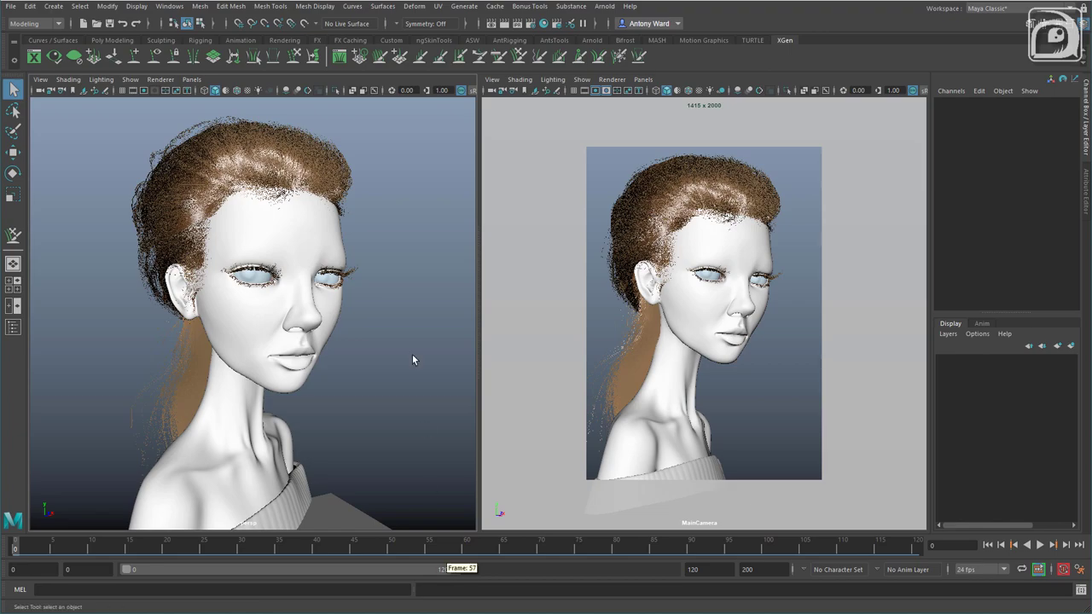
Orbit around the head to inspect the face, eyes and hair from several angles
alt+drag(271, 231, 268, 281)
alt+right_drag(268, 281, 359, 263)
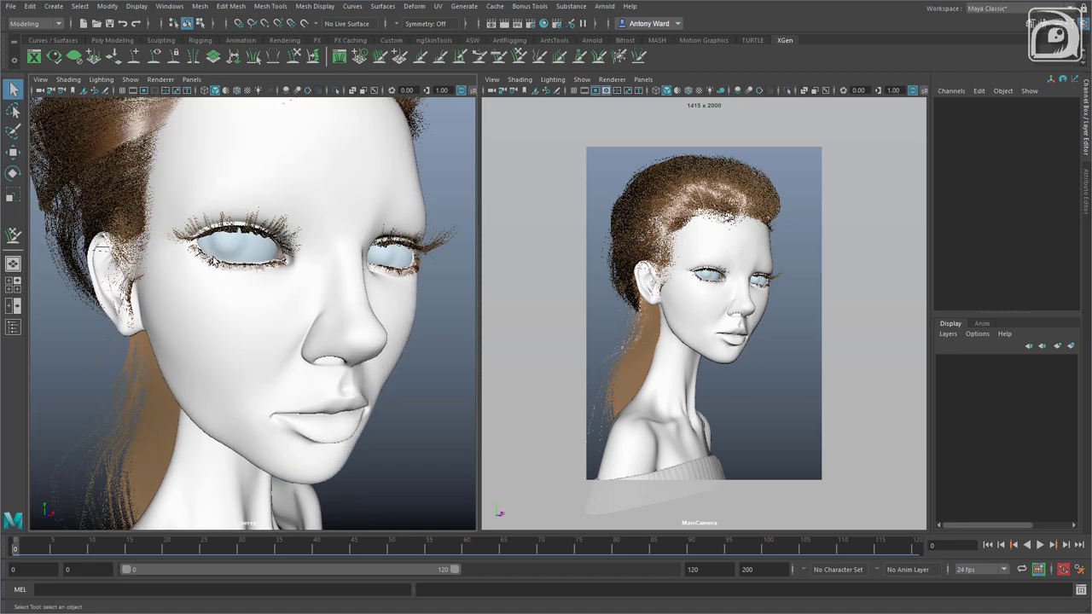
alt+drag(298, 278, 326, 270)
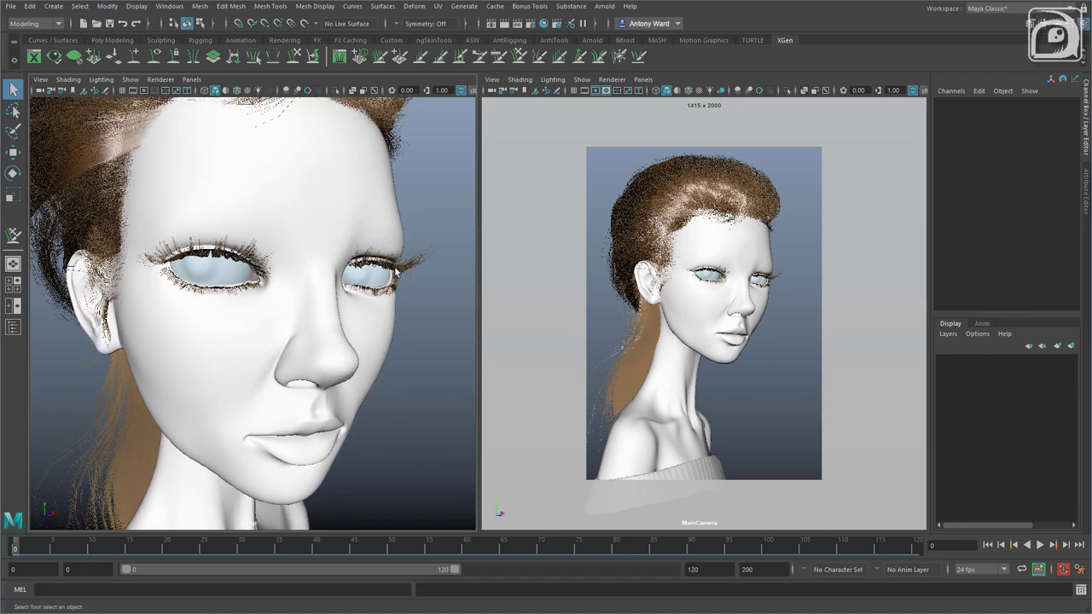
alt+drag(255, 288, 286, 271)
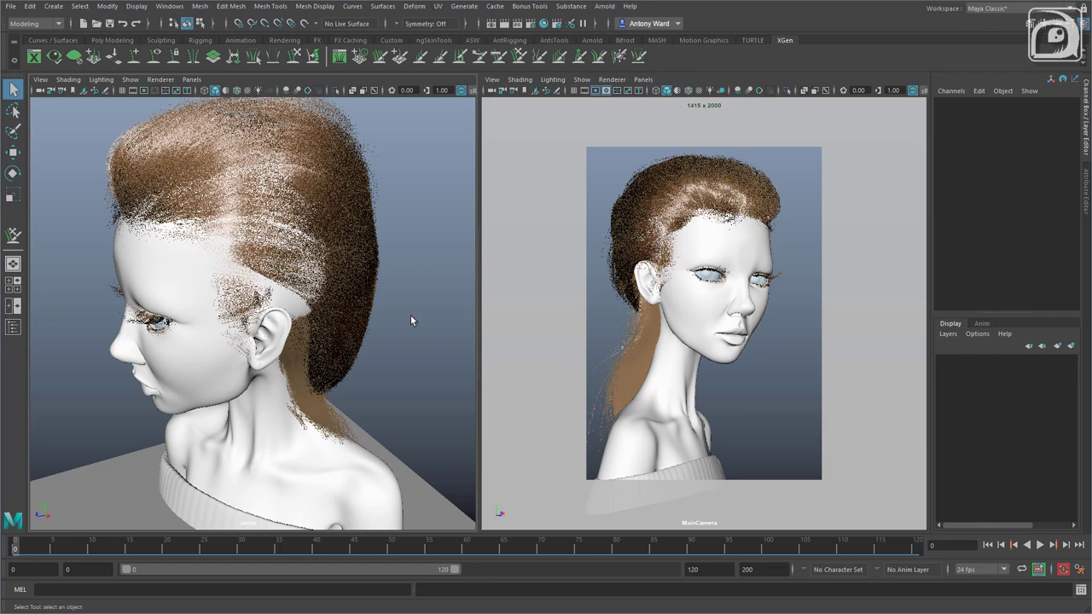
alt+drag(410, 316, 316, 416)
alt+drag(352, 345, 301, 326)
scroll(301, 325, up, 3)
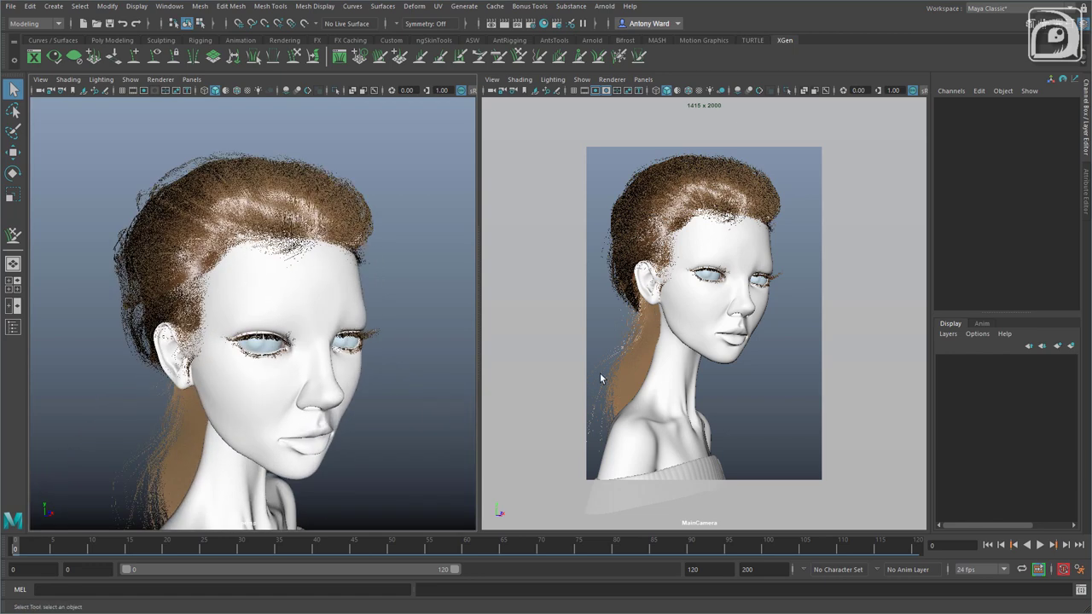
alt+drag(427, 300, 347, 307)
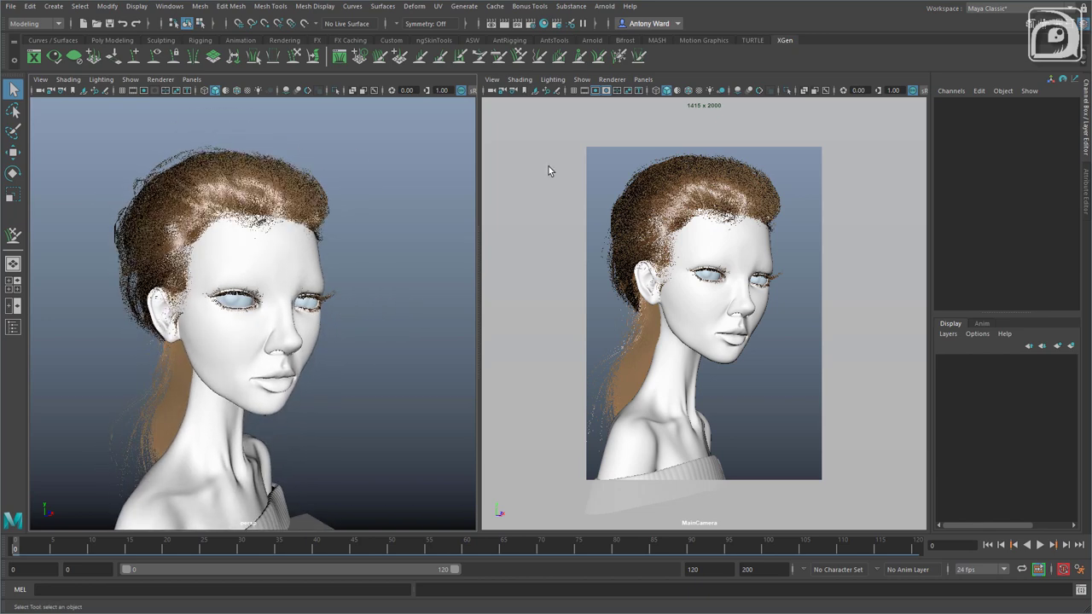
Open the Arnold RenderView and move it aside
click(604, 6)
click(635, 38)
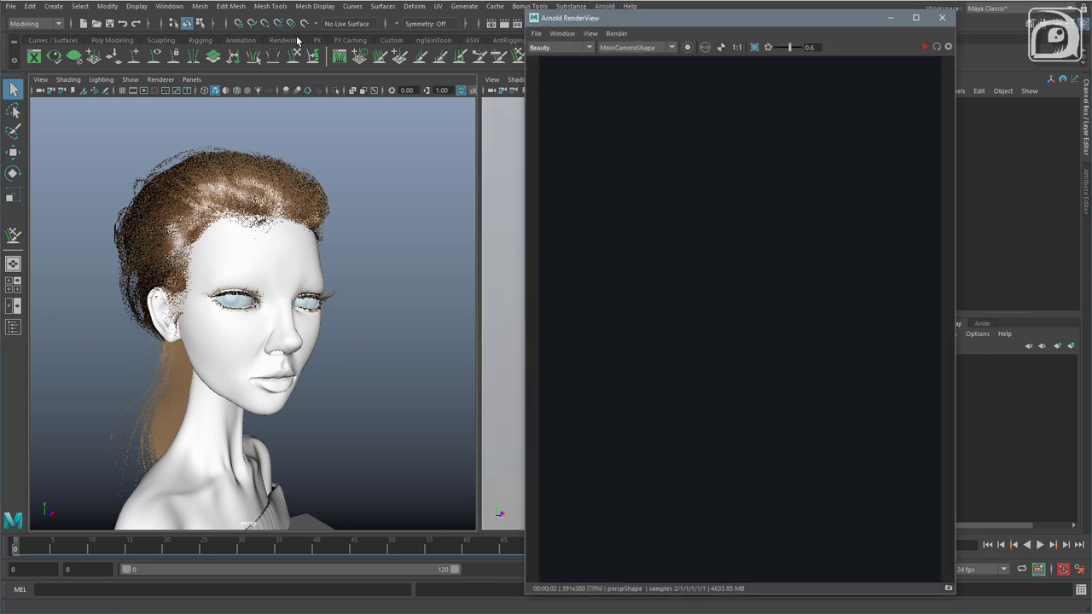
drag(615, 20, 673, 31)
Set Arnold Camera (AA) samples to 4 and start an IPR render
click(528, 28)
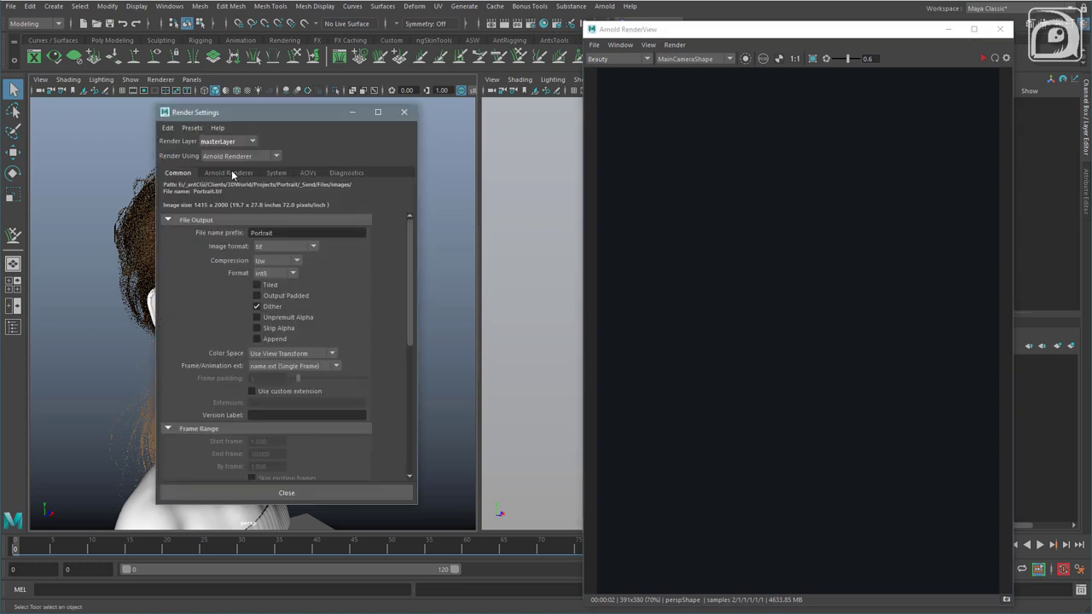
click(230, 173)
double_click(260, 234)
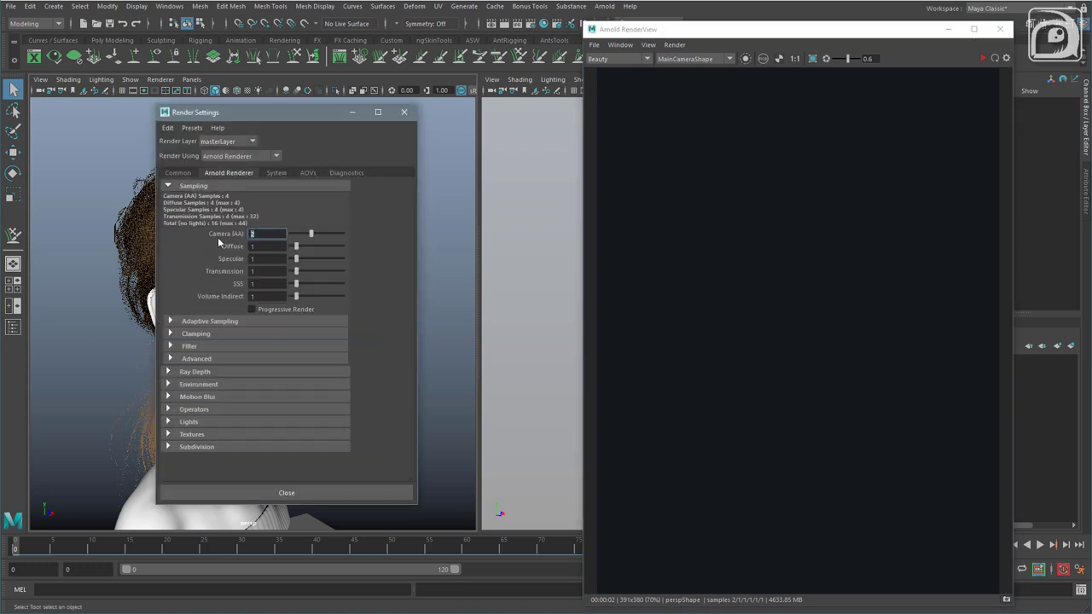
text(4)
key(Return)
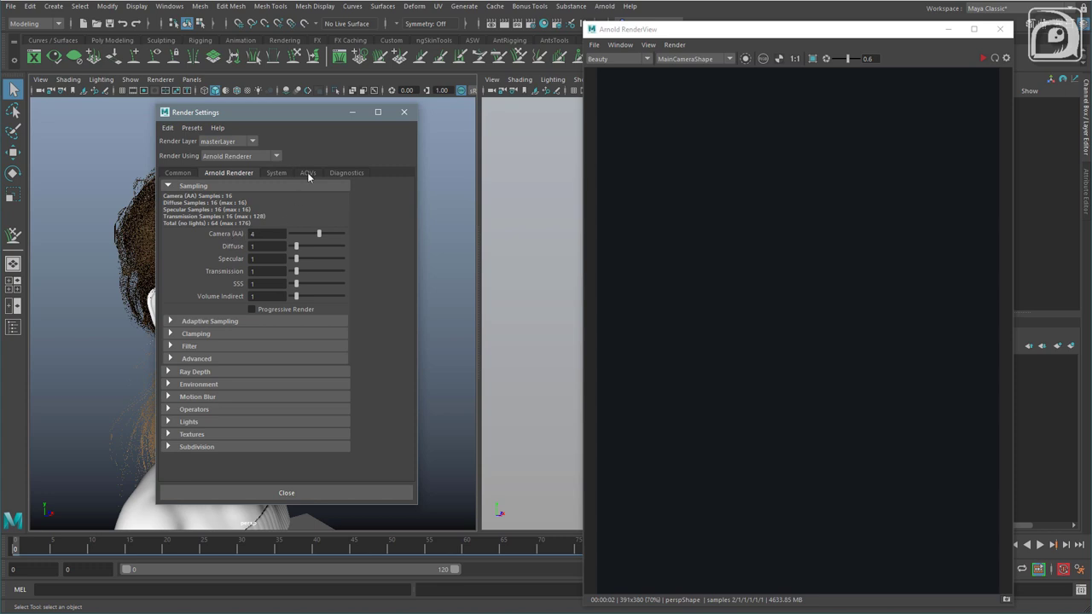
click(307, 173)
click(238, 172)
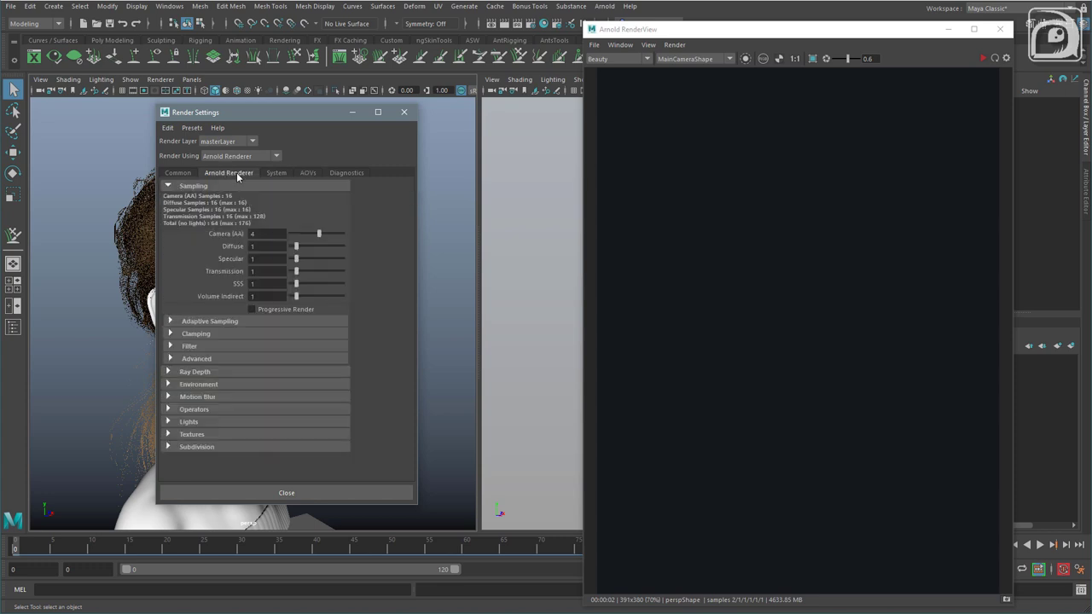
click(403, 112)
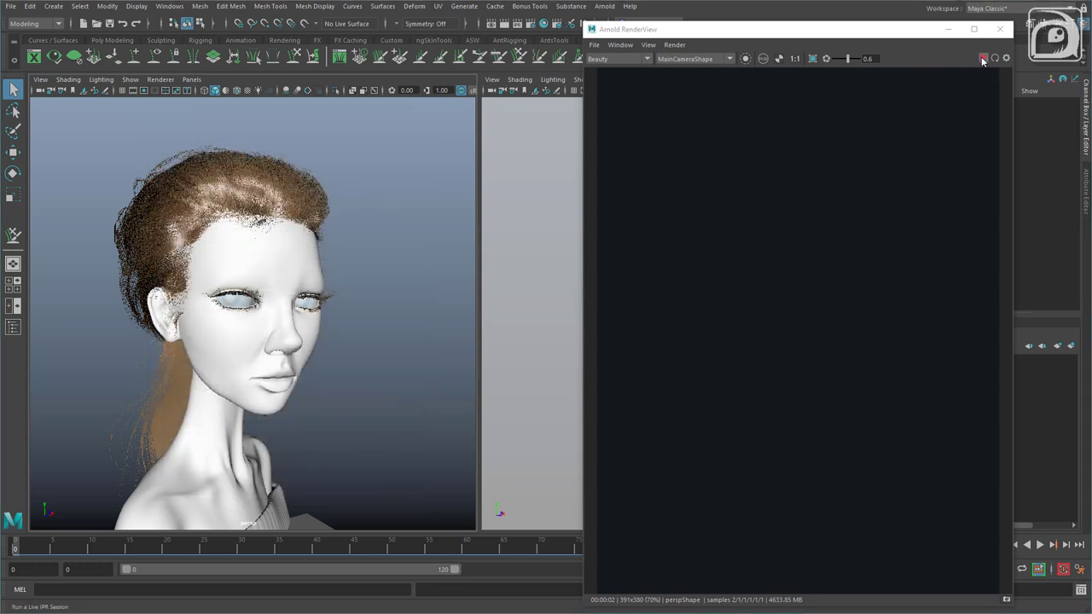
click(982, 59)
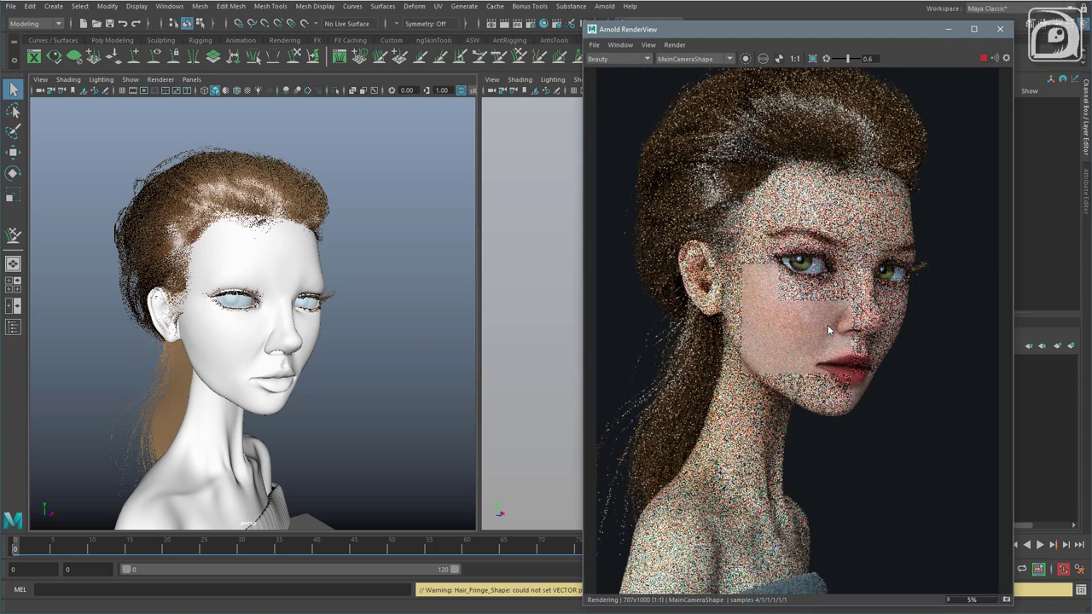
Let the IPR render finish while zooming and panning over the hair and face, then zoom out
scroll(820, 325, down, 2)
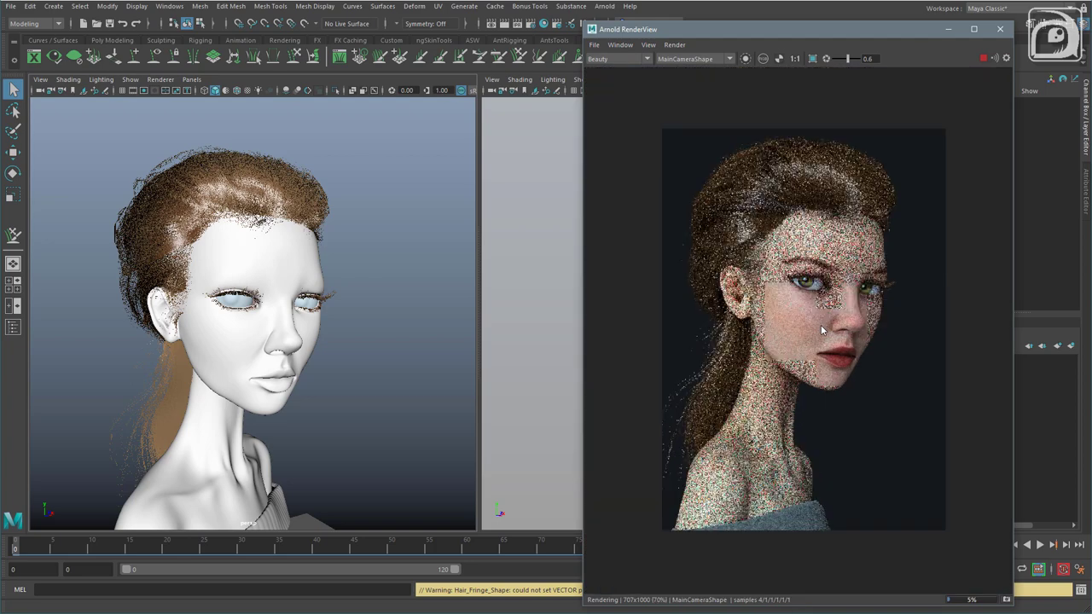
scroll(820, 325, up, 2)
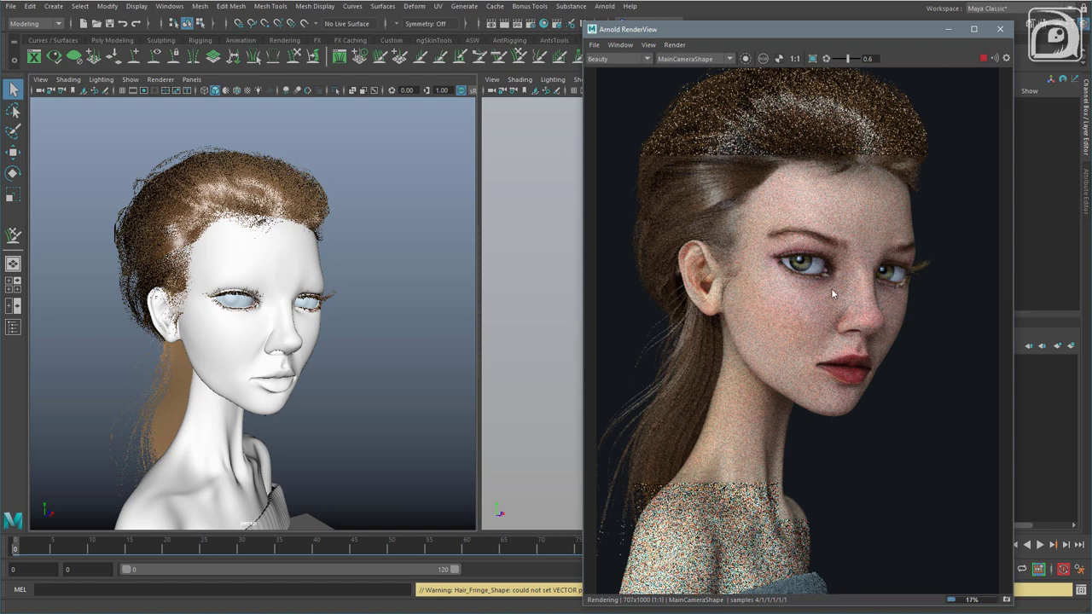
middle_drag(822, 292, 817, 319)
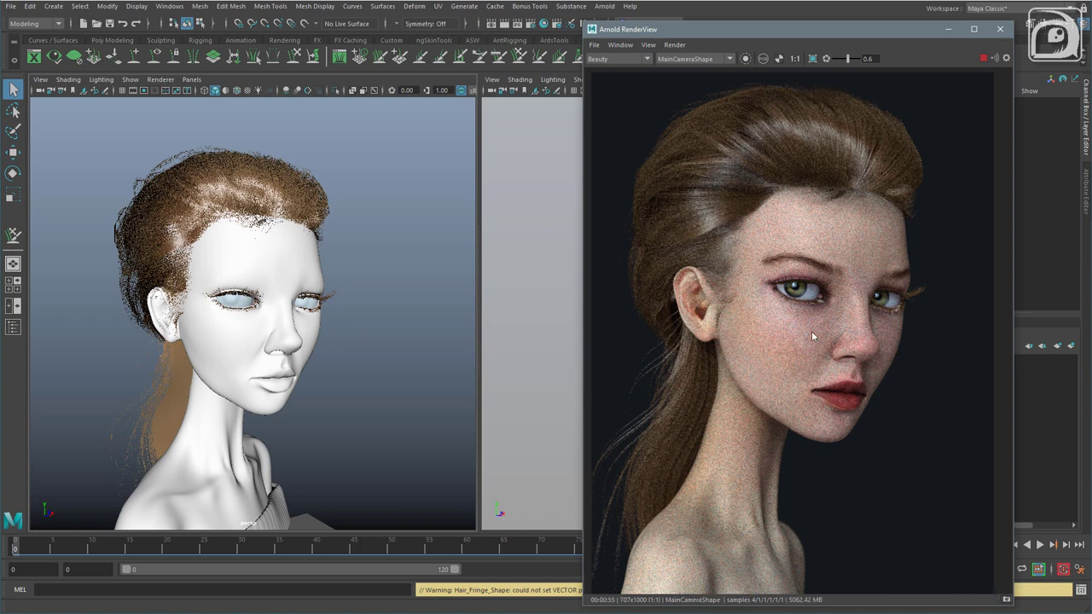
middle_drag(811, 326, 830, 315)
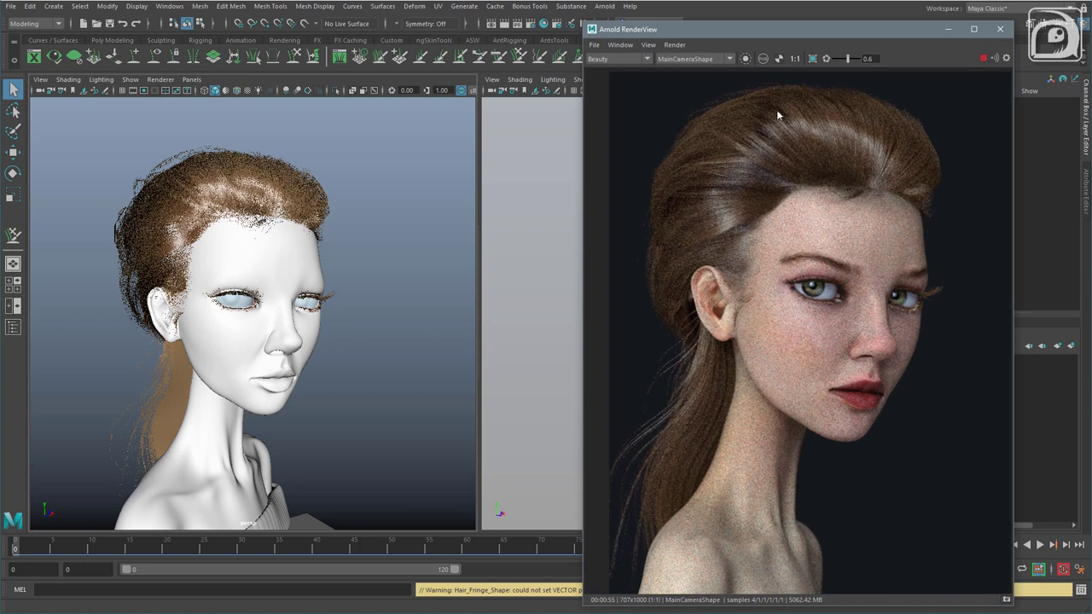
mouse_move(825, 503)
middle_down()
mouse_move(831, 468)
mouse_move(827, 513)
middle_up()
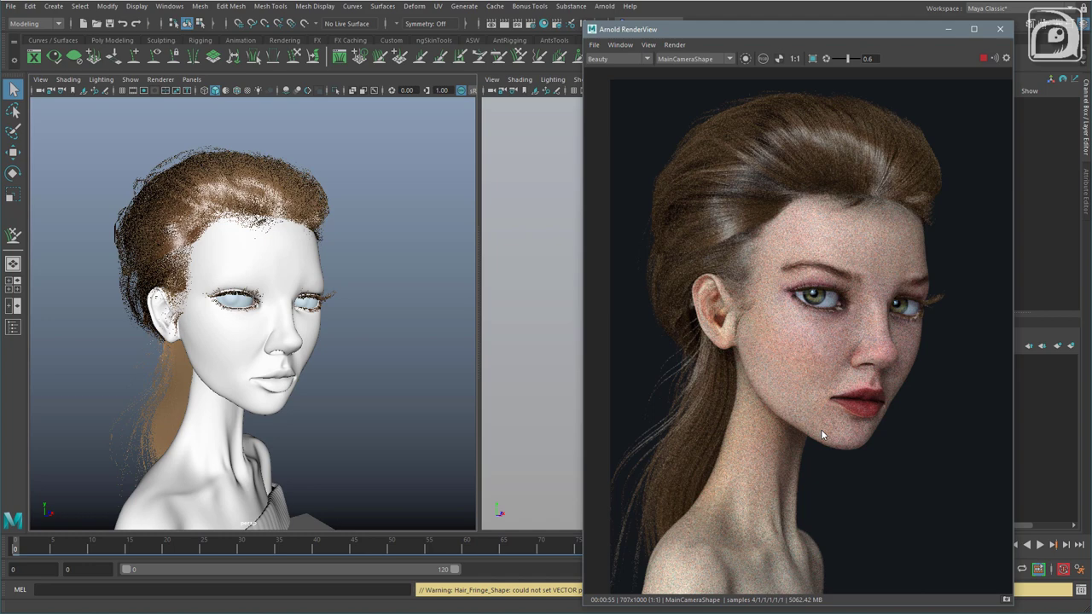
scroll(794, 385, down, 2)
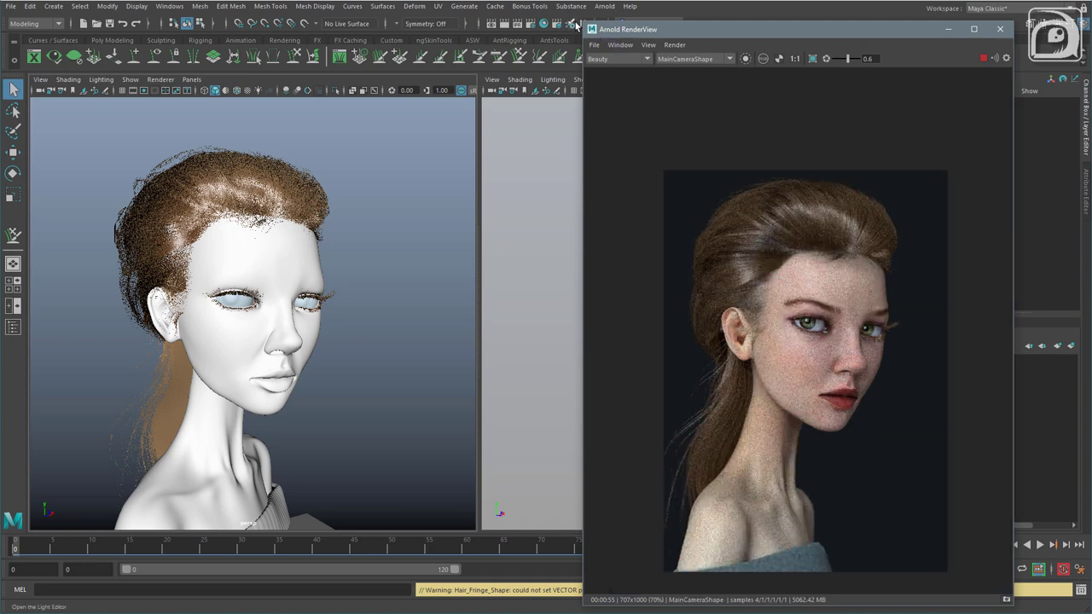
drag(688, 30, 177, 28)
key(f)
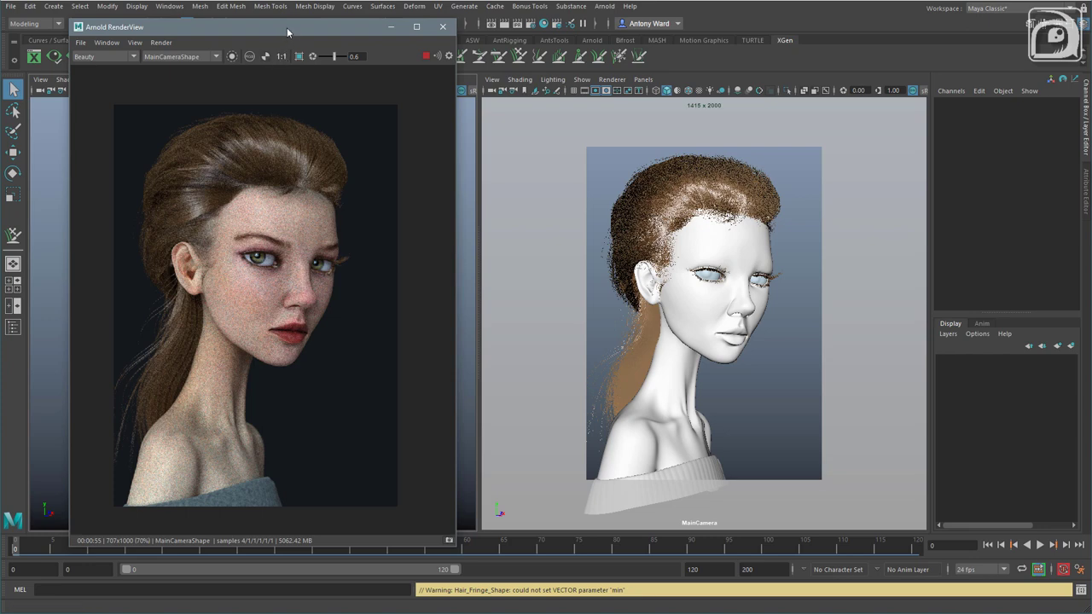
drag(287, 27, 737, 44)
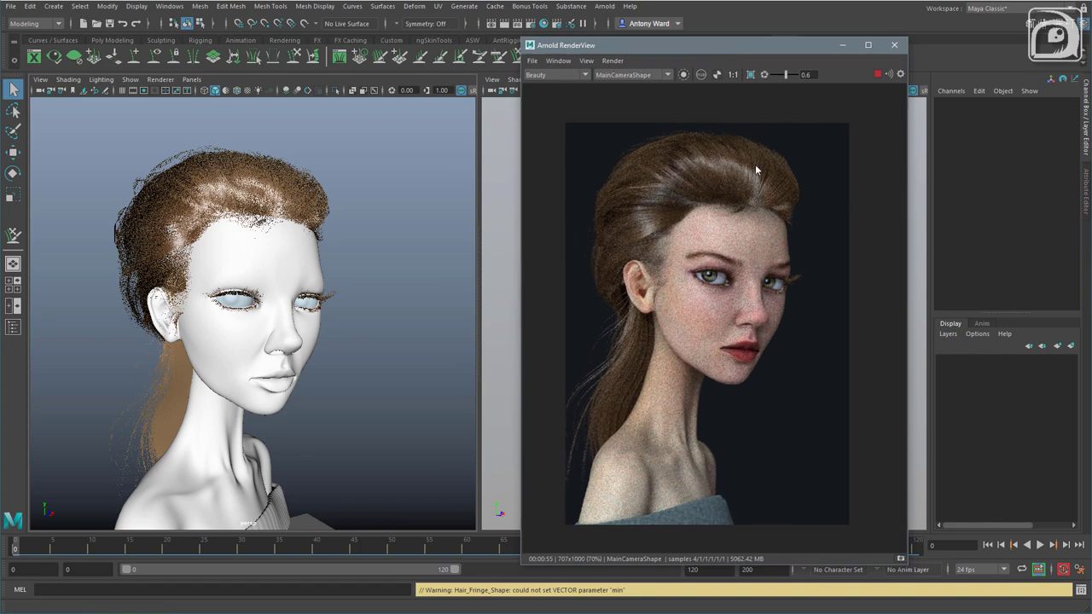
click(169, 6)
Open Hypershade, stop the IPR, and create an Arnold aiStandardHair shader
mouse_move(178, 99)
mouse_move(185, 81)
click(337, 117)
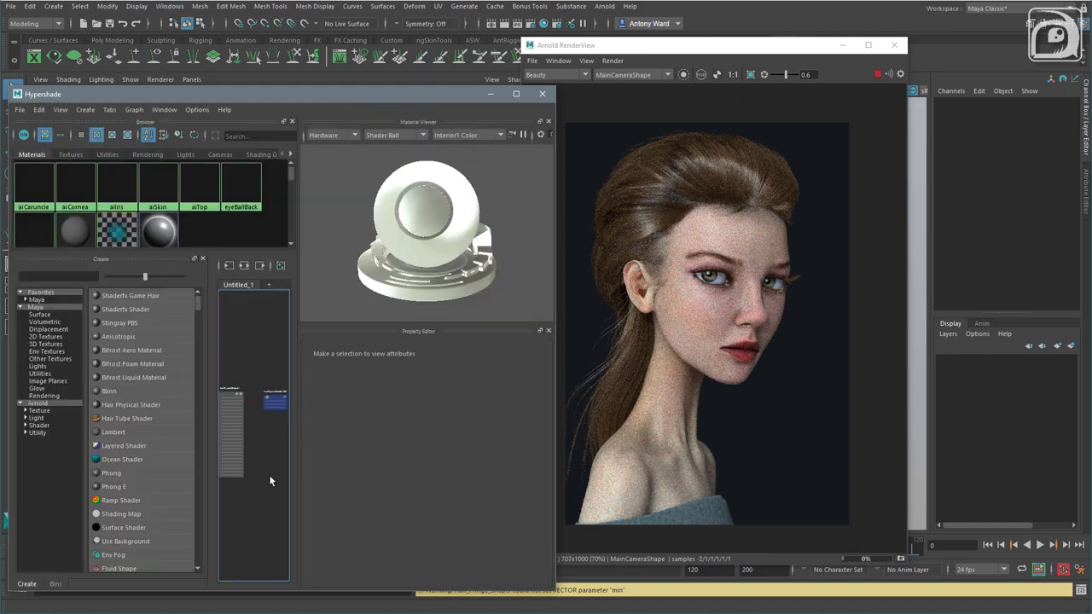
click(40, 425)
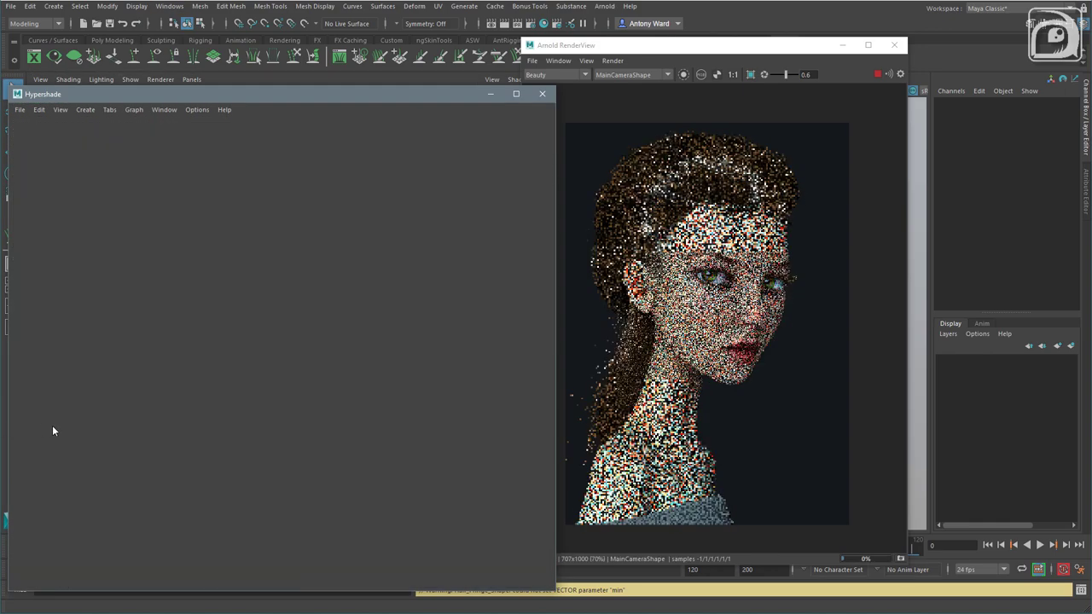
click(877, 74)
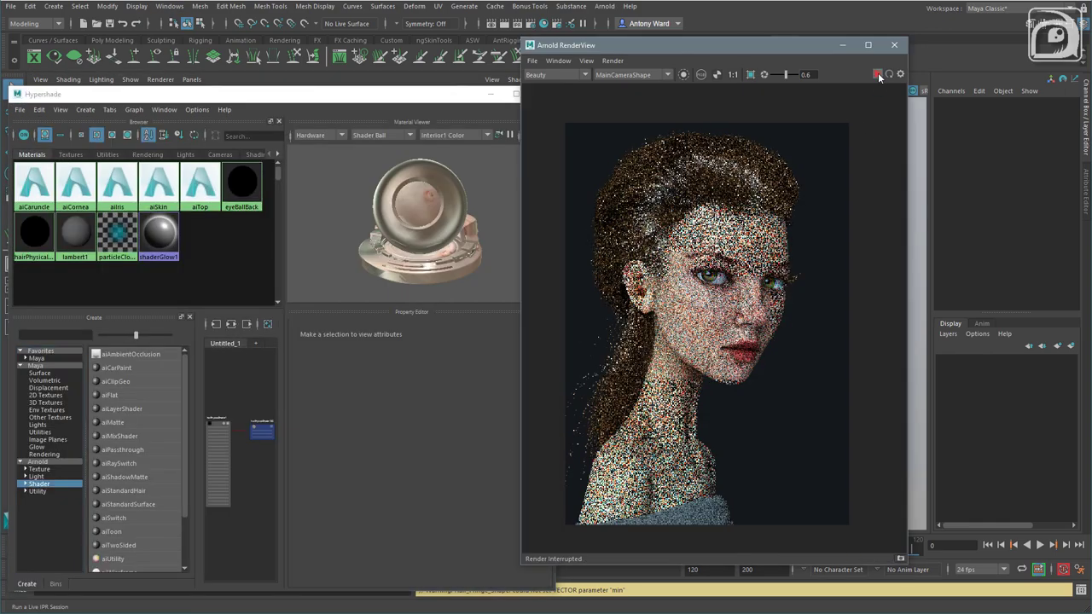
click(329, 103)
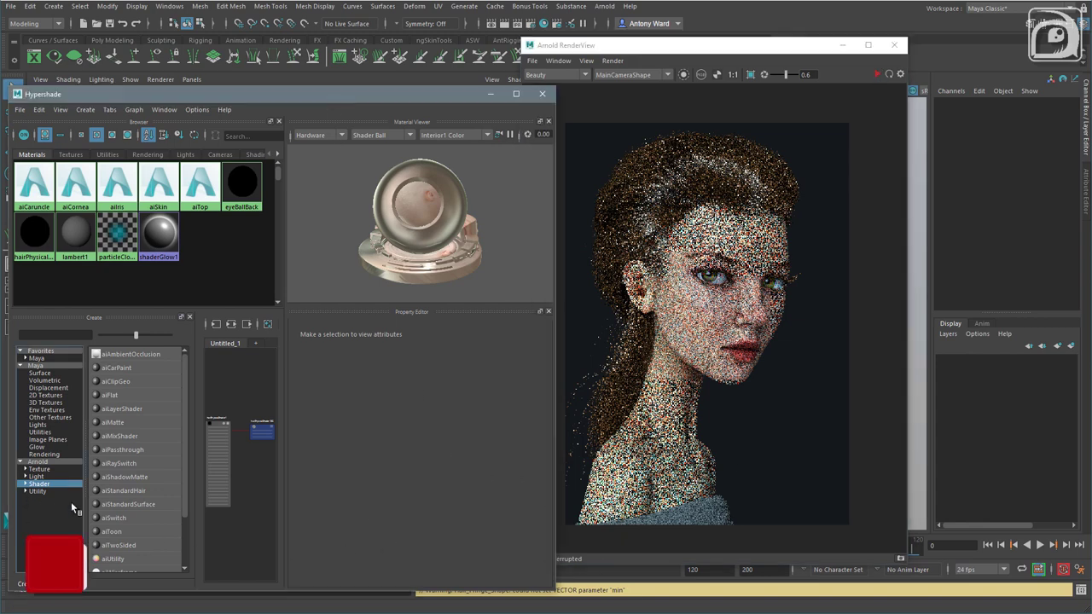
click(133, 490)
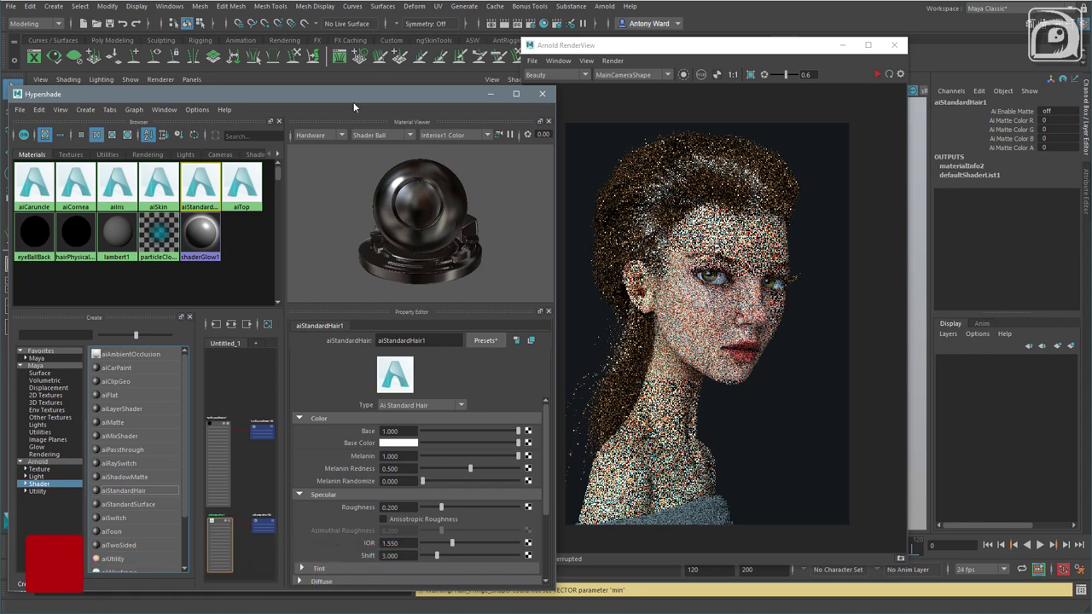
Close the preview and property panels and rename the shader to aiHair
drag(359, 94, 774, 89)
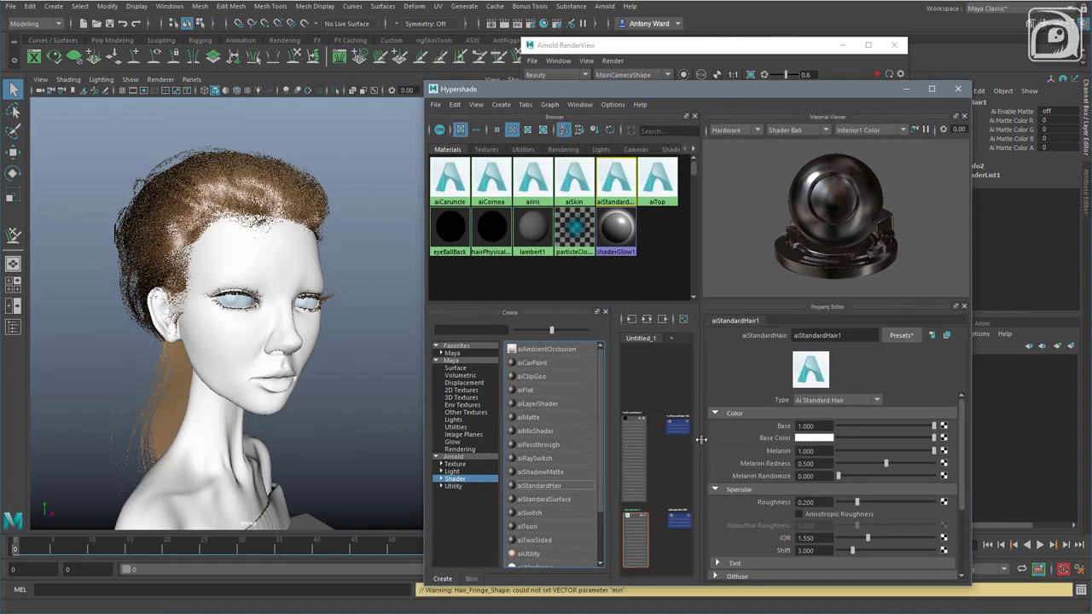
drag(701, 439, 714, 439)
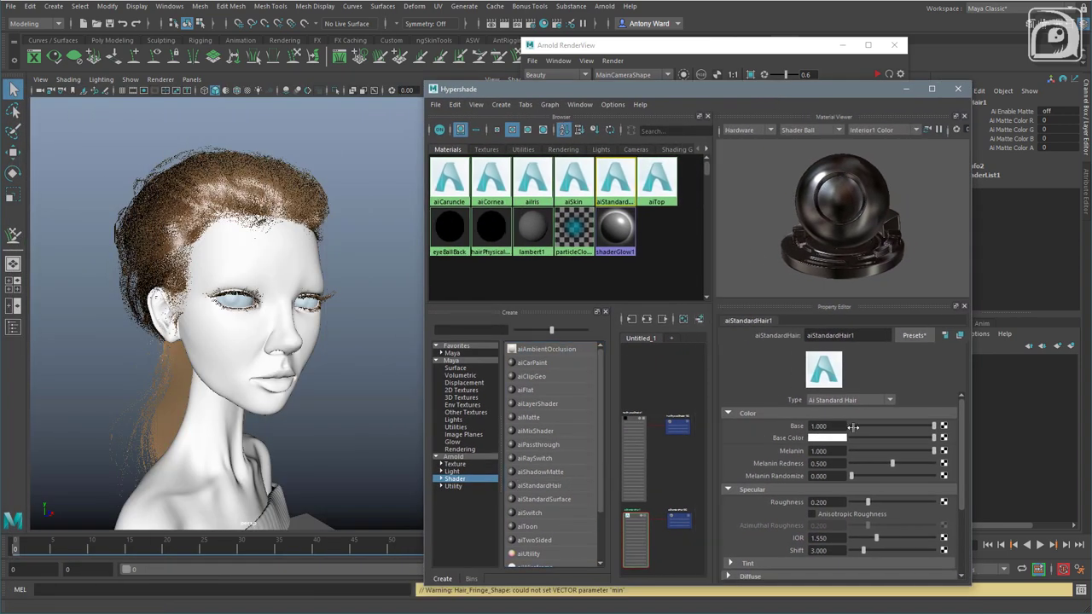
click(964, 116)
click(964, 116)
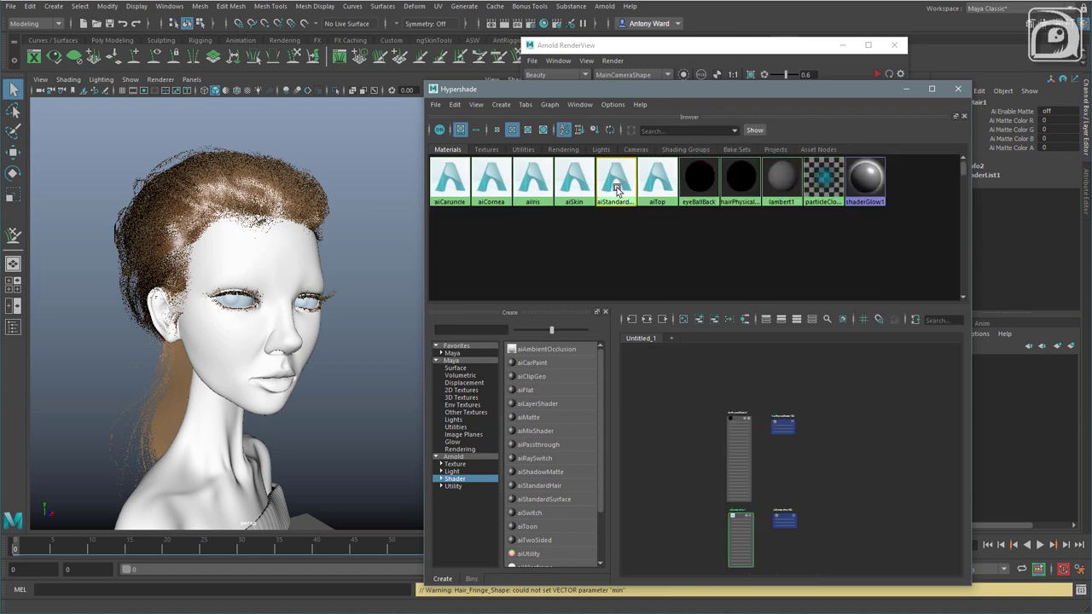
drag(814, 89, 741, 97)
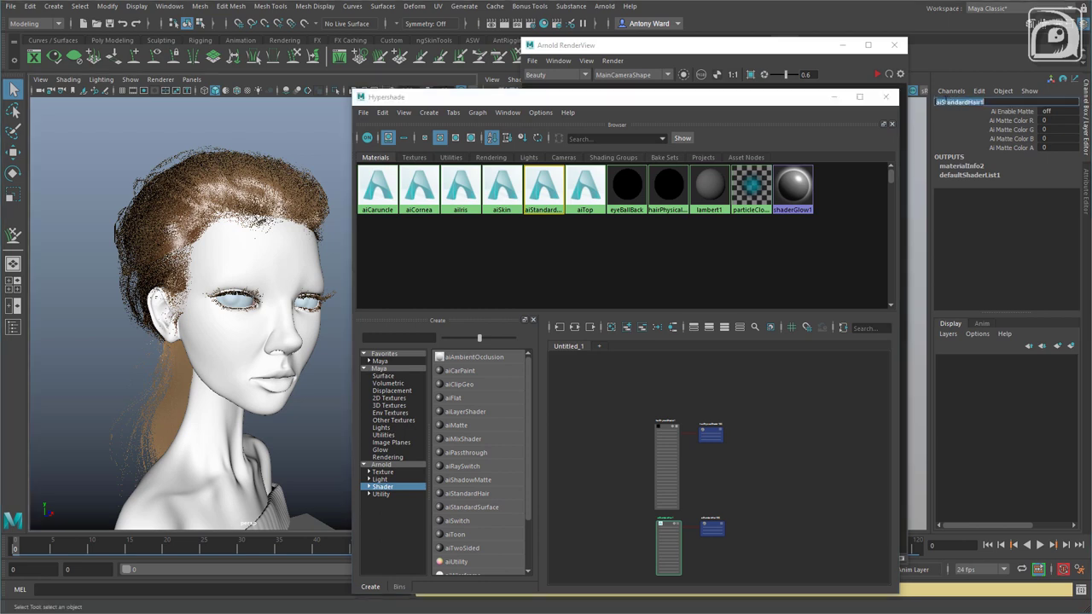
drag(941, 102, 1038, 99)
text(Hair)
key(Return)
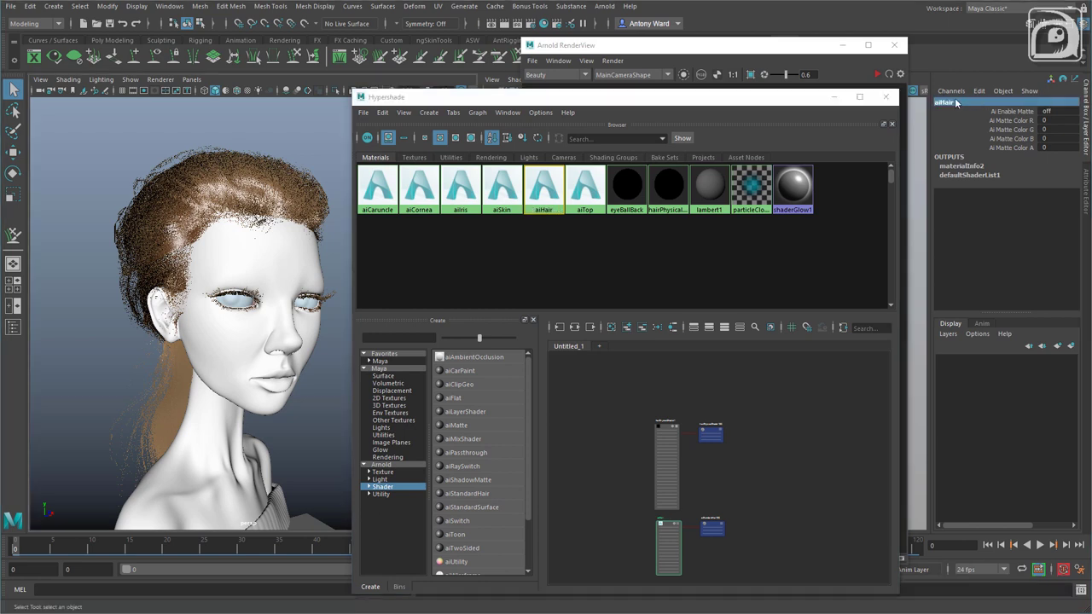
In the Outliner, select all hair descriptions from Hair_Back to Hair_Fine under xGen_Hair
click(183, 10)
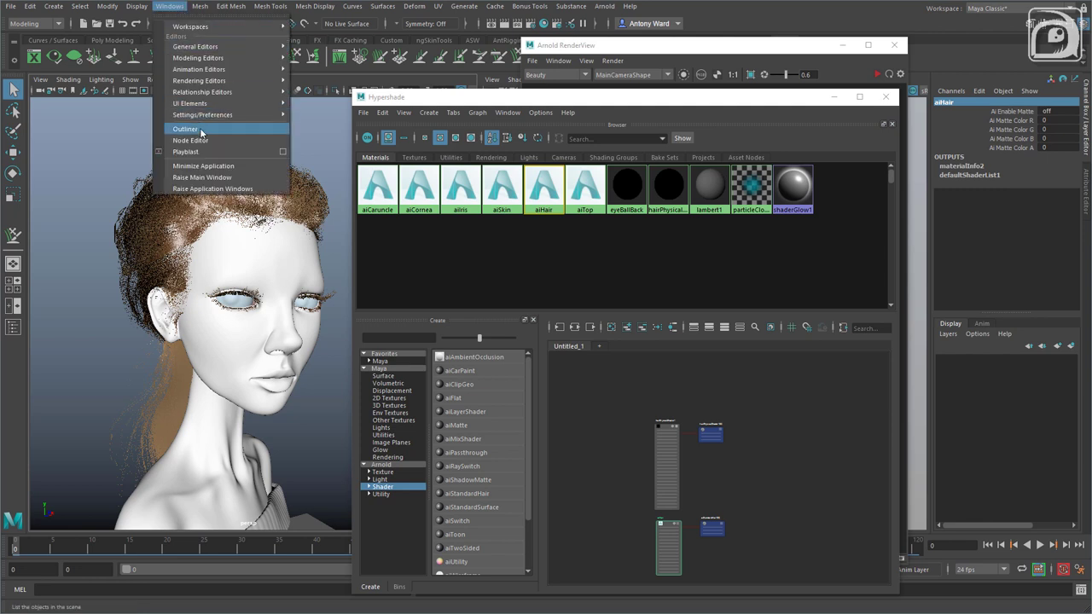
click(199, 128)
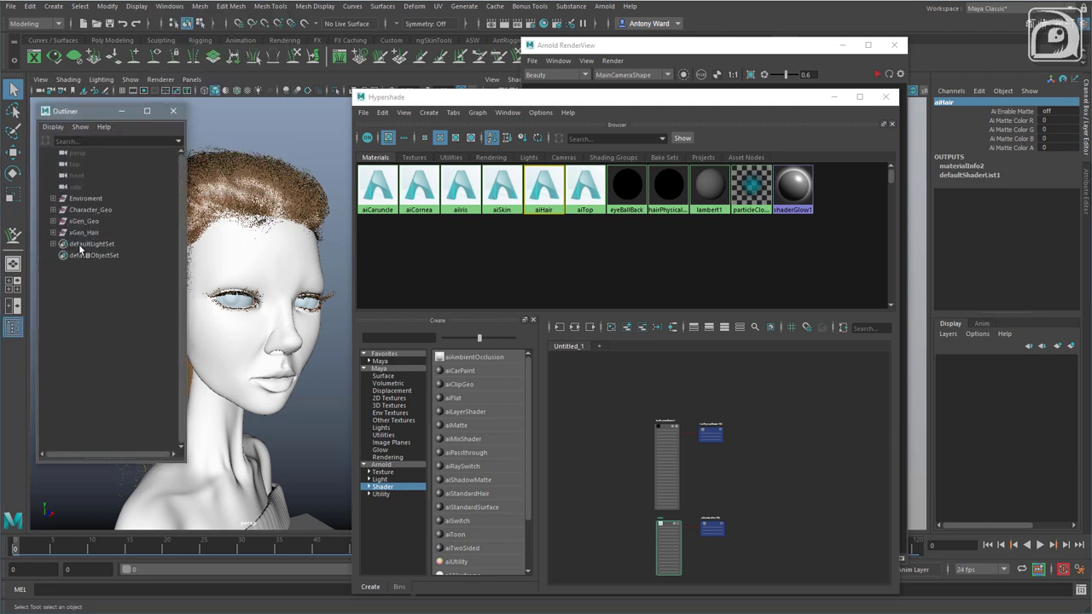
click(52, 232)
click(100, 243)
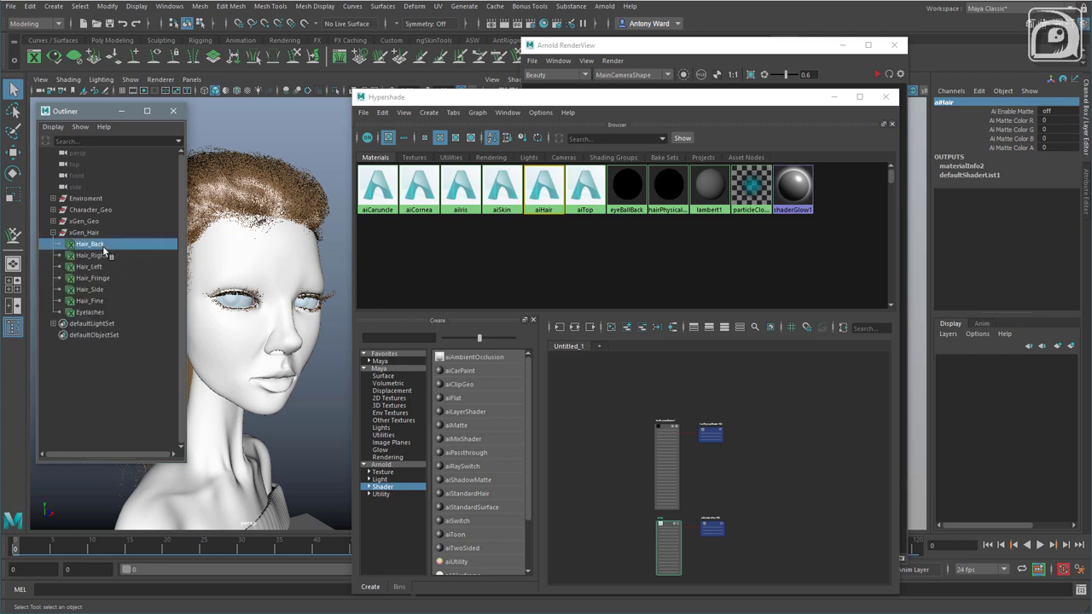
drag(104, 249, 100, 302)
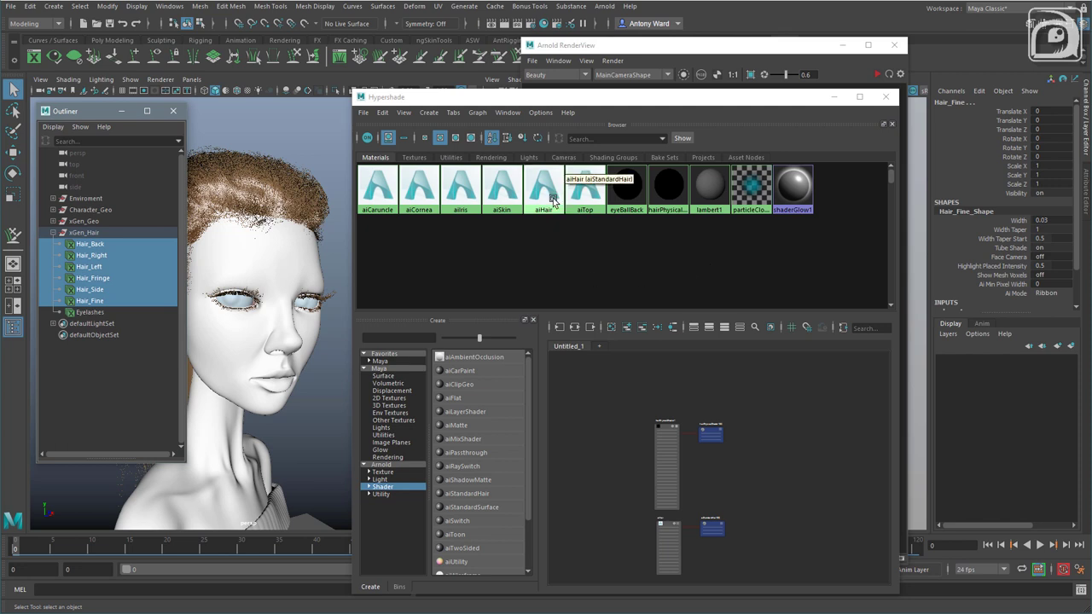
Assign aiHair to the selected hair, open its attributes and close Hypershade
right_drag(544, 191, 541, 162)
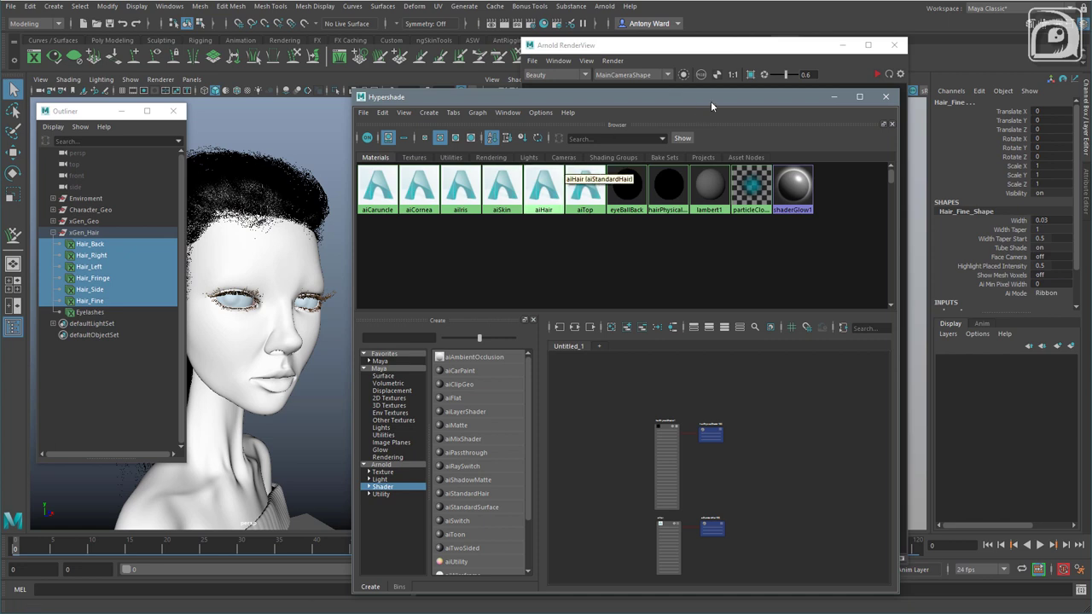
double_click(555, 189)
click(883, 98)
Re-centre the Arnold RenderView, start the IPR, and zoom in on the face and hair
drag(790, 47, 641, 49)
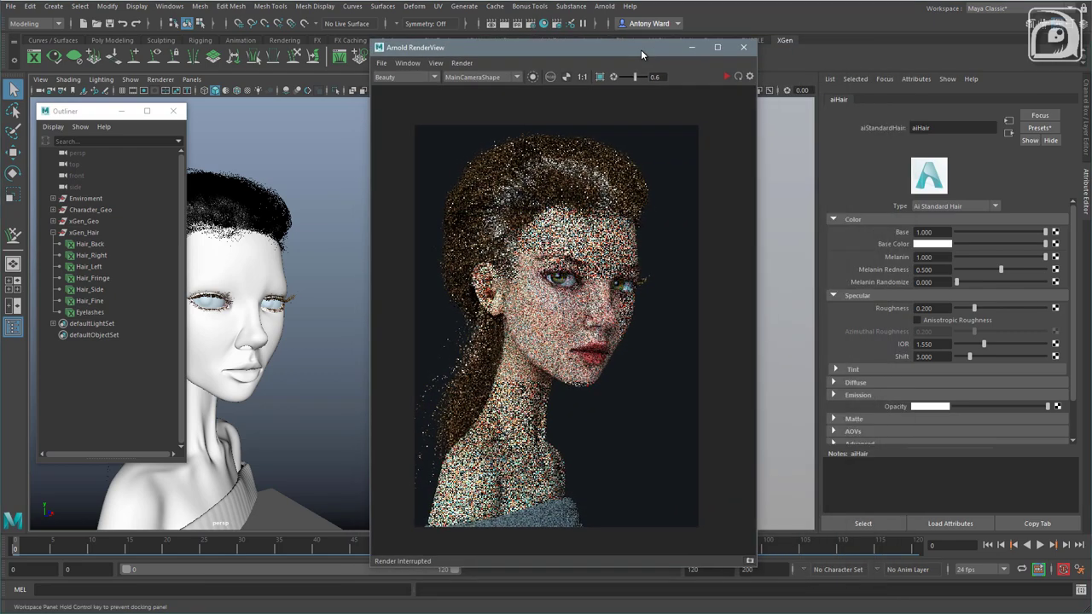
click(724, 76)
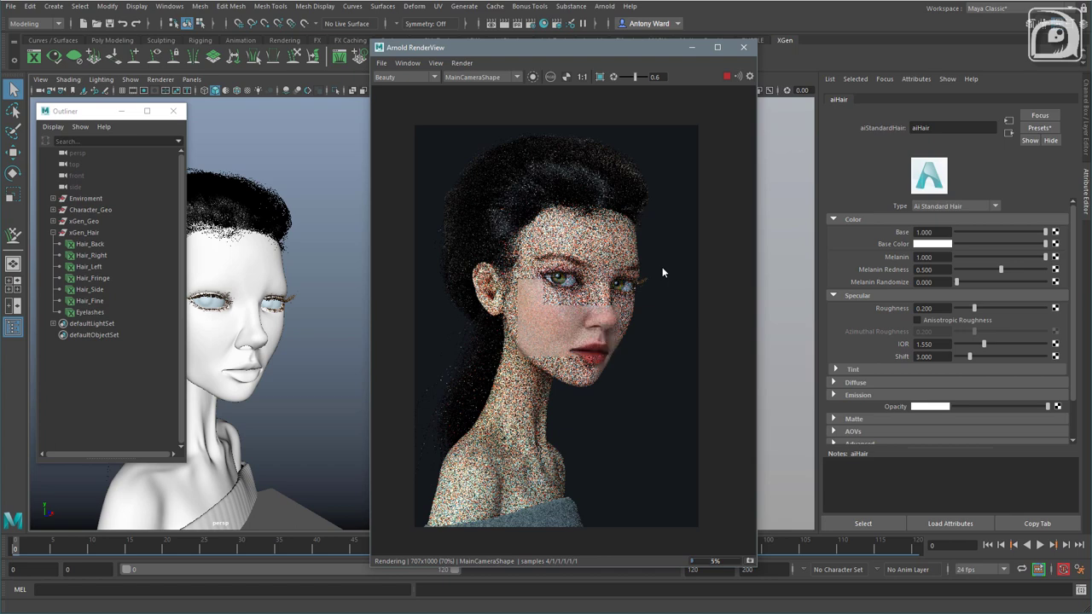
scroll(542, 160, up, 2)
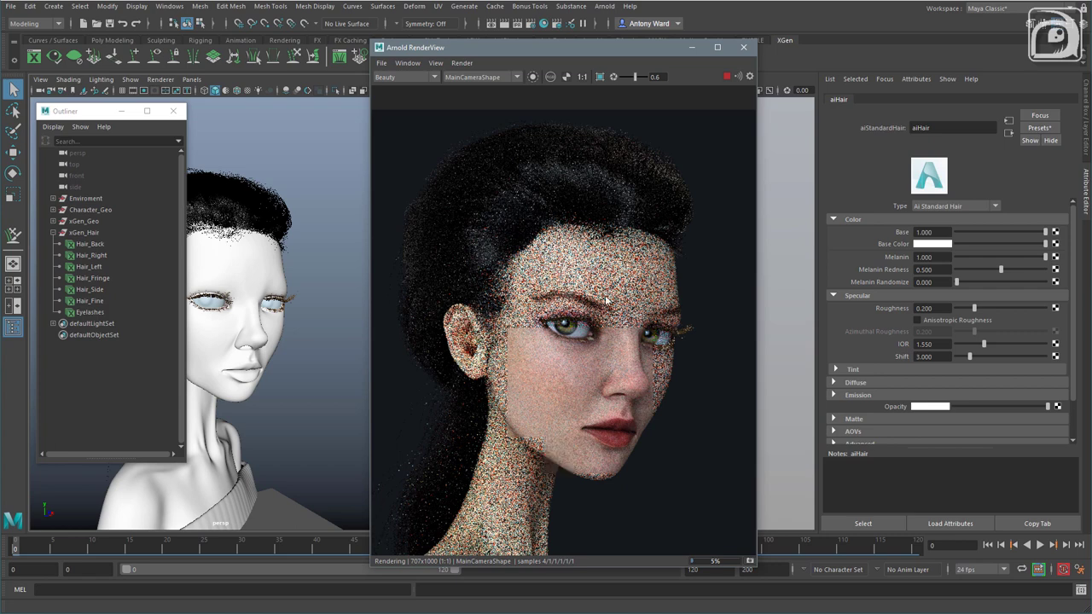
middle_drag(603, 299, 624, 290)
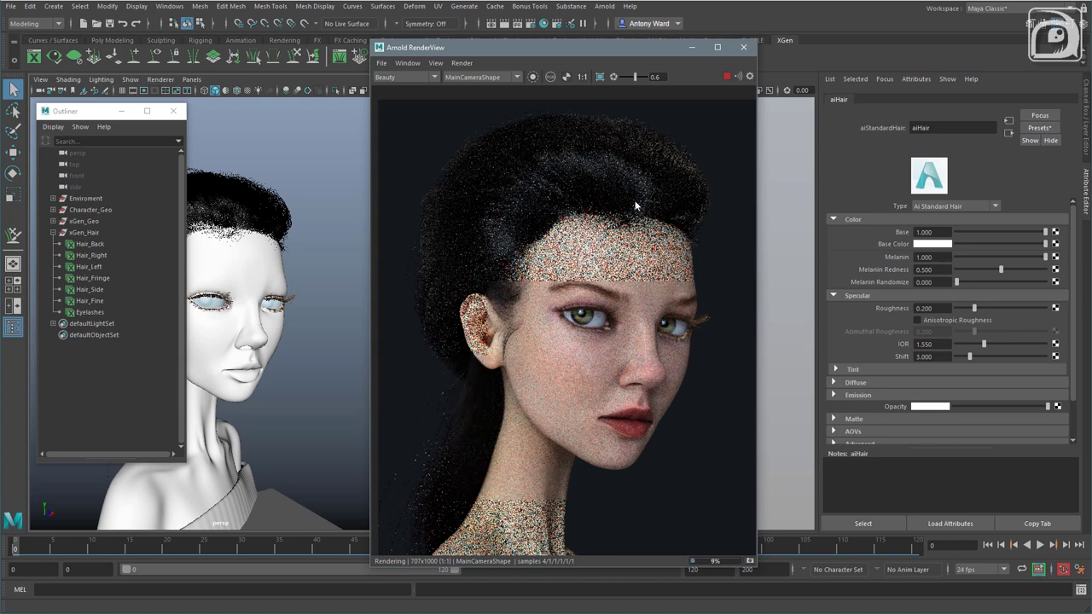
middle_drag(653, 282, 644, 307)
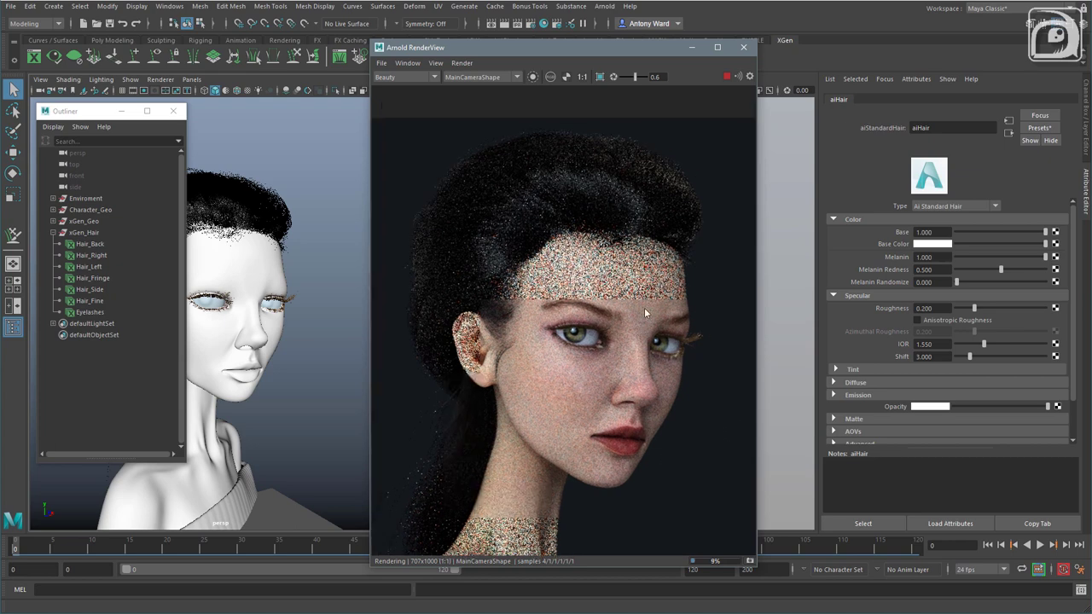
Draw a crop render region over the top of the hair, then open aiHair's Presets
click(601, 77)
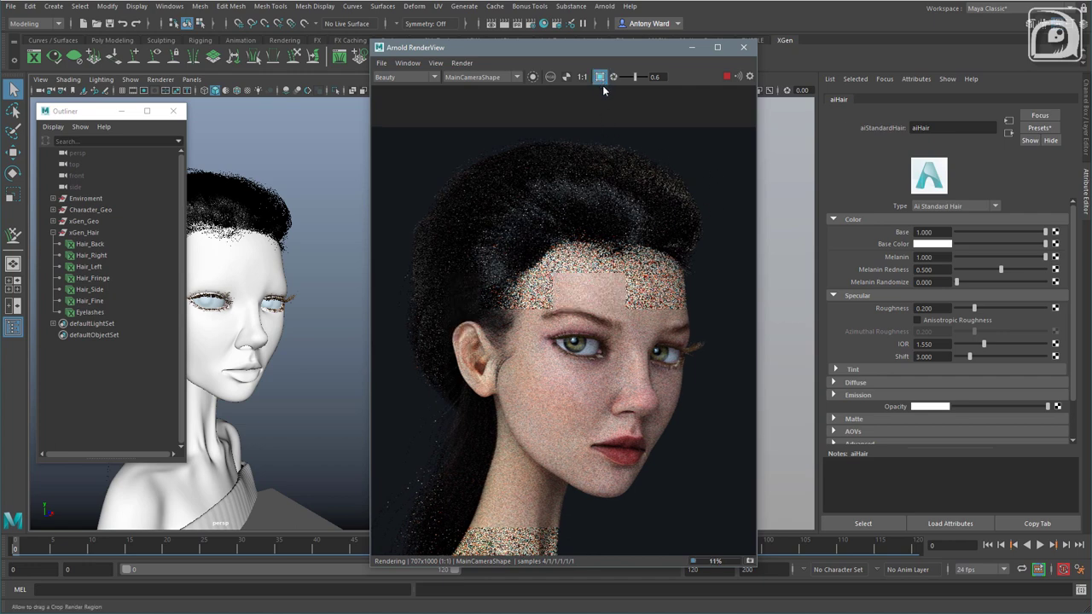
drag(450, 146, 714, 277)
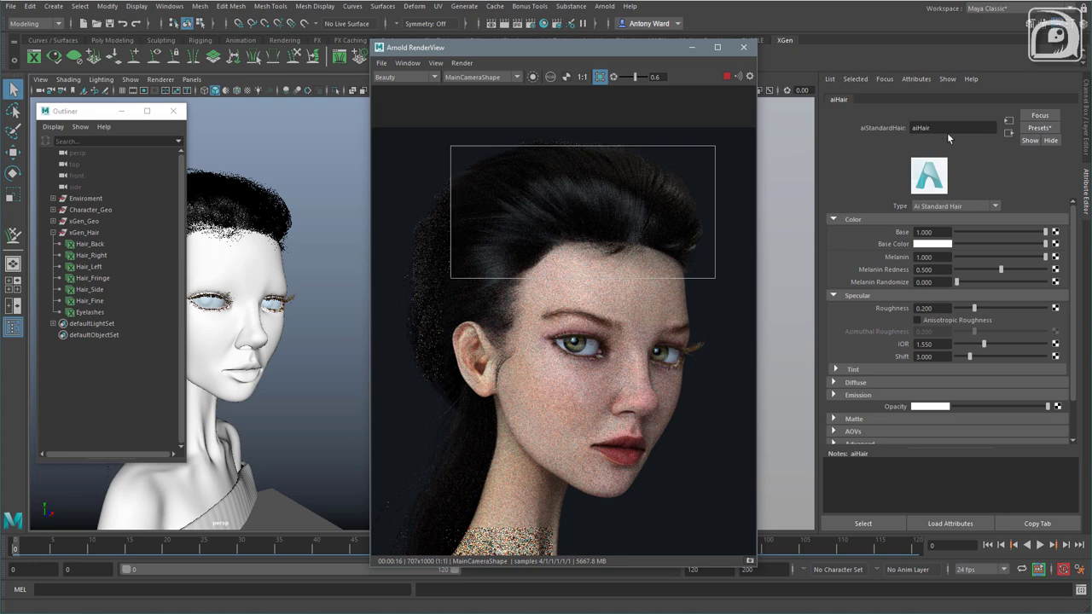
click(1035, 130)
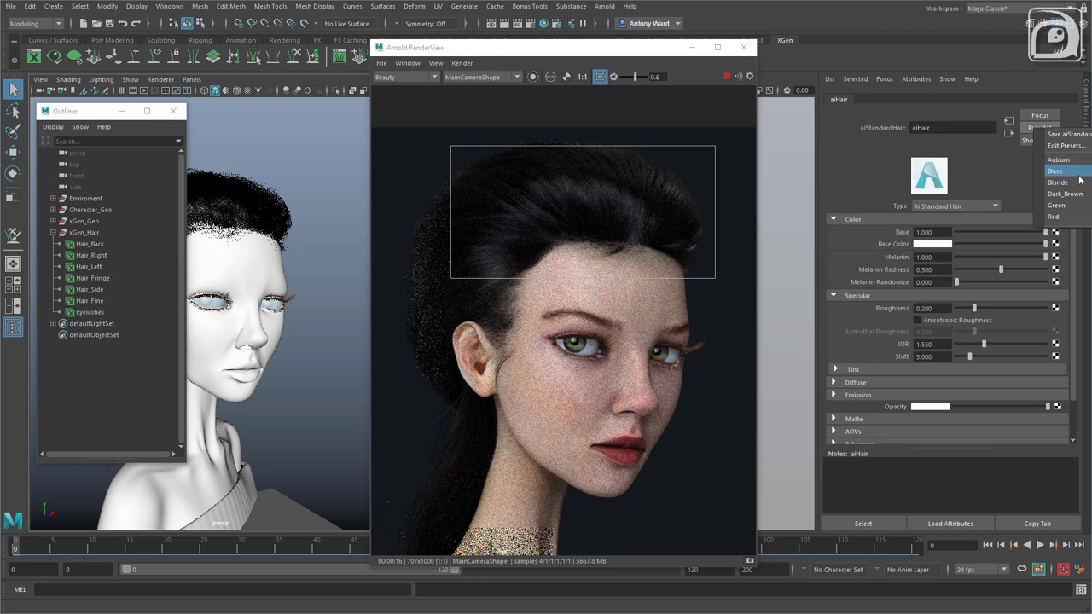
Apply the Auburn preset to aiHair, then a lighter blonde preset with Melanin 0.100
key(Return)
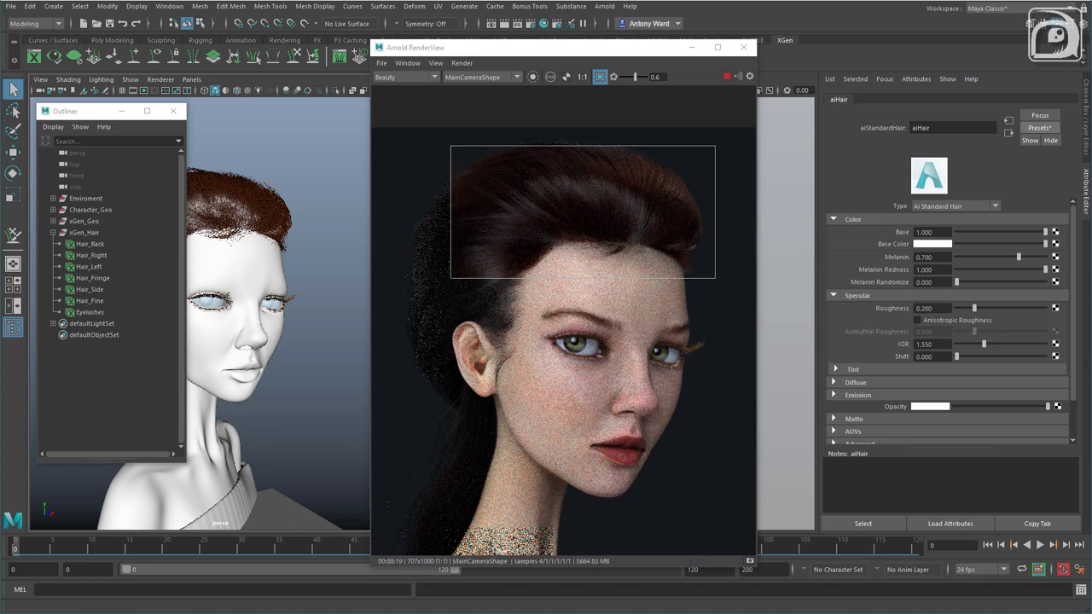
click(1039, 128)
click(1068, 193)
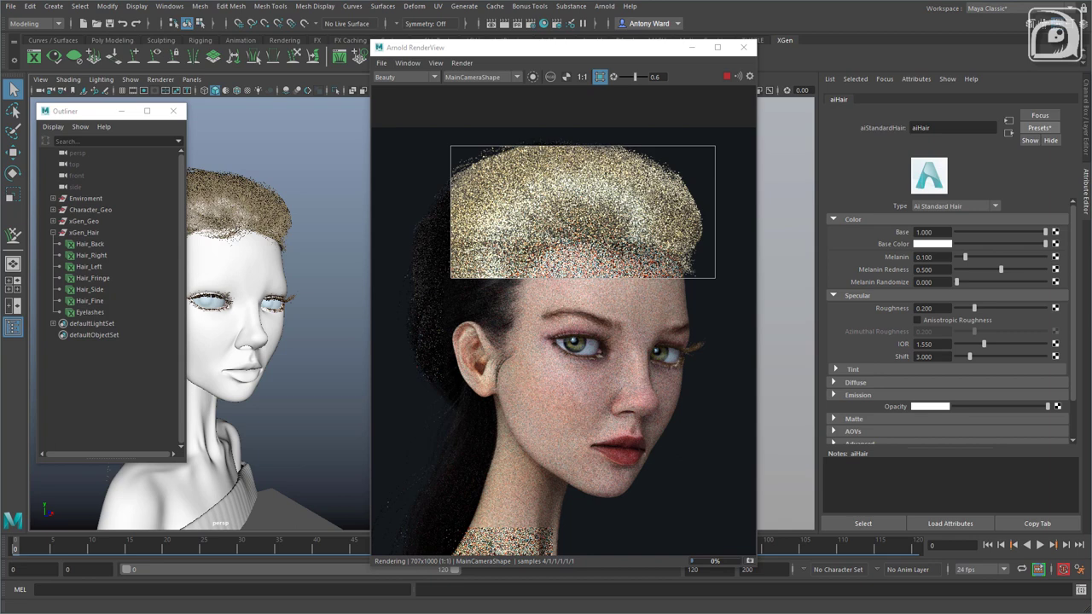
Apply the Dark_Brown preset, then set Melanin and Melanin Redness both to 0.3
click(1039, 127)
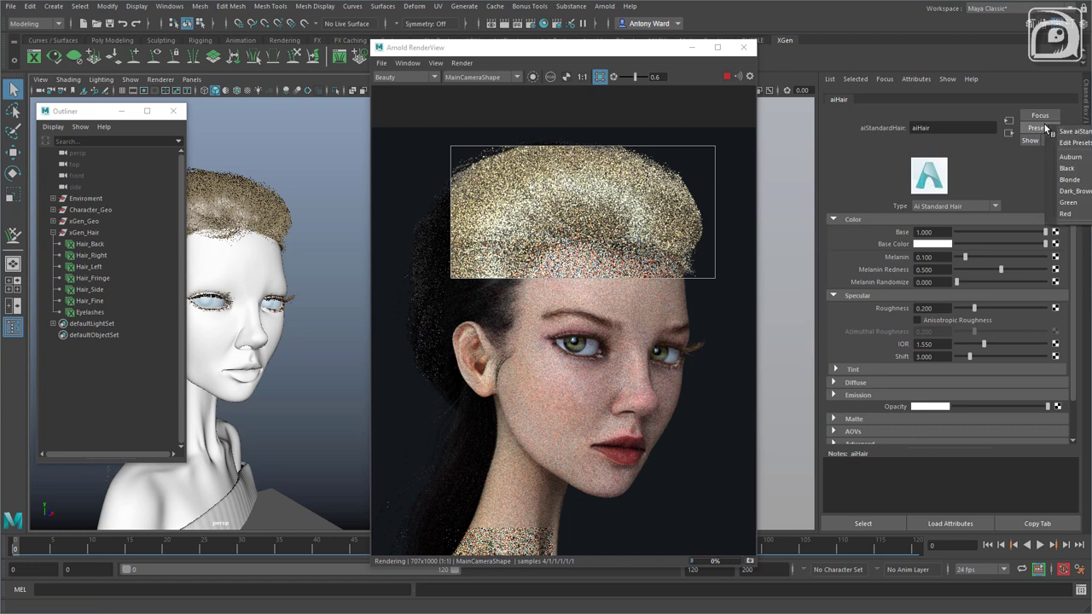
click(1073, 191)
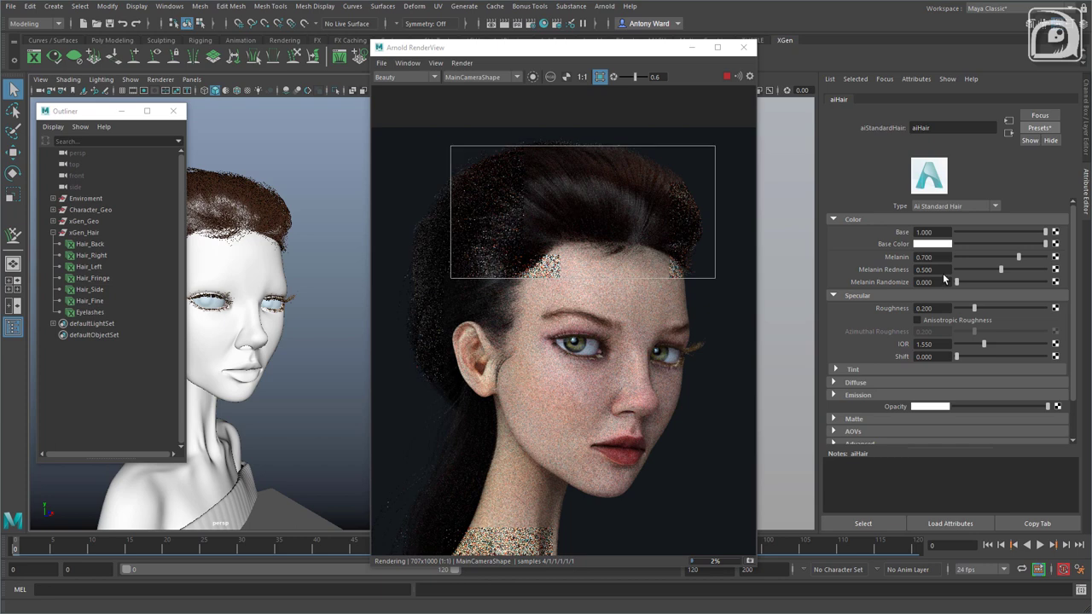
click(926, 257)
text(0.3)
key(Return)
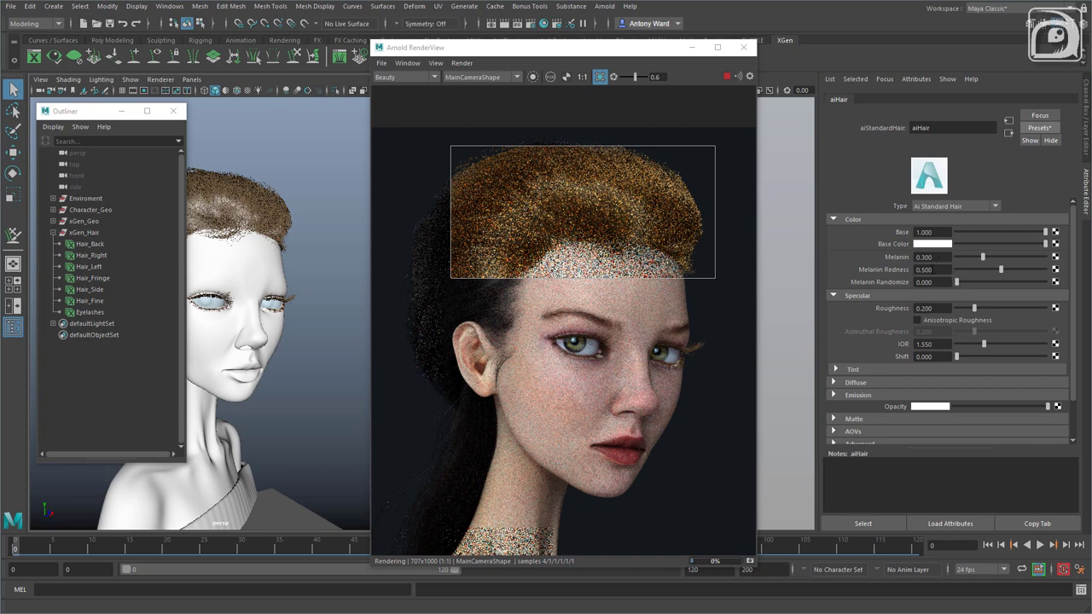
double_click(938, 269)
text(0.3)
key(Return)
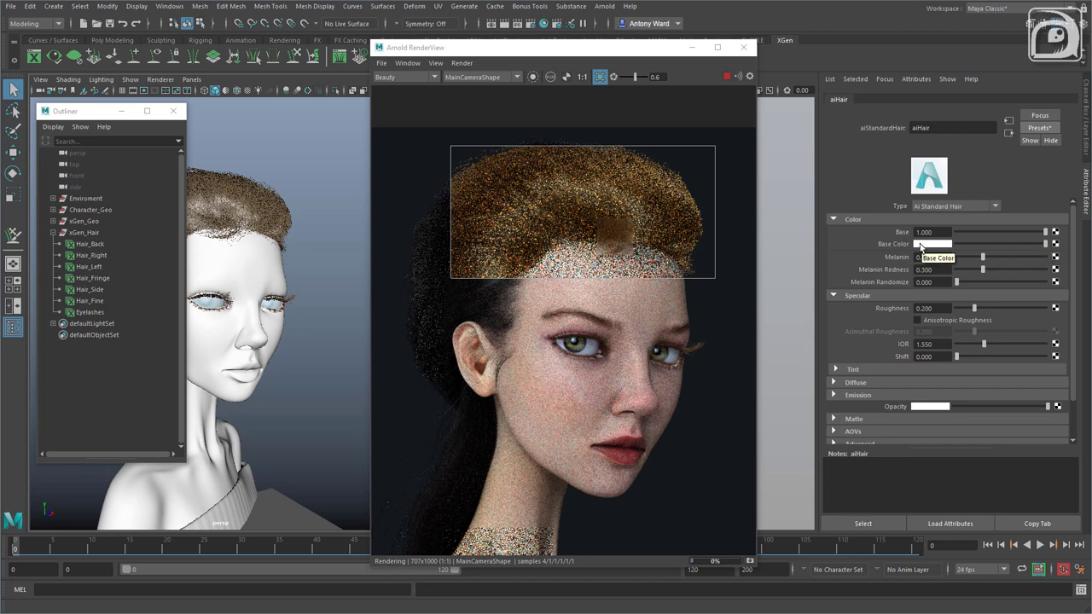
Darken aiHair's Base Color to mid grey and set Specular Roughness to 0.3
click(976, 245)
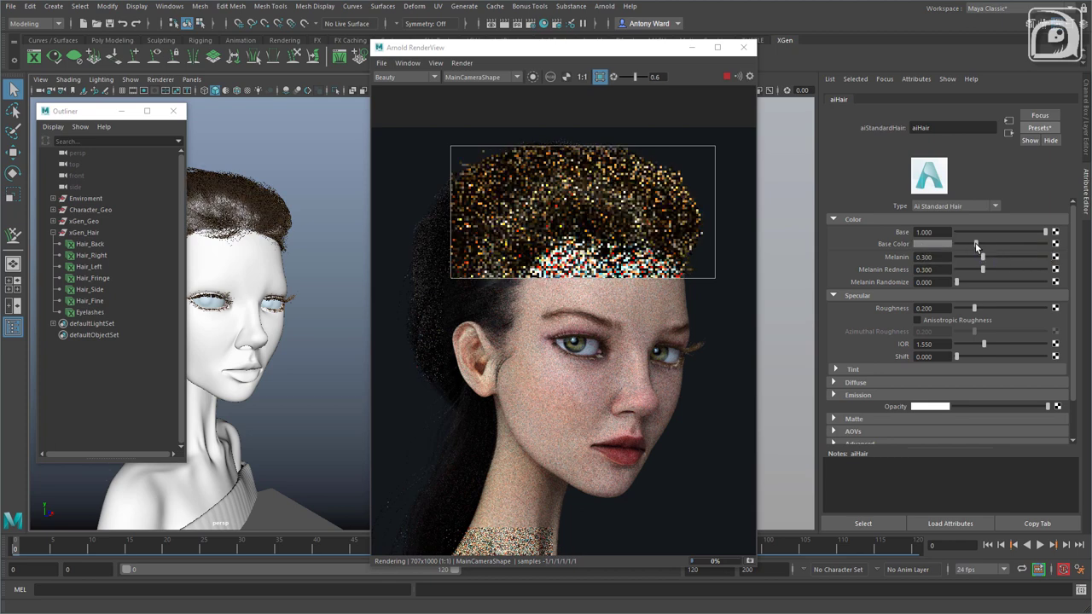
drag(974, 243, 969, 241)
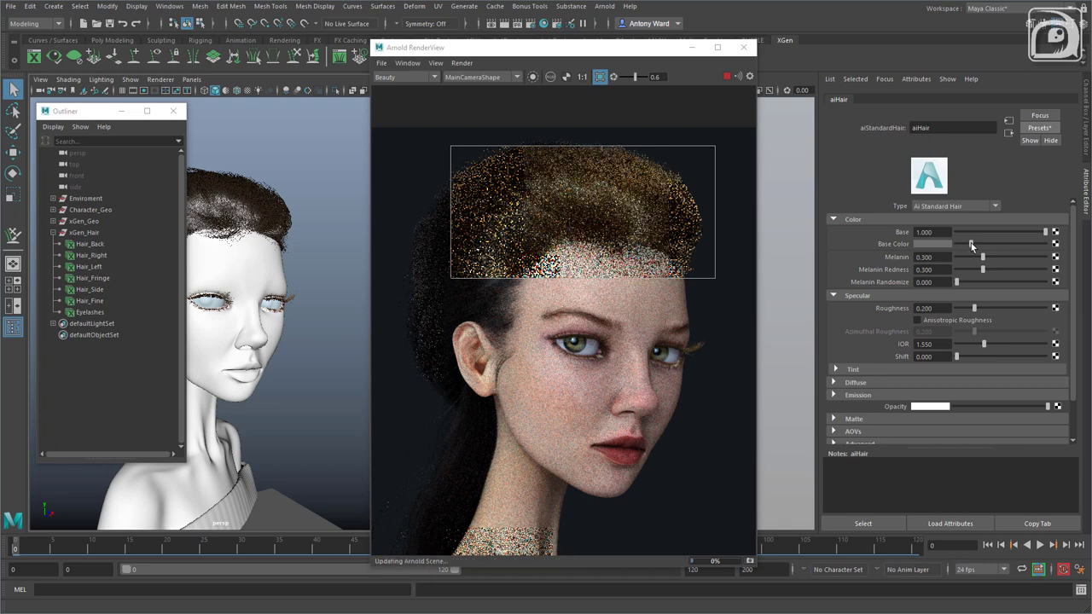
drag(969, 245, 970, 247)
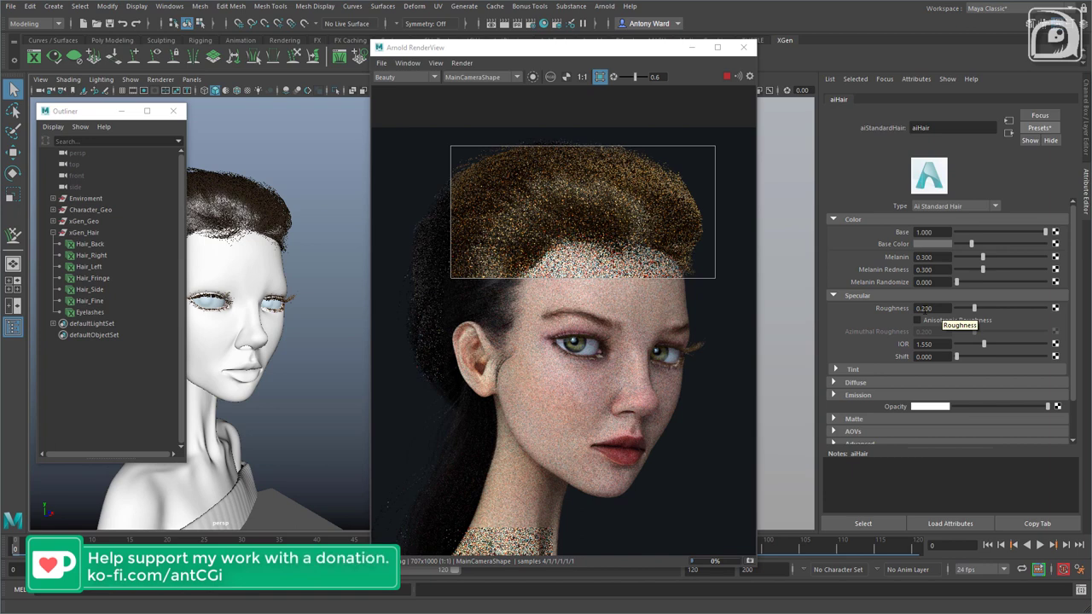
click(923, 308)
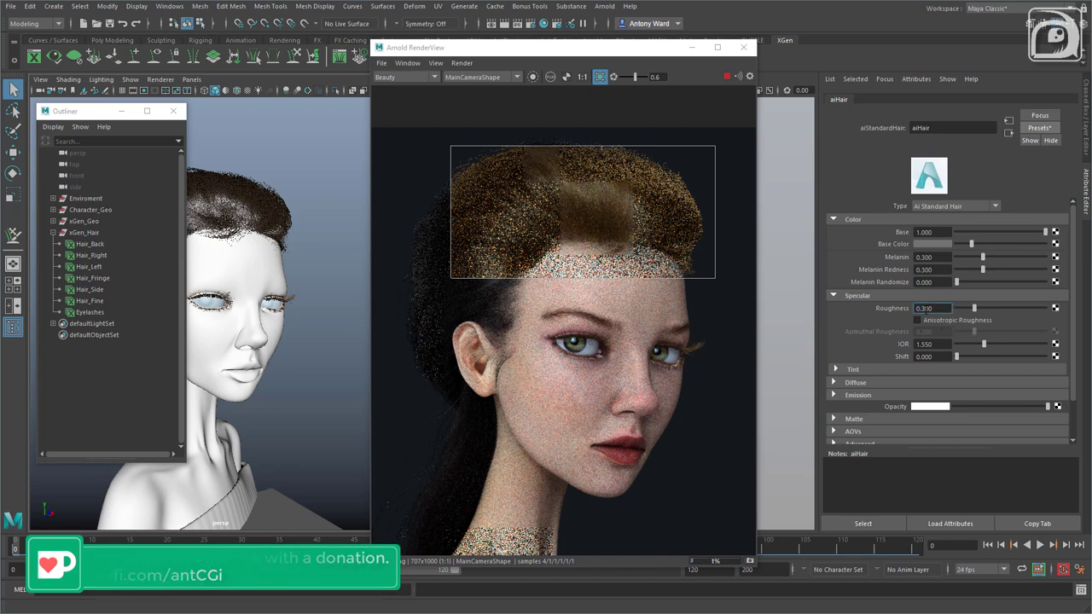
text(0.3)
key(Return)
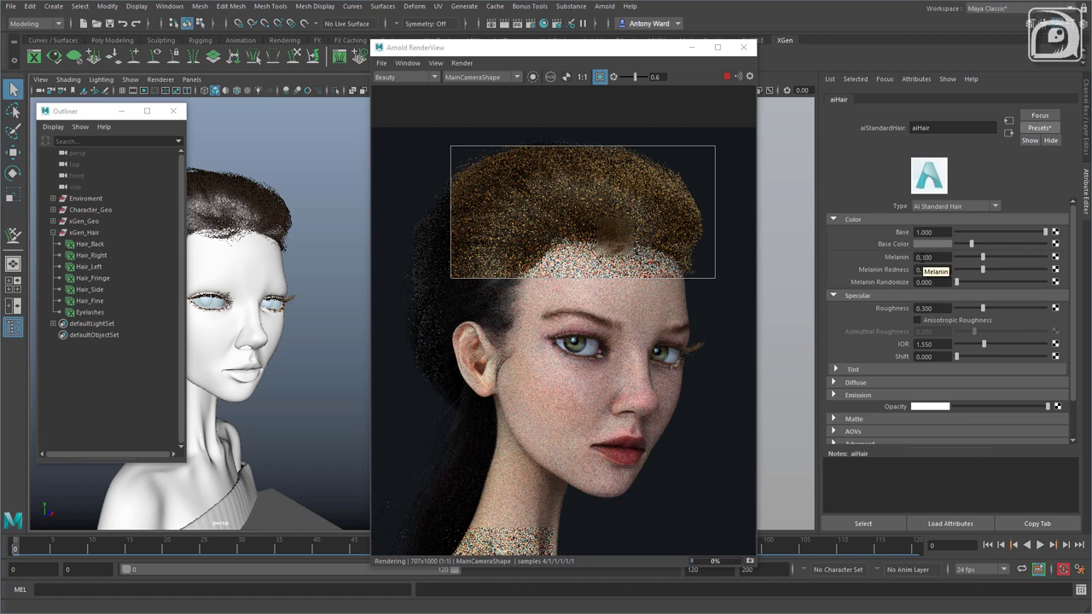
Try Melanin at 0.1 and 0.3, and set Melanin Redness to 0.1
double_click(924, 256)
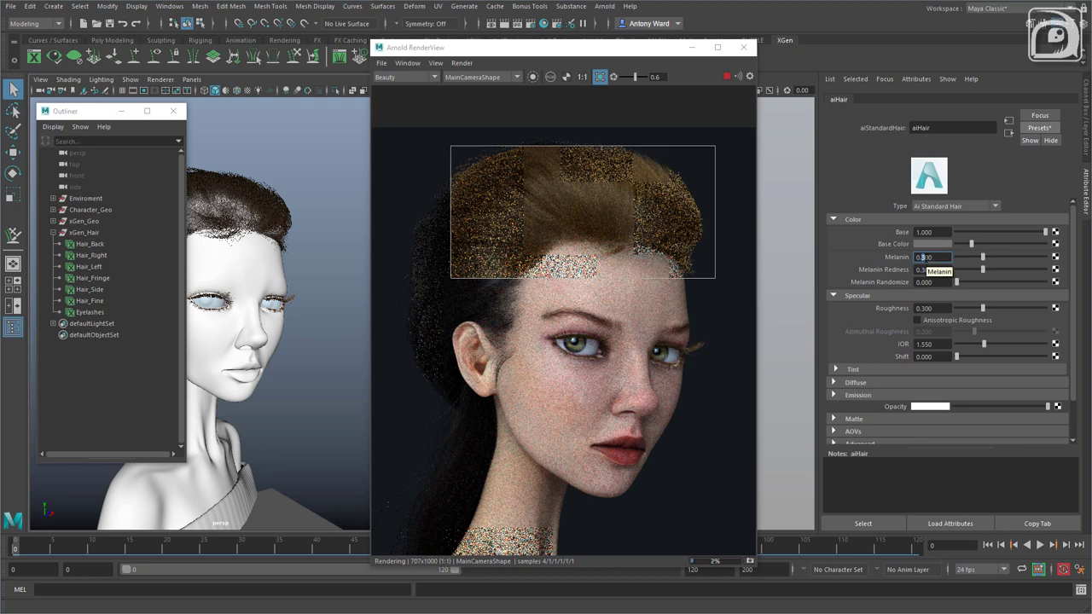
key(Return)
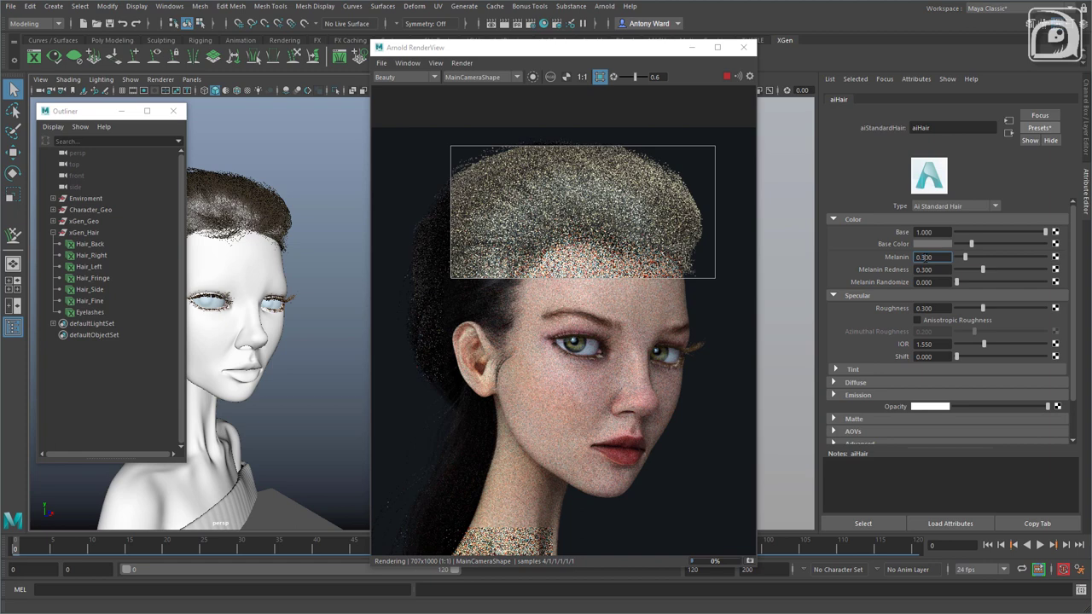
key(Return)
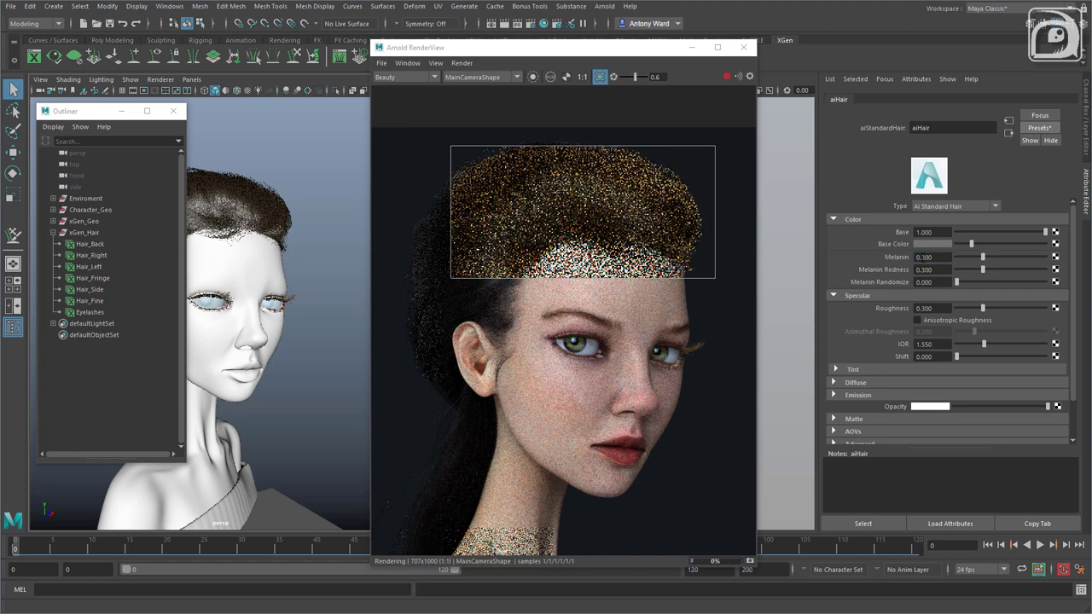
click(929, 269)
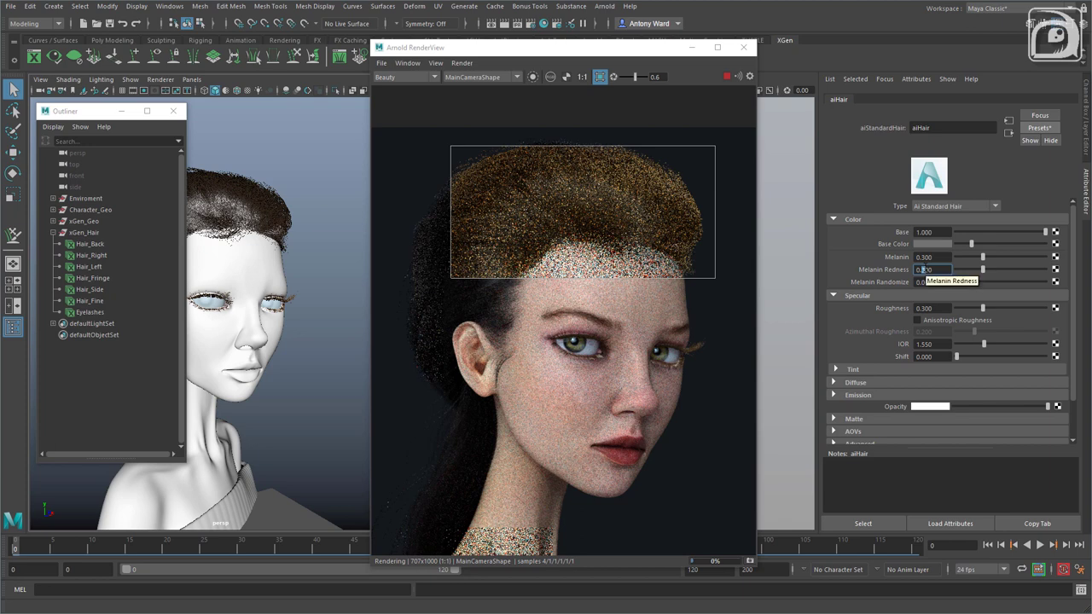
text(0.1)
key(Return)
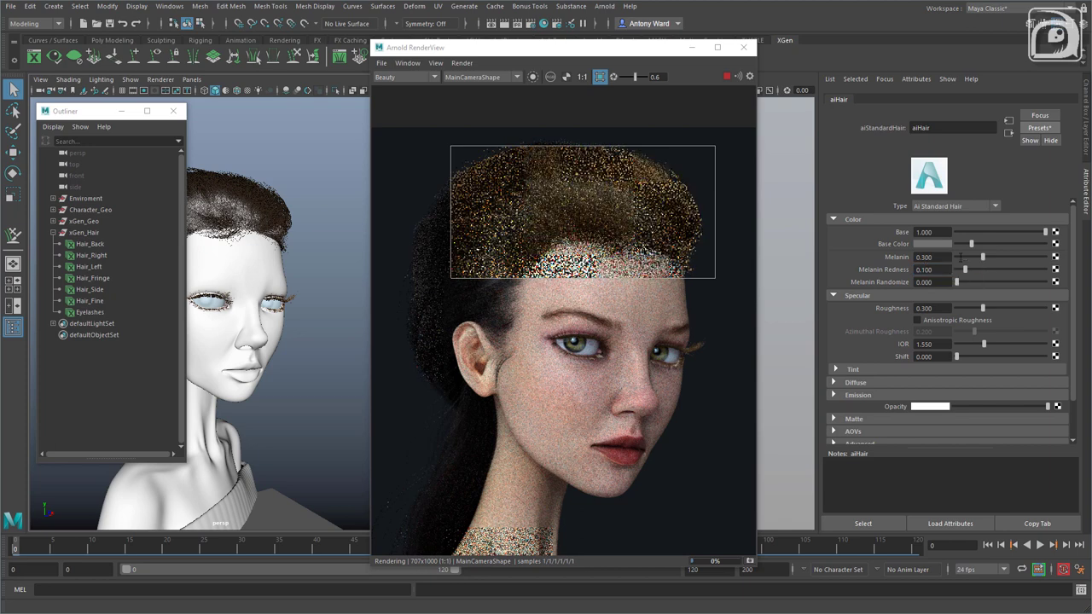
Fine-tune the aiHair Base Color slider and reframe the whole portrait in the render
click(961, 244)
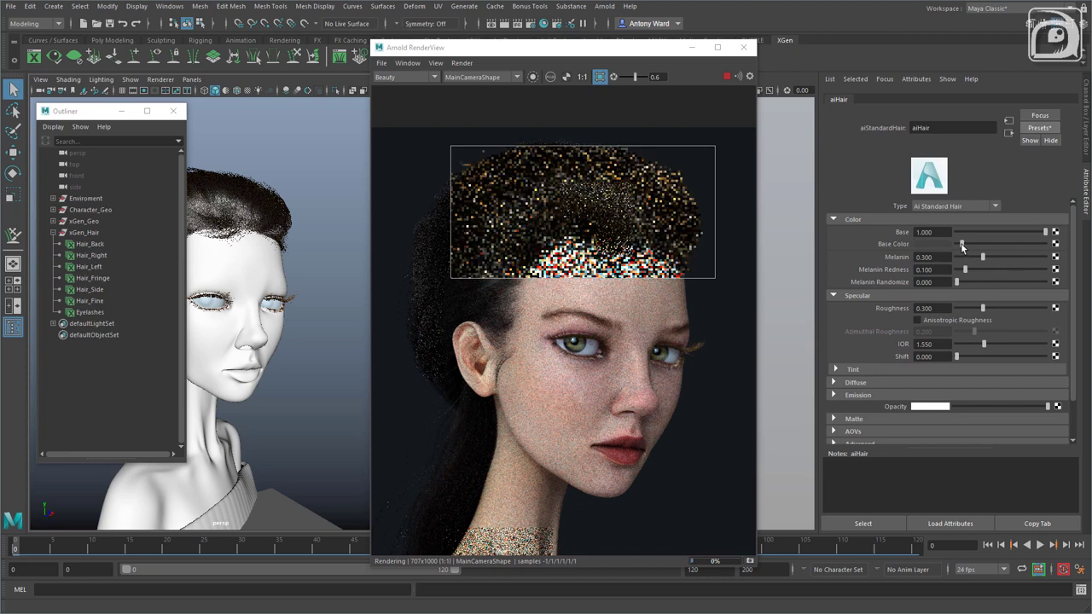
drag(960, 244, 959, 243)
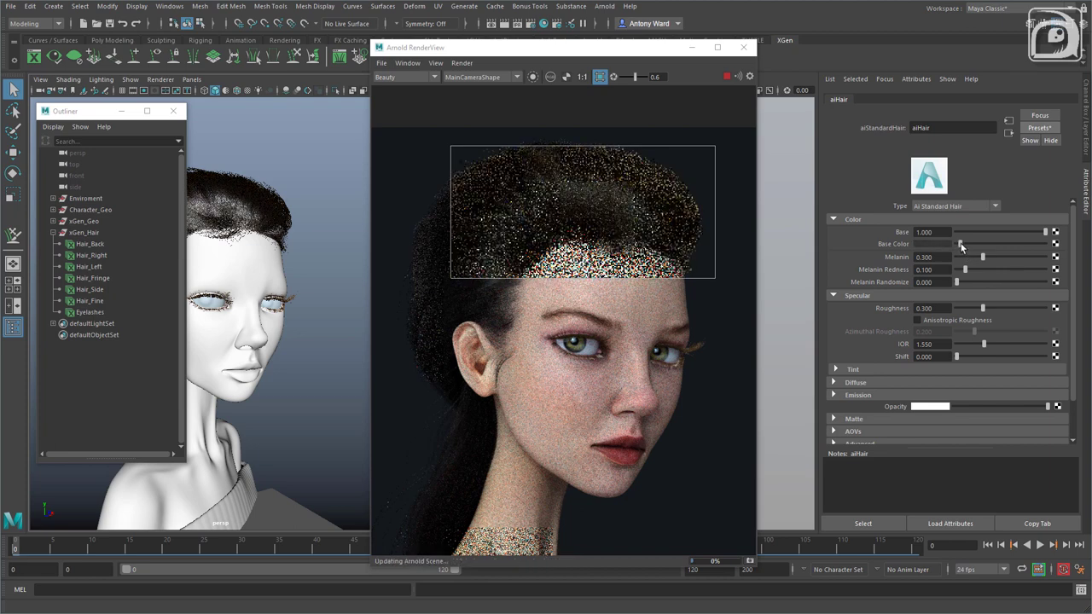
click(960, 243)
drag(960, 243, 962, 243)
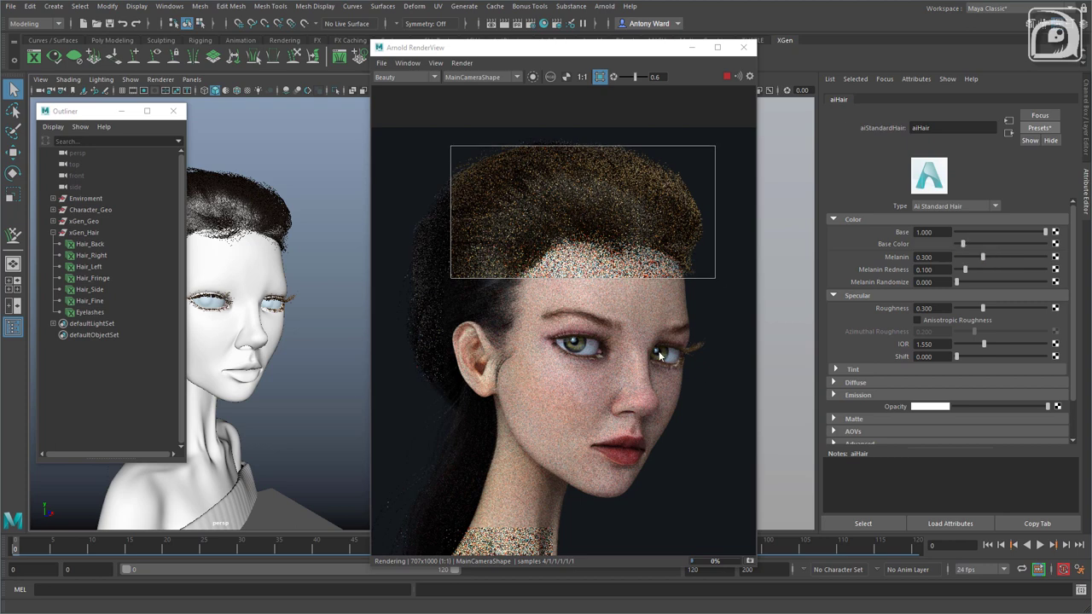
scroll(660, 351, down, 2)
middle_drag(659, 369, 658, 336)
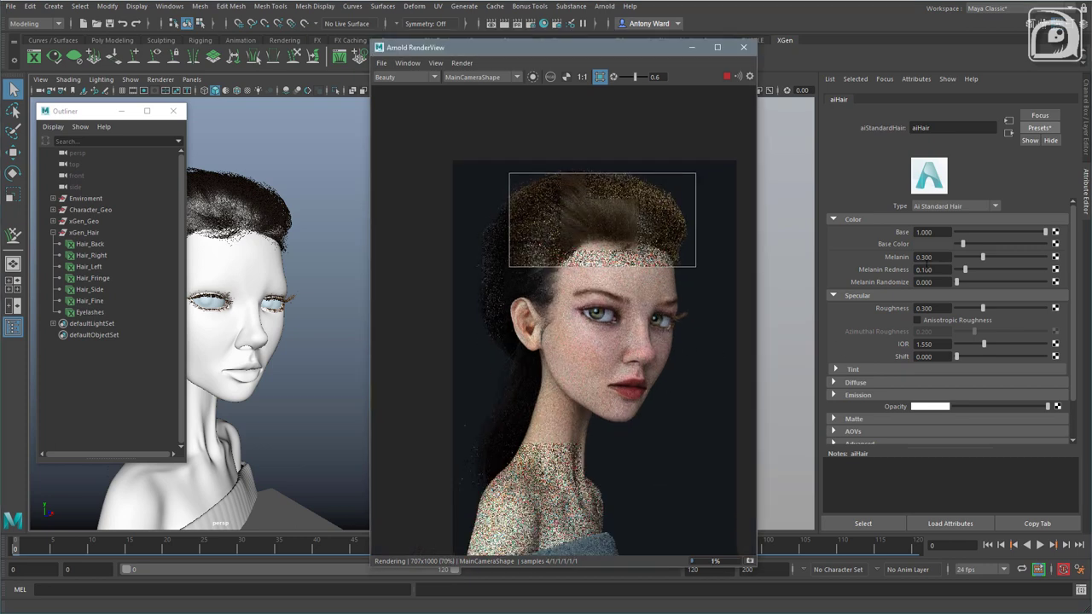
Set Melanin to 0.2, then settle on 0.4 for darker brown hair
click(923, 257)
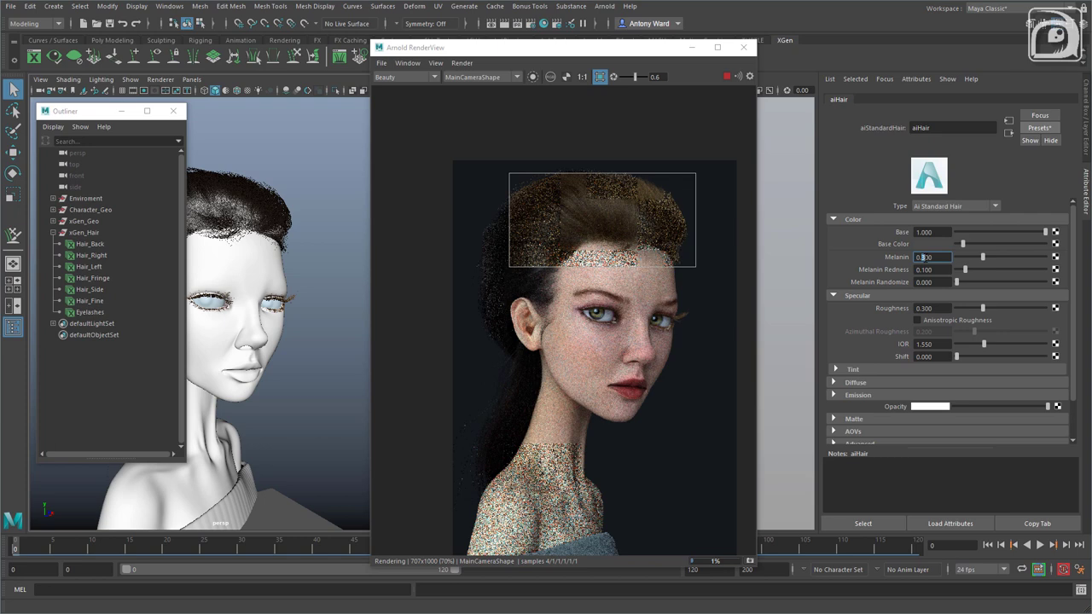
text(0.2)
key(Return)
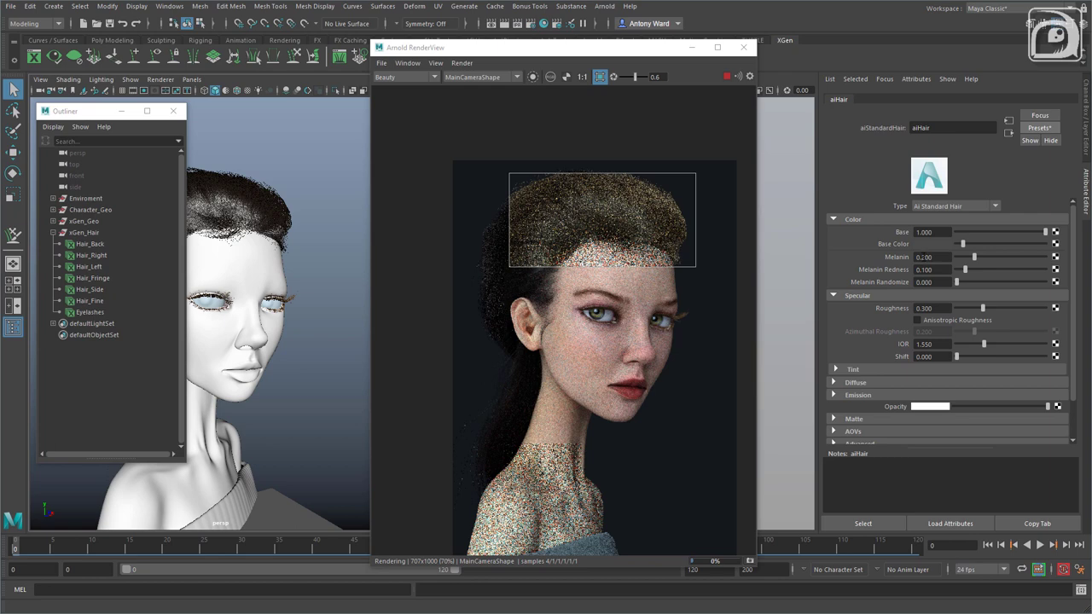
click(923, 257)
key(Return)
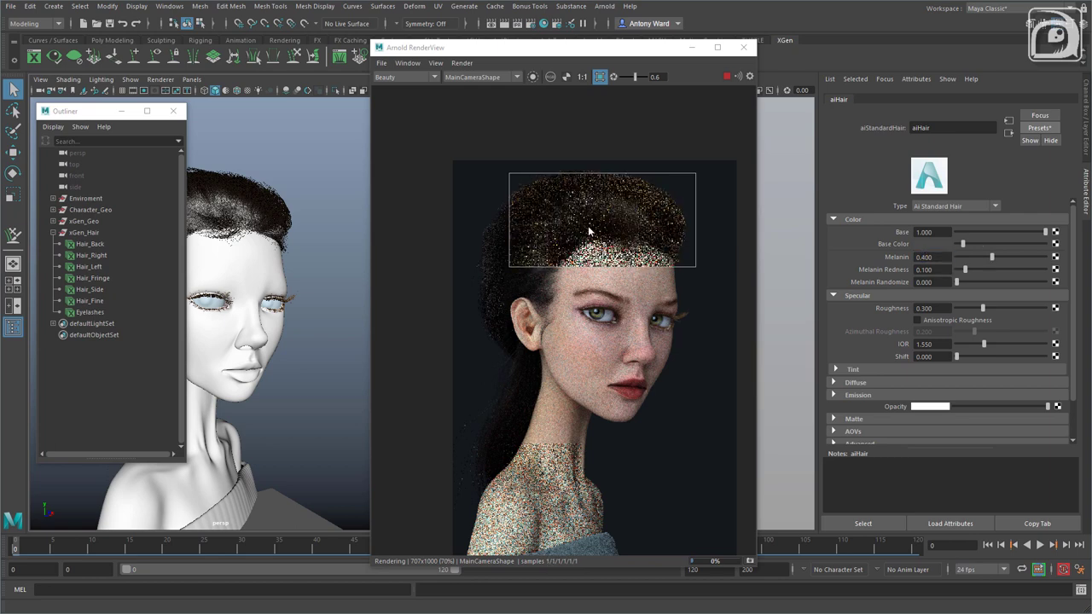
scroll(642, 198, up, 1)
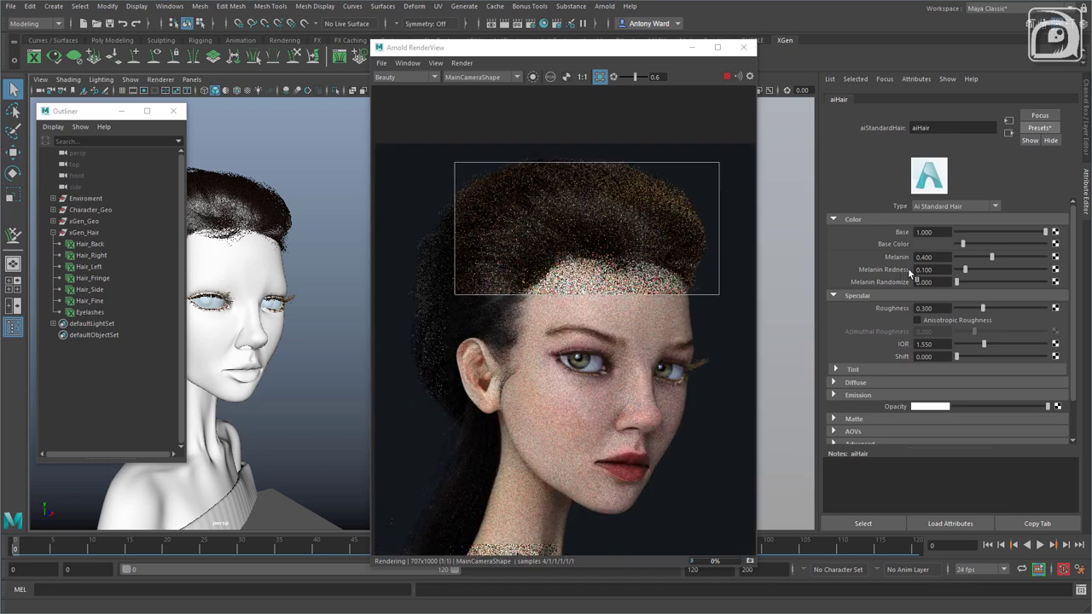
mouse_move(597, 264)
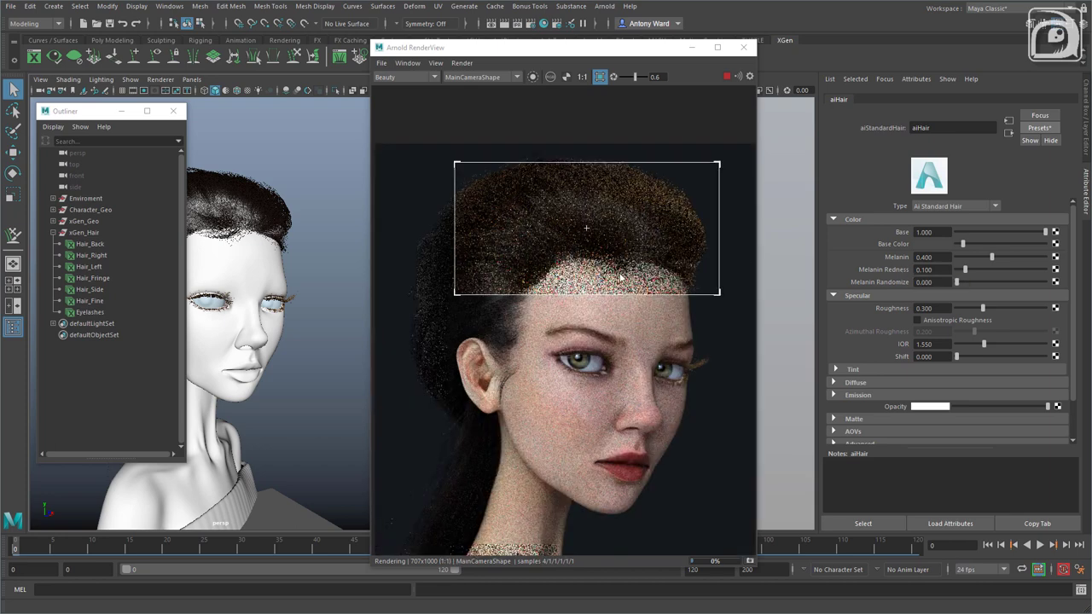
scroll(628, 329, down, 1)
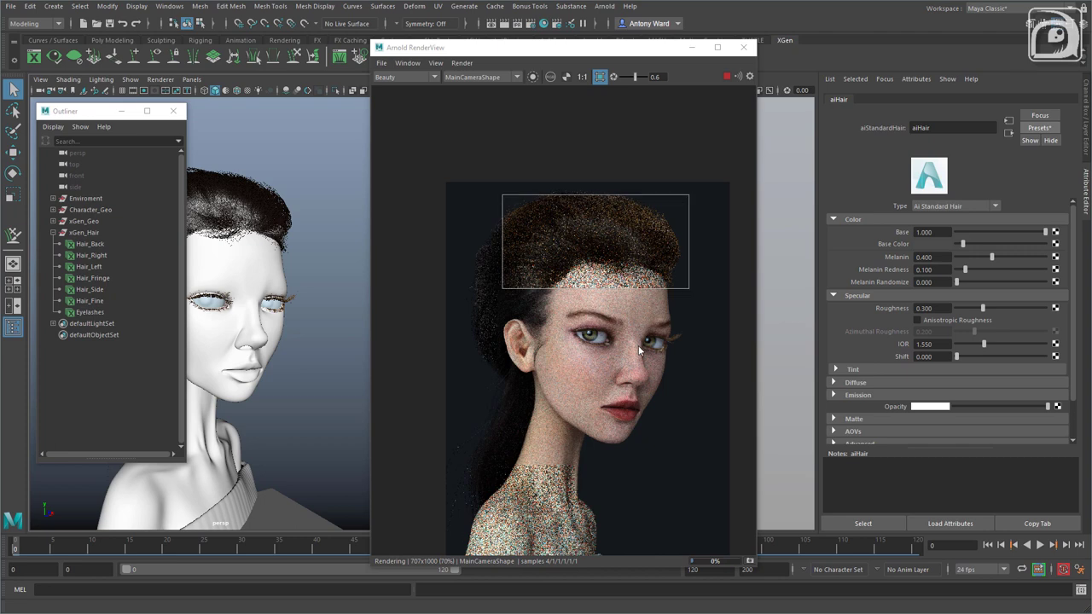
middle_drag(624, 329, 614, 293)
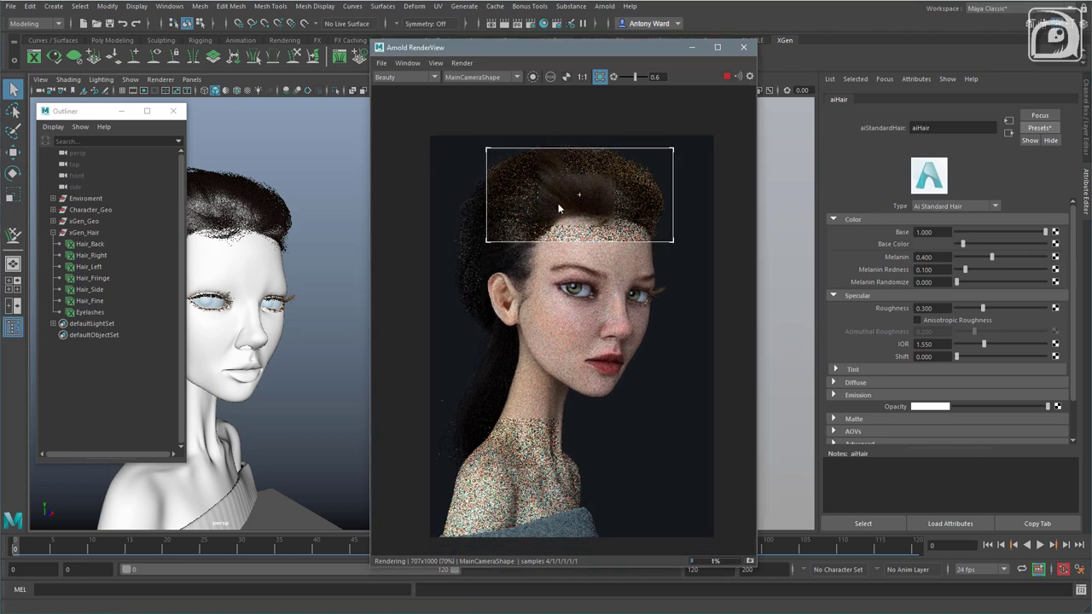
mouse_move(617, 210)
scroll(616, 207, up, 1)
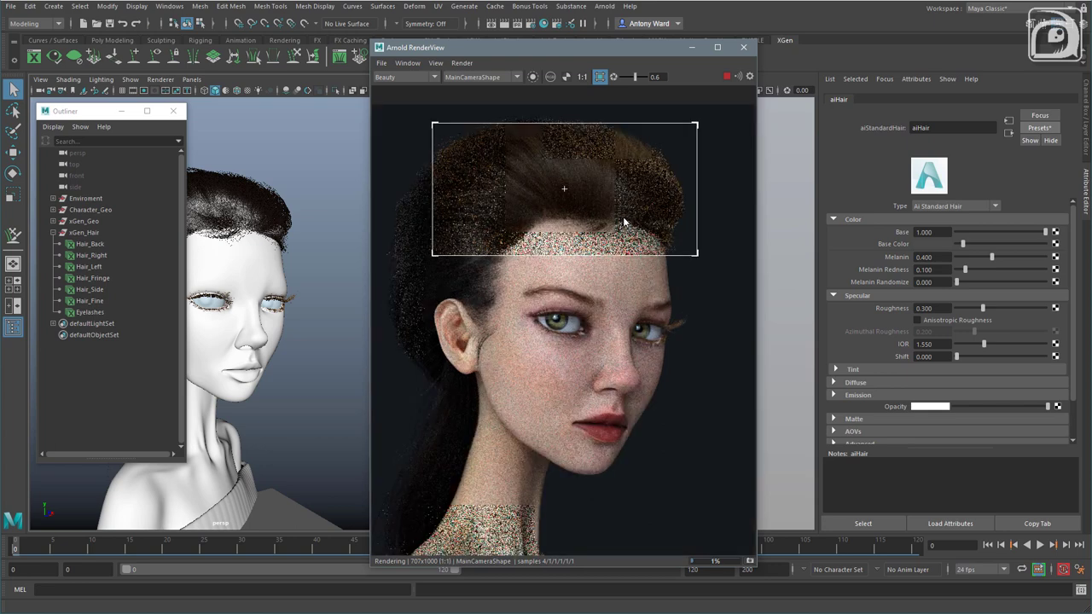
scroll(632, 236, up, 1)
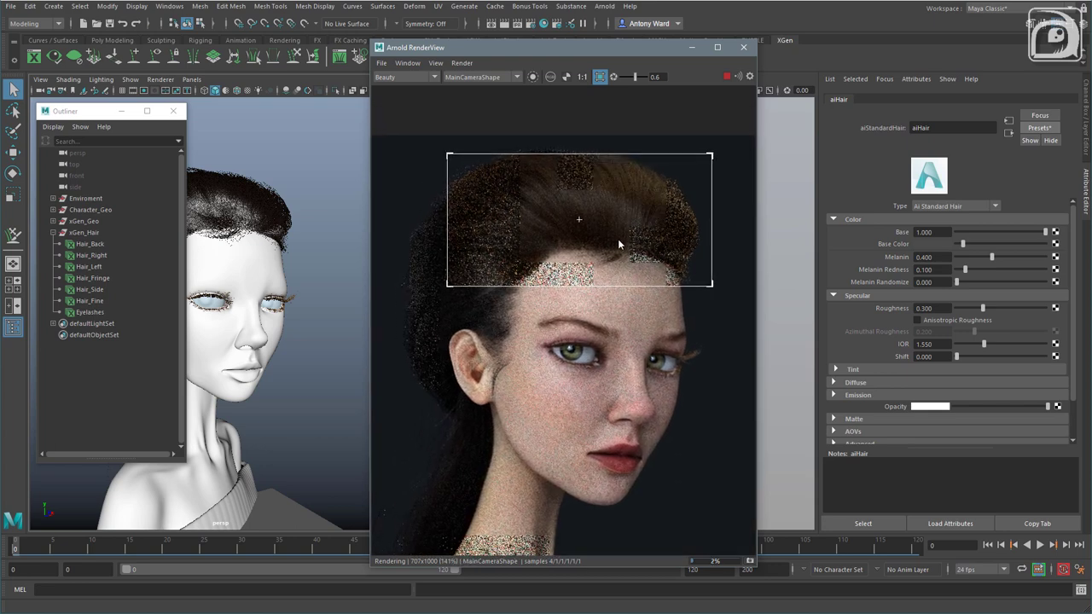
scroll(620, 245, down, 1)
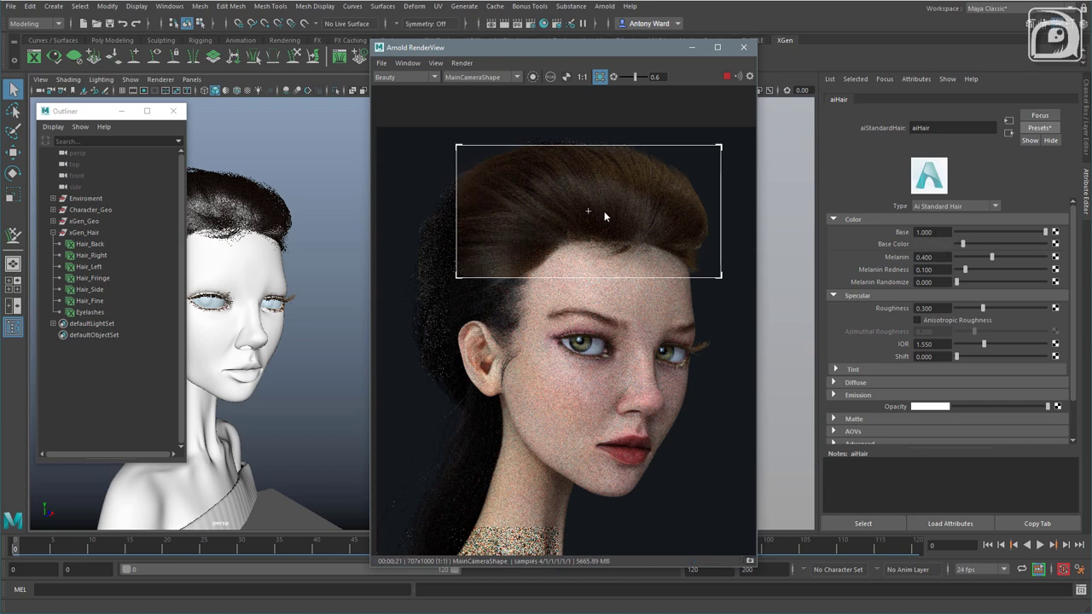
middle_drag(587, 329, 601, 324)
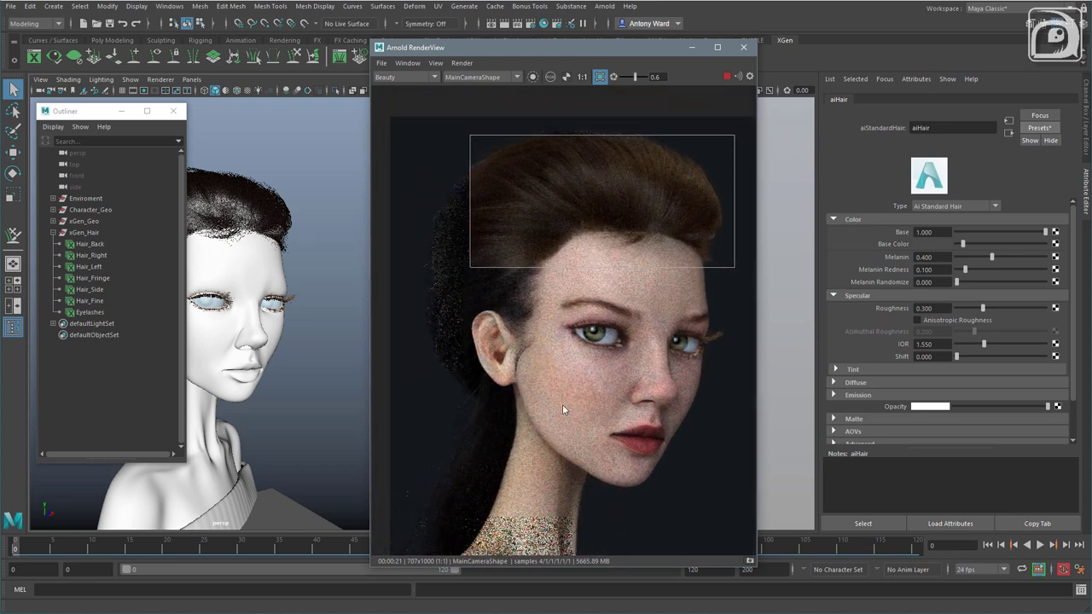
middle_drag(562, 404, 497, 435)
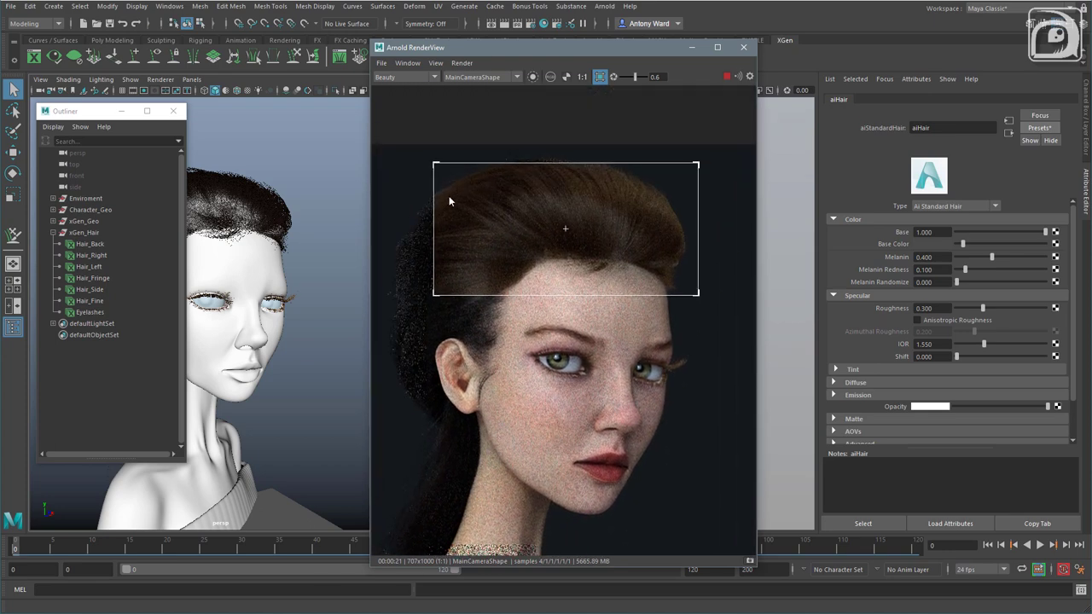
middle_drag(444, 222, 469, 211)
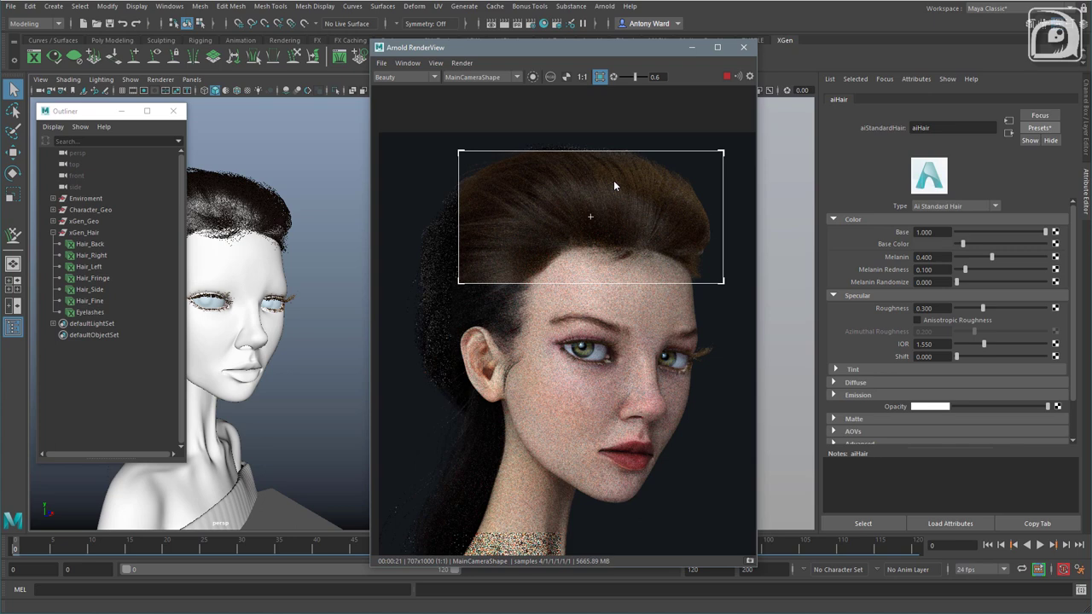
scroll(594, 379, down, 2)
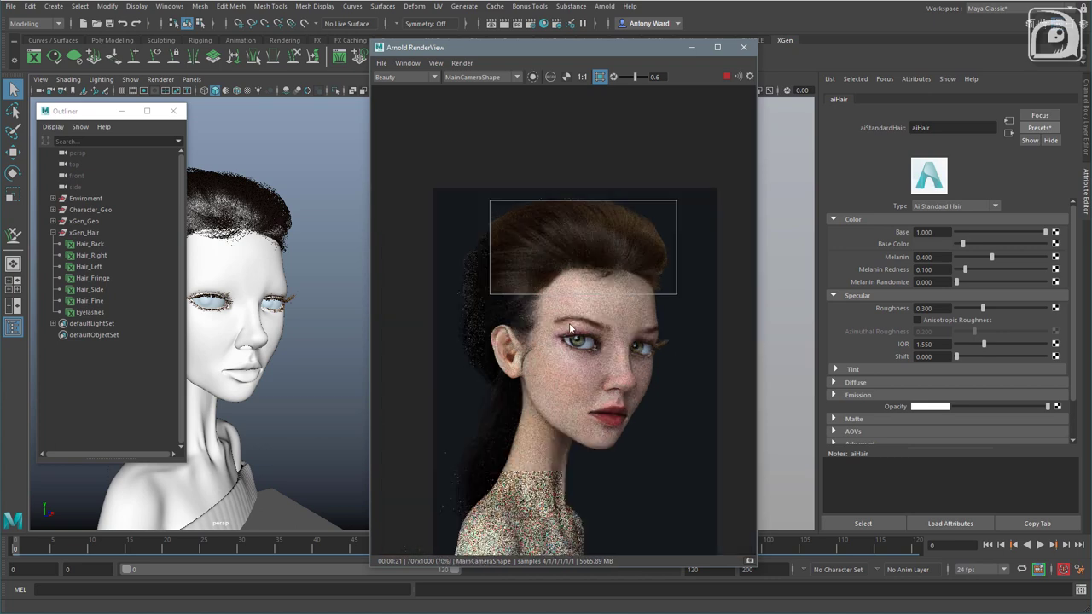
middle_drag(593, 379, 591, 325)
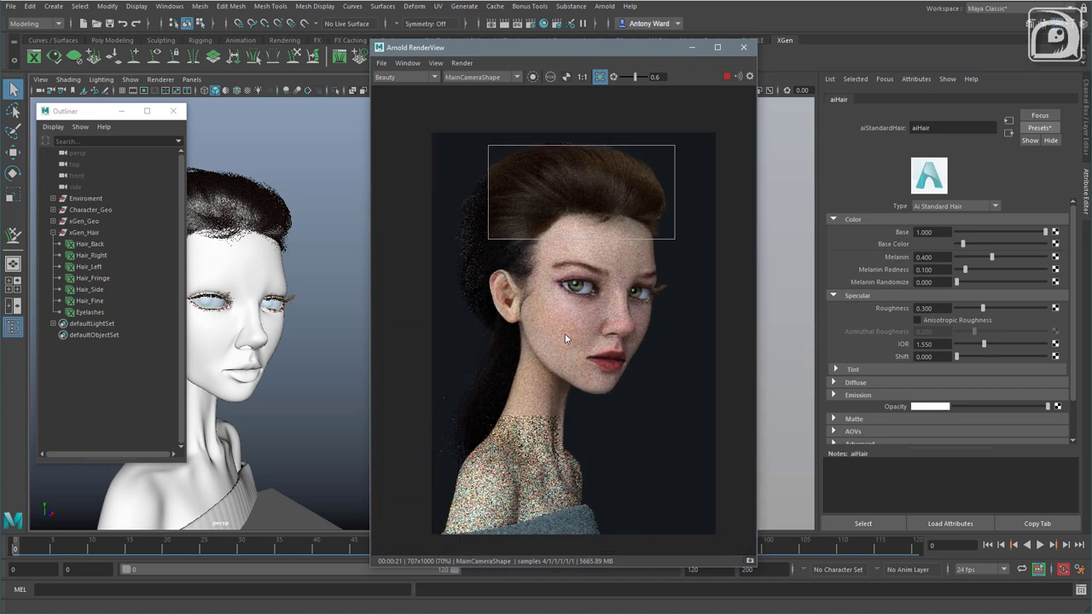
scroll(564, 333, up, 2)
middle_drag(588, 271, 602, 331)
middle_drag(565, 419, 583, 376)
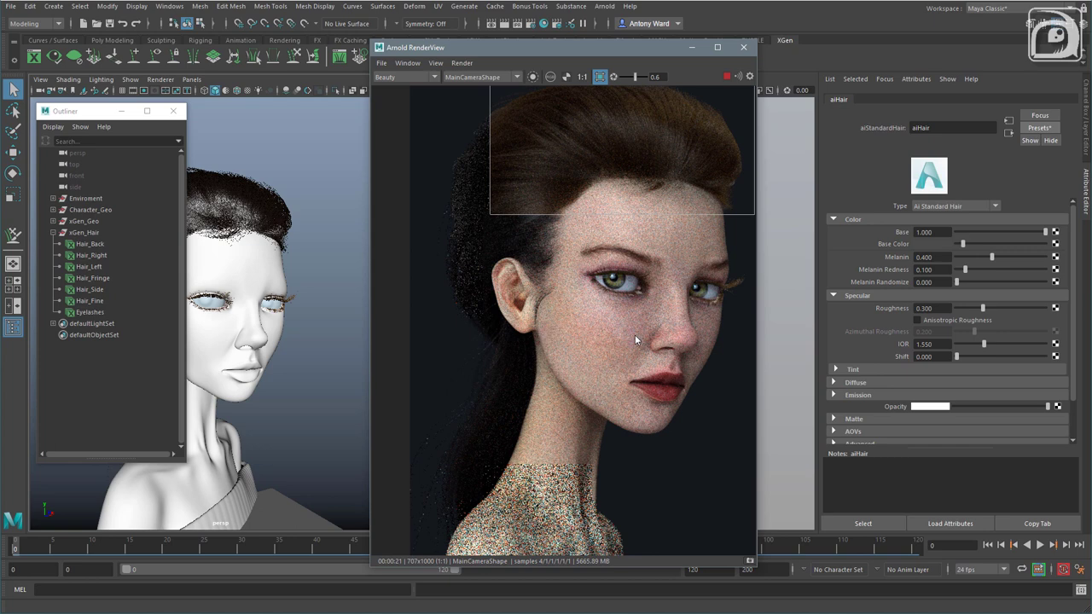
middle_drag(635, 338, 635, 256)
mouse_move(580, 328)
middle_down()
mouse_move(599, 300)
mouse_move(576, 348)
middle_up()
scroll(581, 324, up, 5)
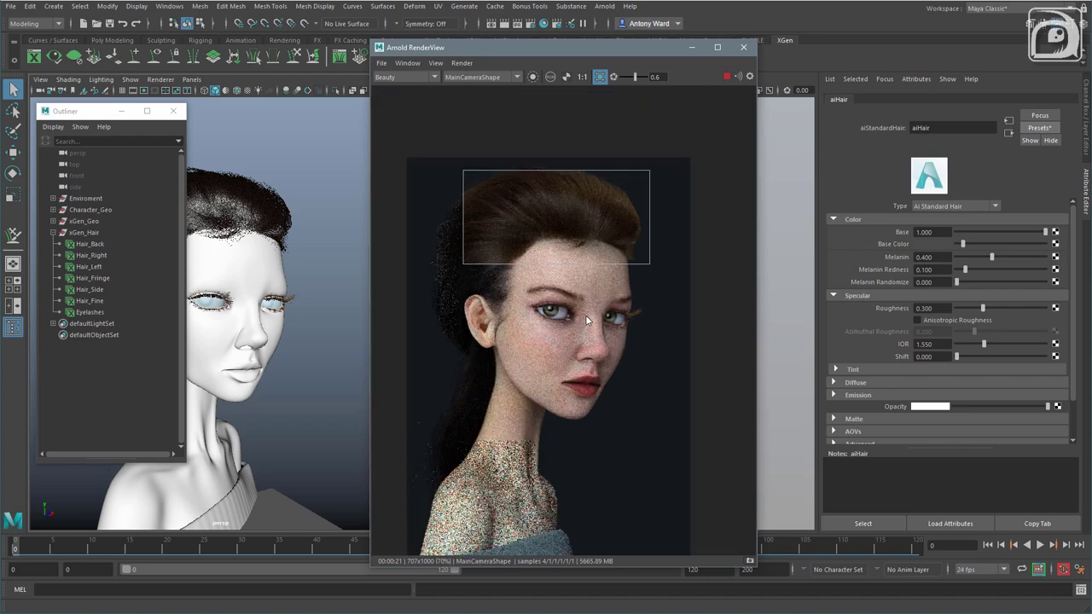
Clear the old render region and draw a new crop rectangle across both eyes
middle_drag(604, 332, 624, 328)
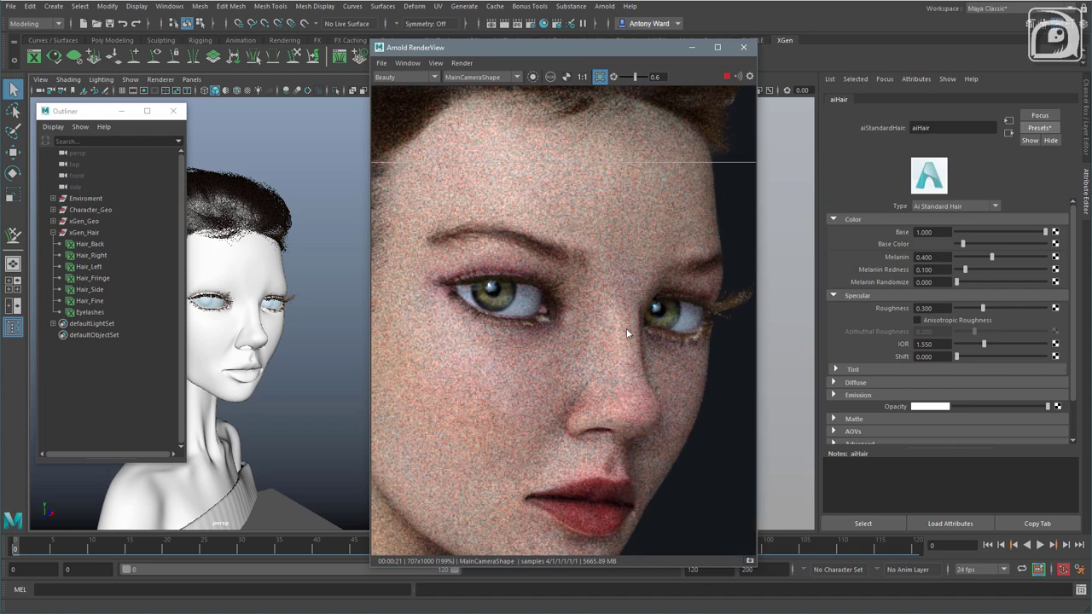
scroll(624, 328, down, 3)
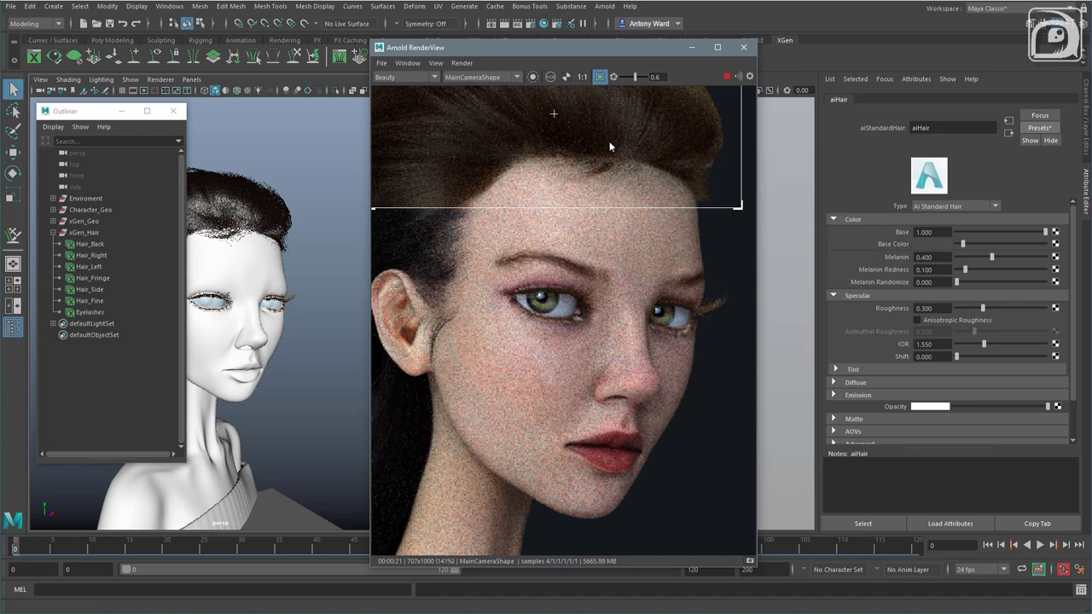
click(600, 77)
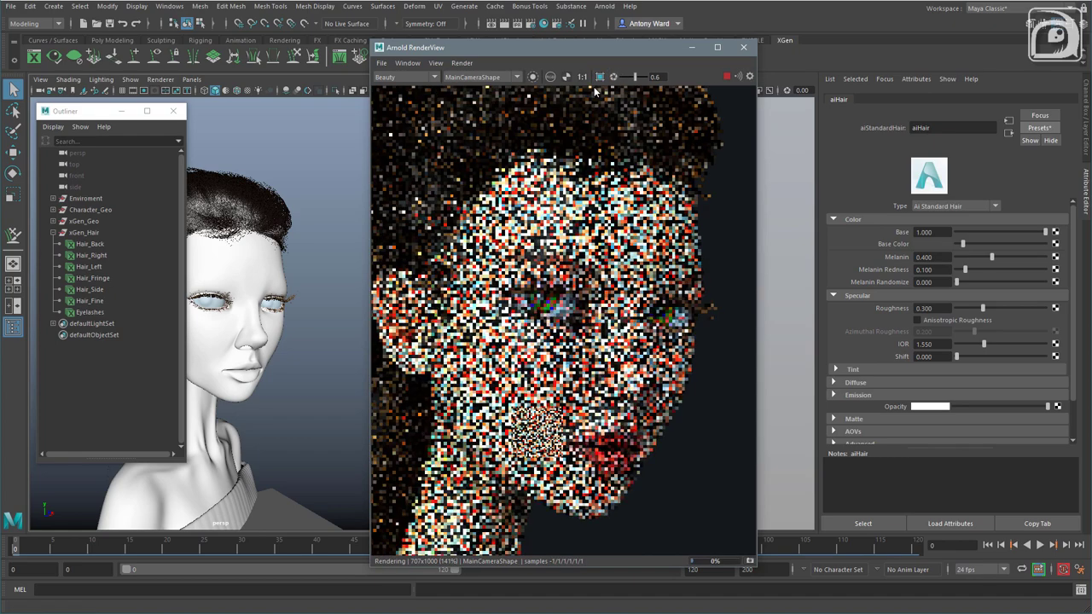
drag(479, 258, 740, 351)
scroll(704, 289, up, 1)
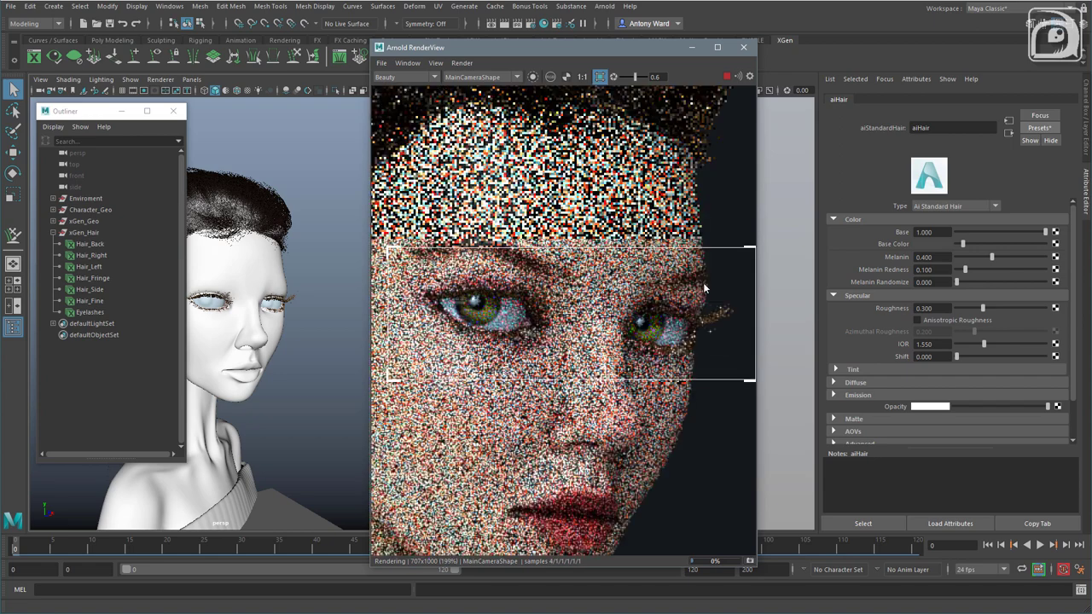
Stop the render and create a new aiStandardHair shader in Hypershade
click(726, 77)
click(169, 6)
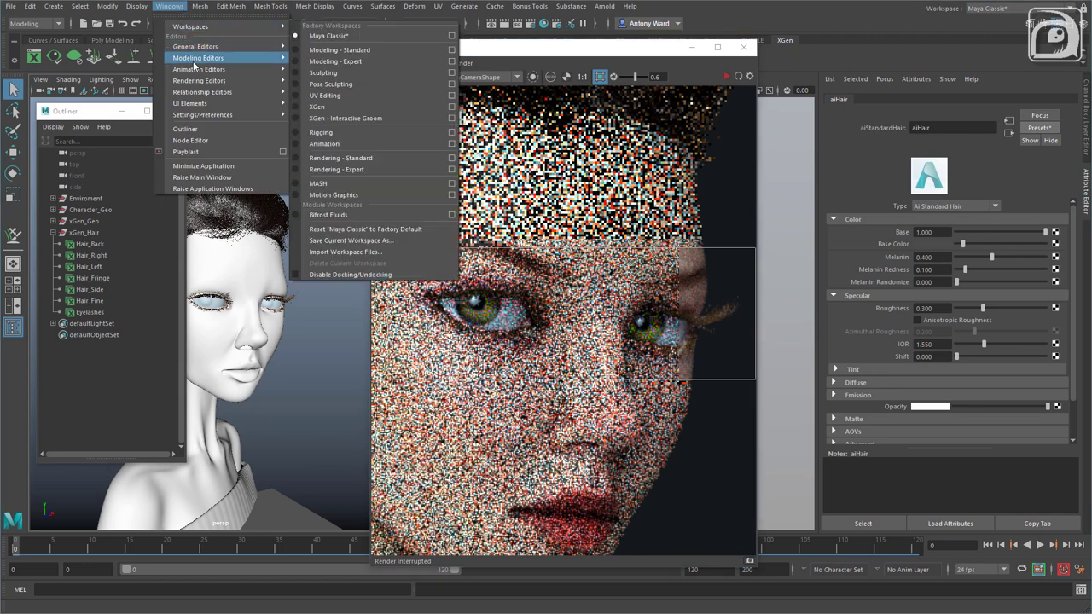
mouse_move(196, 80)
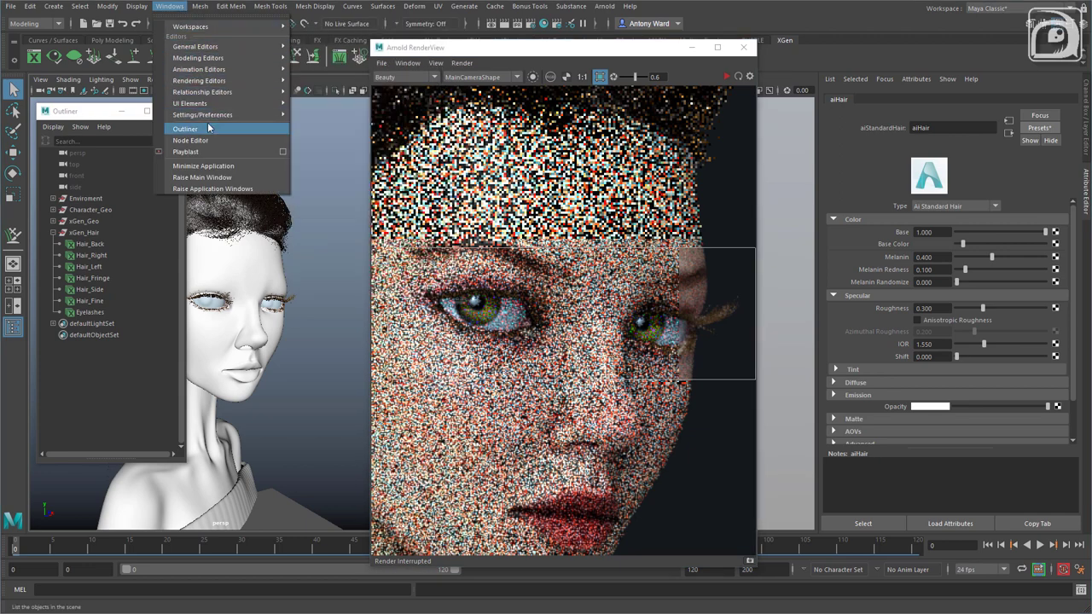
click(343, 111)
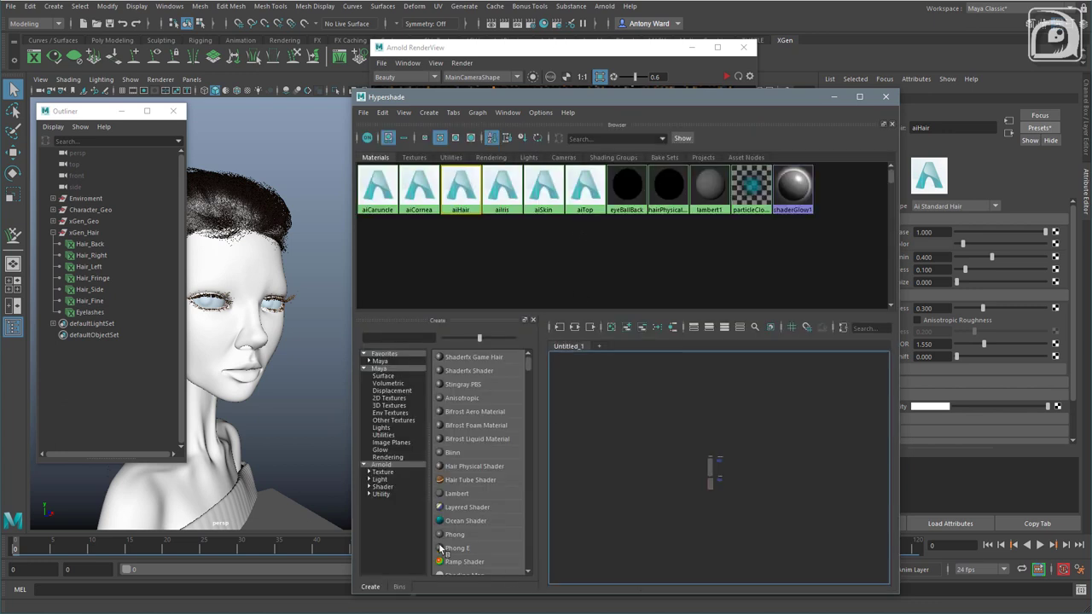
click(394, 488)
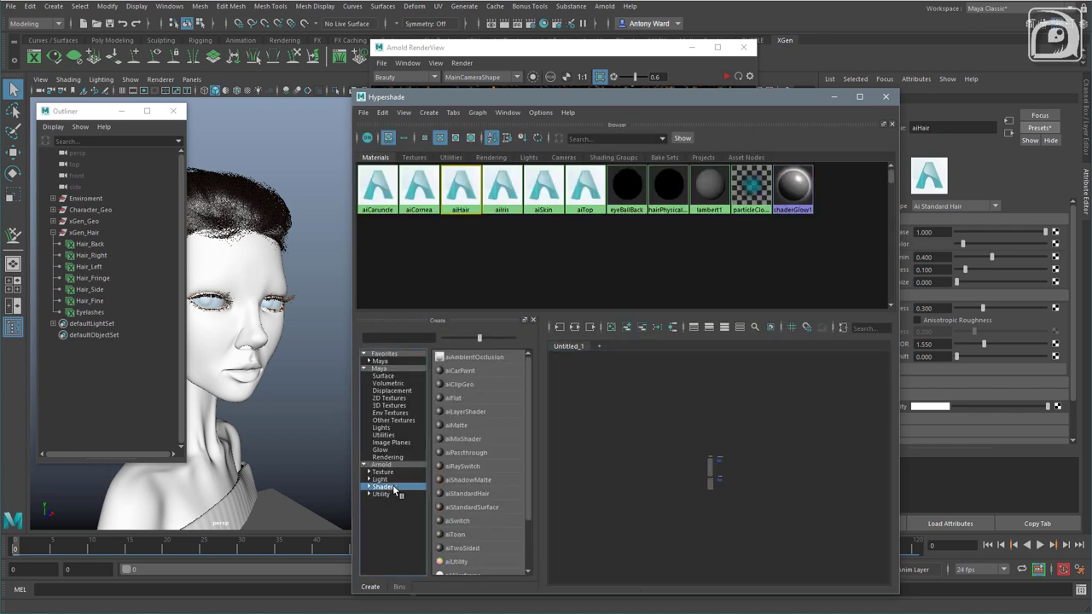
click(482, 495)
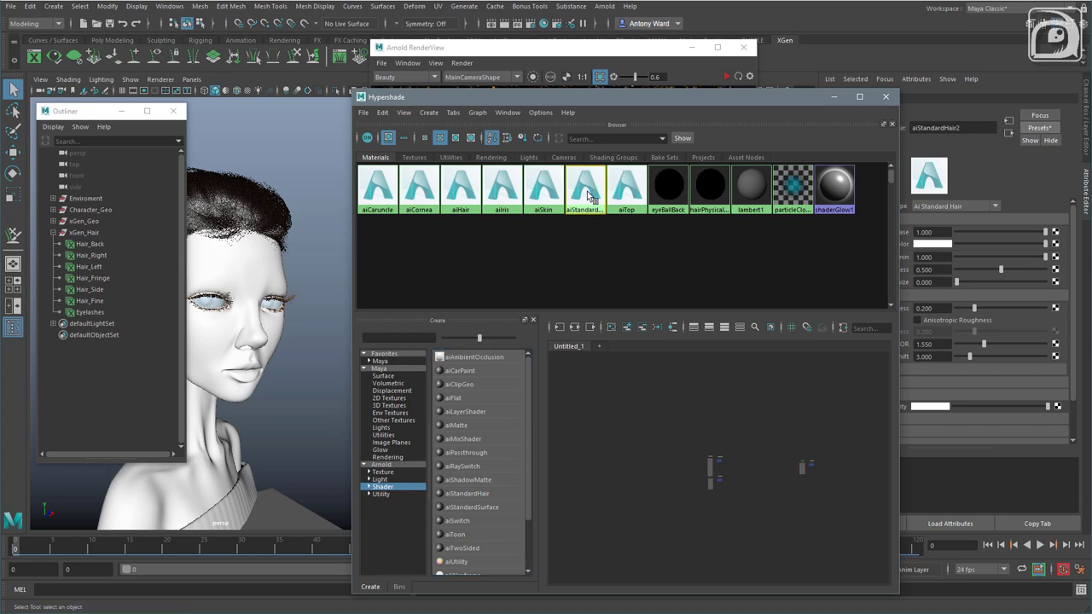
Rename the shader to aiLashes and assign it to the selected Eyelashes hair
drag(734, 96, 684, 127)
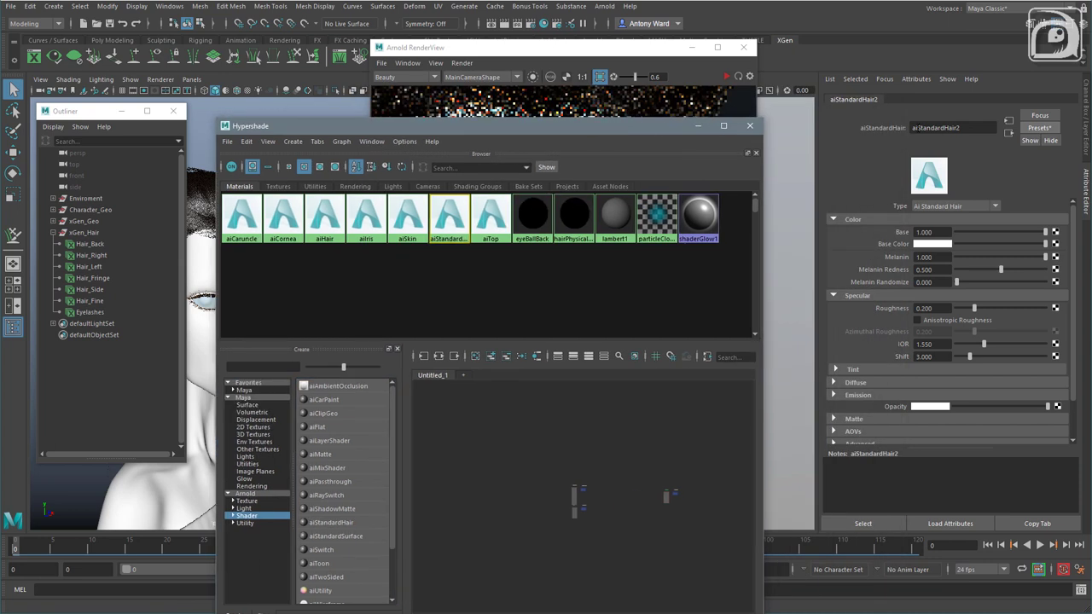
double_click(982, 128)
text(aiLashes)
key(Return)
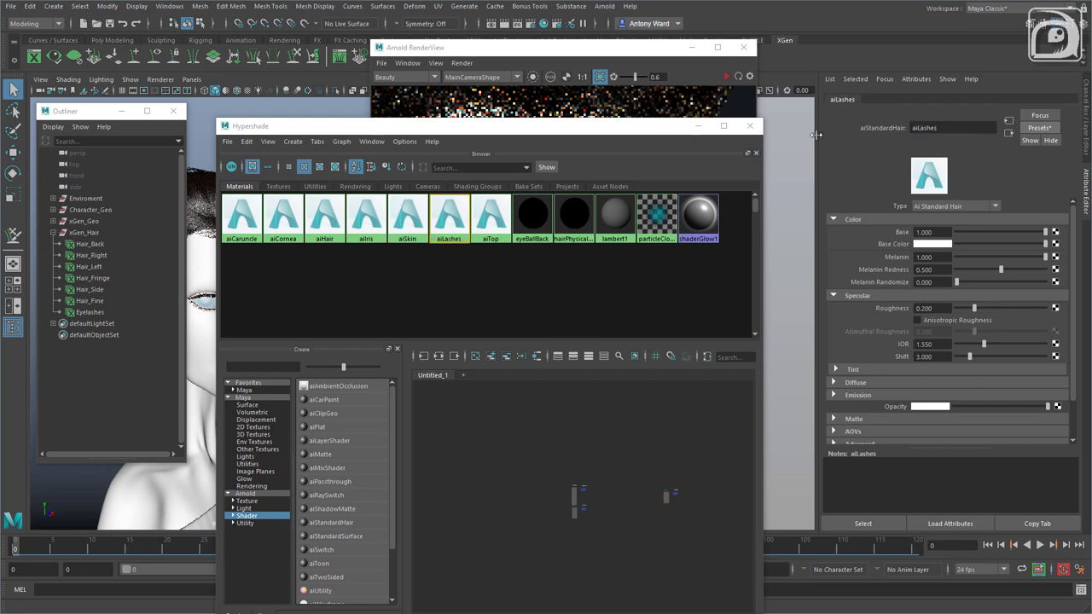
drag(616, 129, 843, 114)
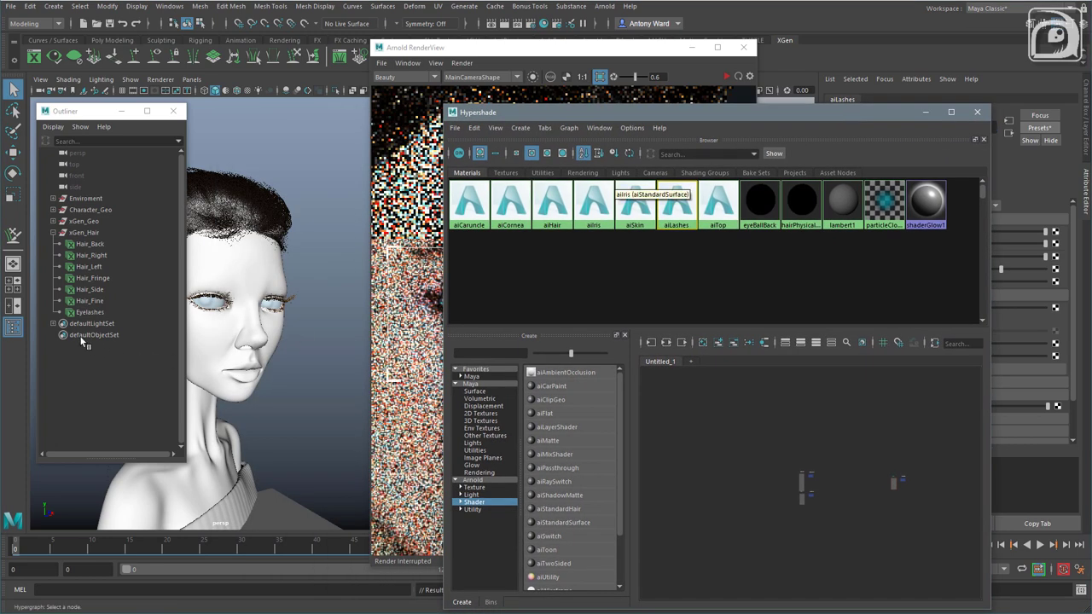
click(90, 312)
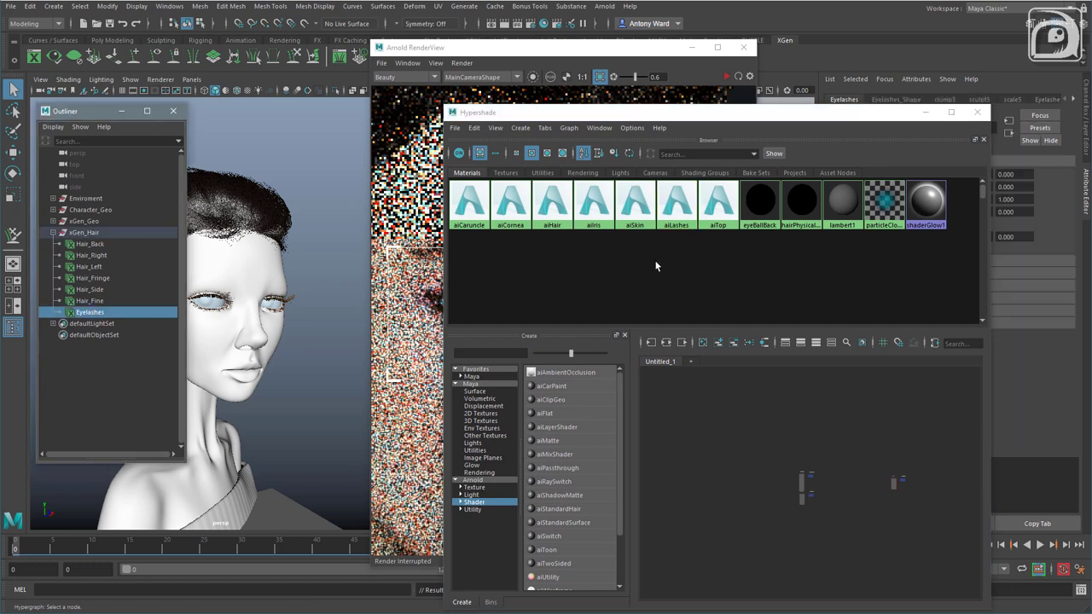
right_click(682, 191)
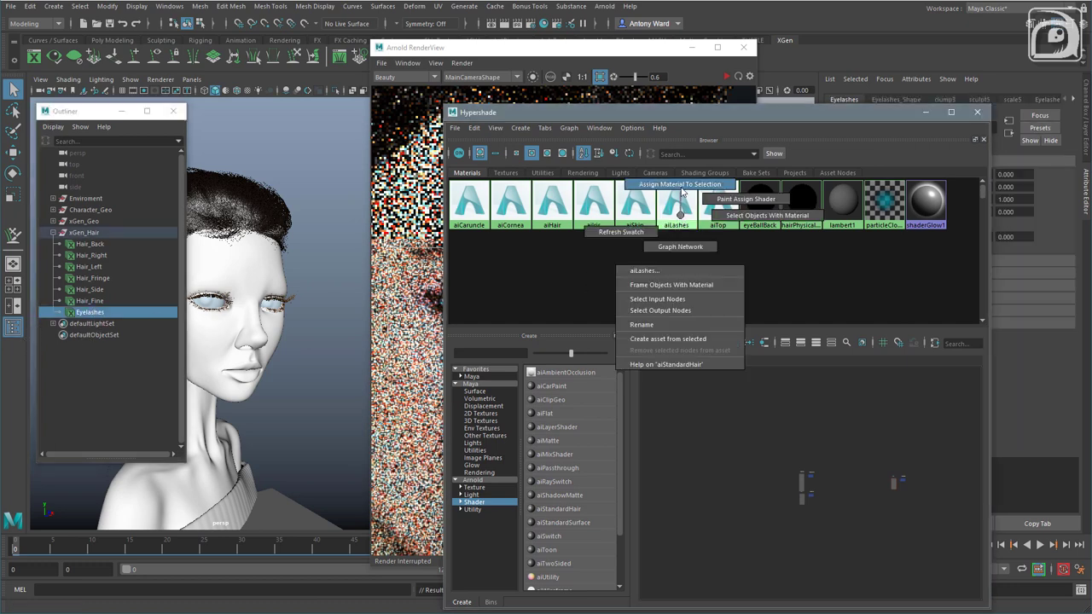
Apply the Black hair preset to aiLashes and restart the eye-region render
click(976, 113)
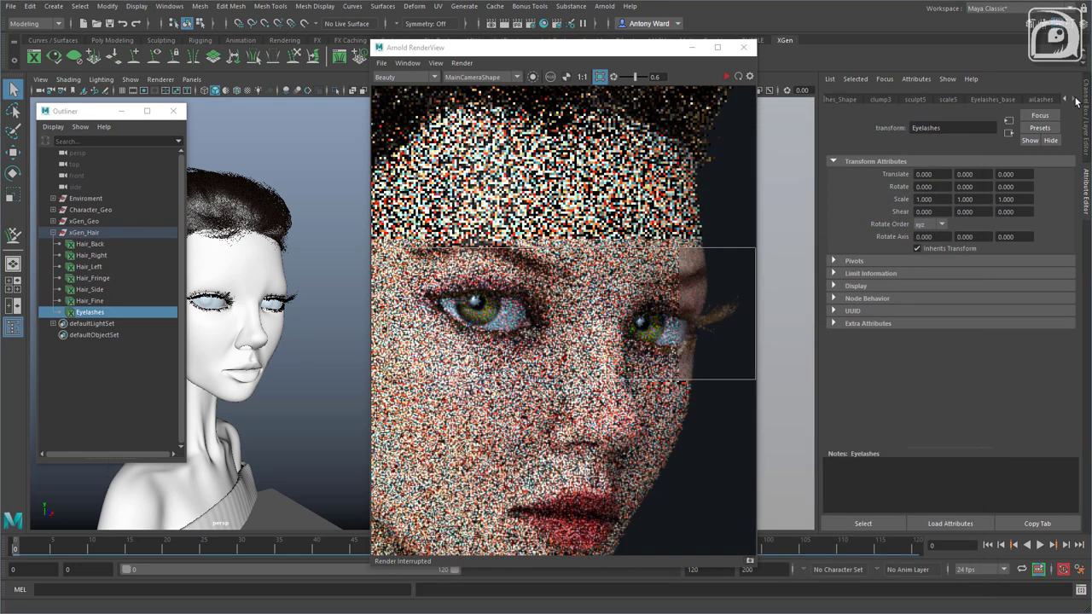
click(1042, 100)
click(1038, 128)
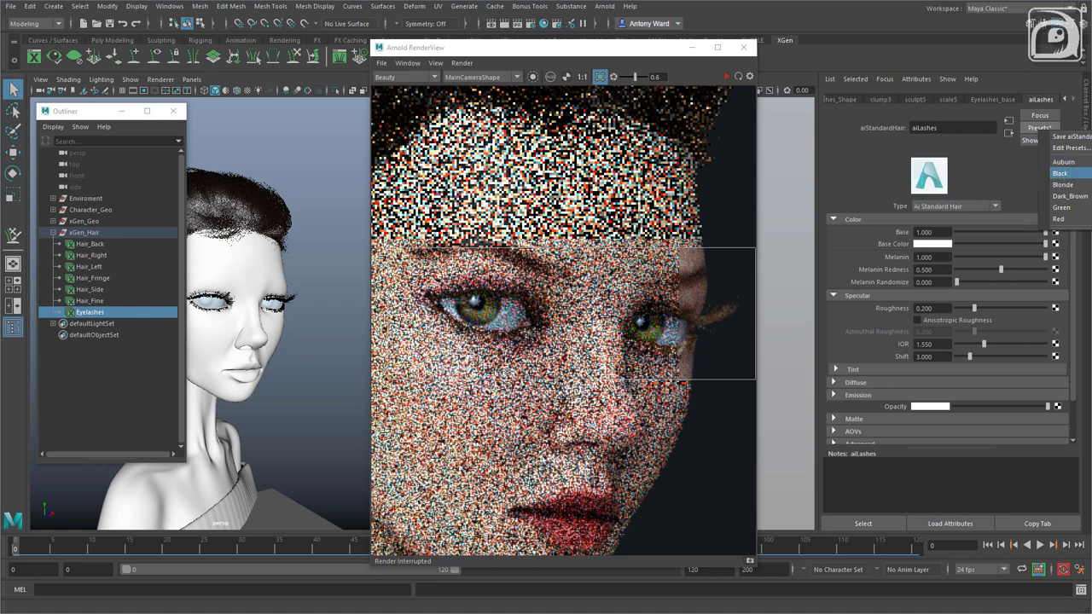
click(1062, 174)
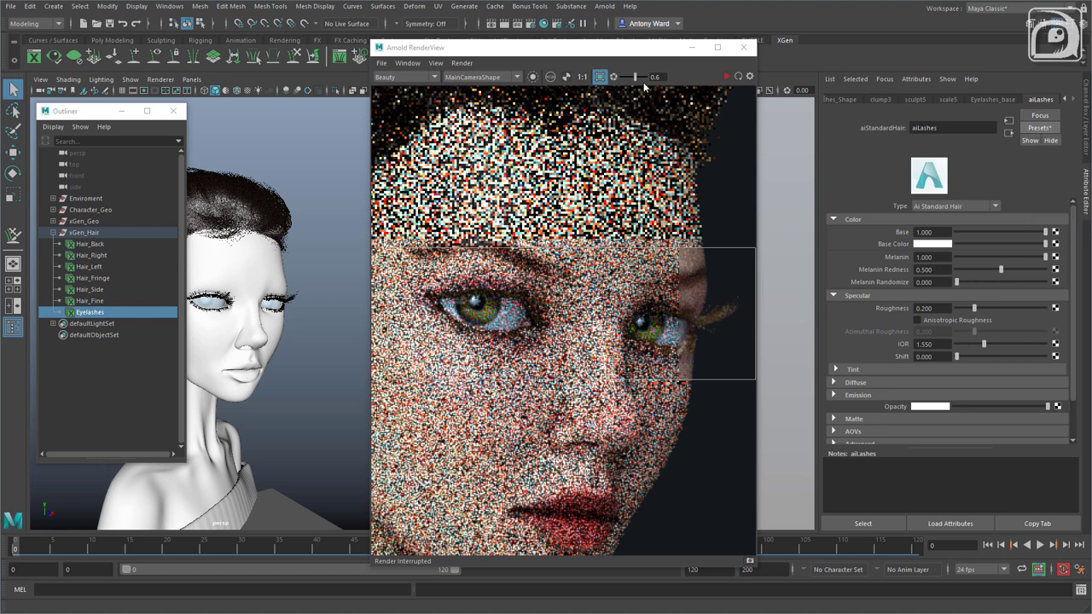
click(726, 76)
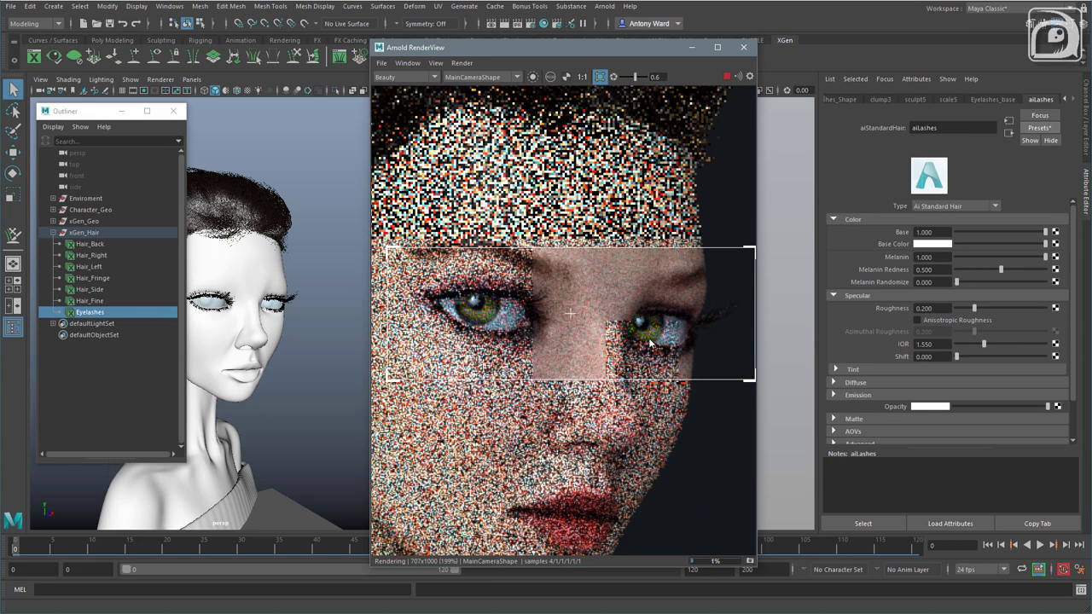
scroll(459, 314, up, 3)
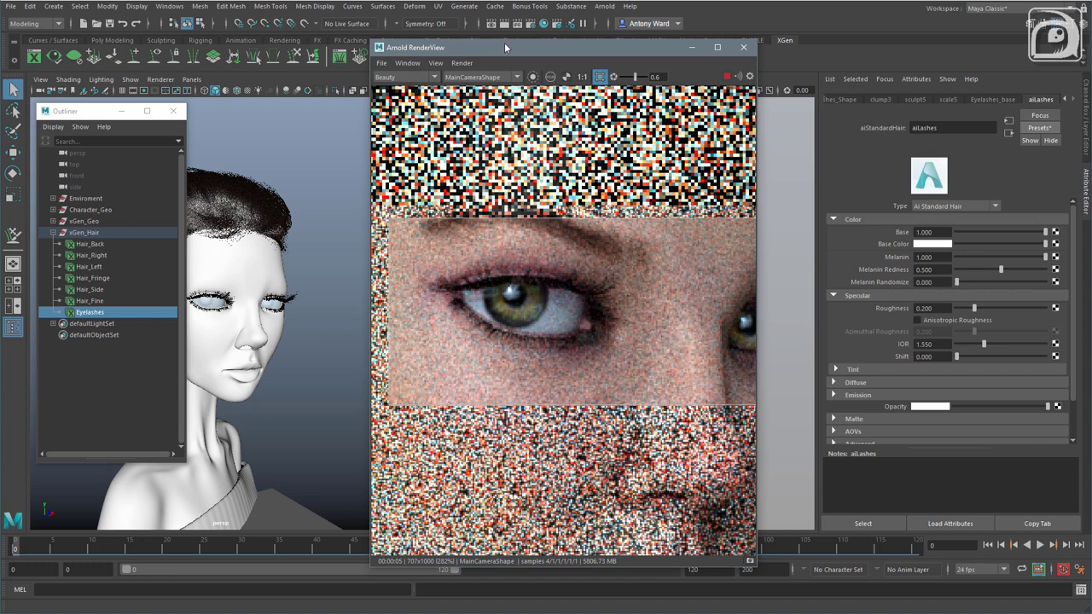
Set Arnold Camera (AA) samples to 6 in Render Settings
click(541, 24)
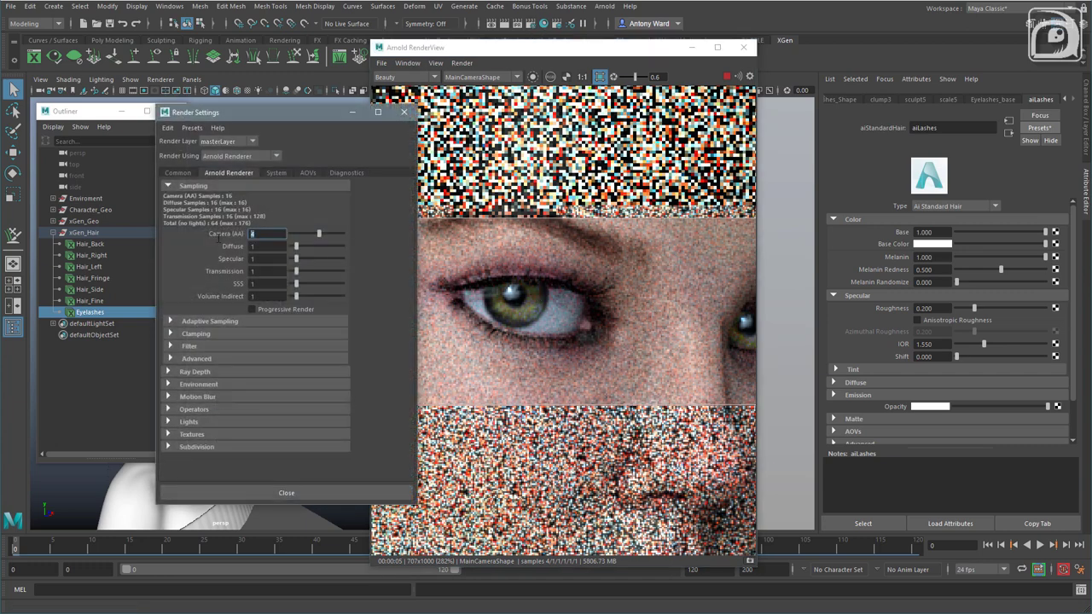
text(6)
key(Return)
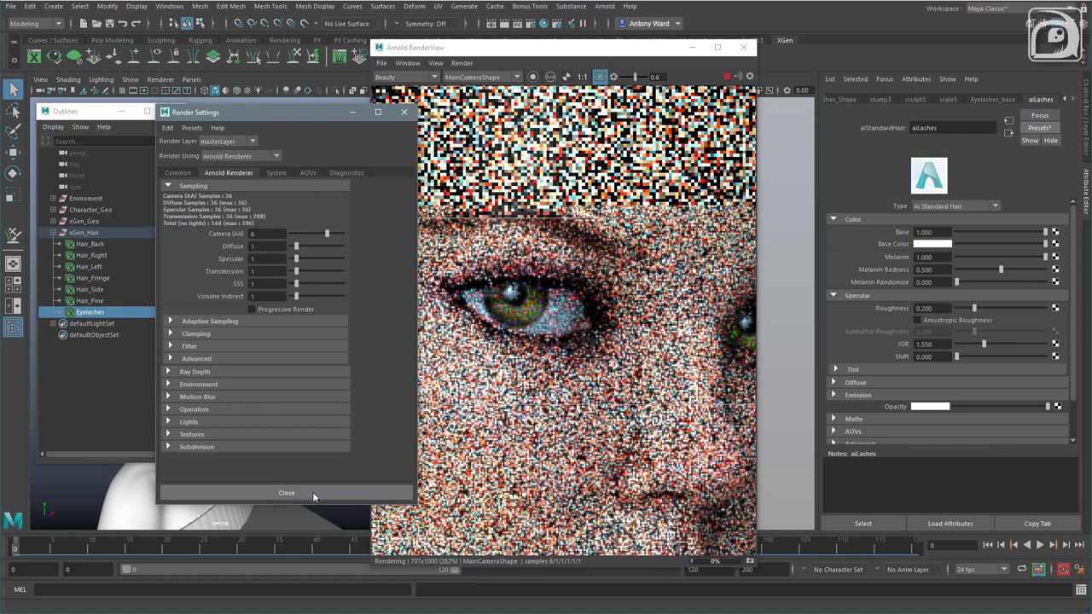
click(312, 492)
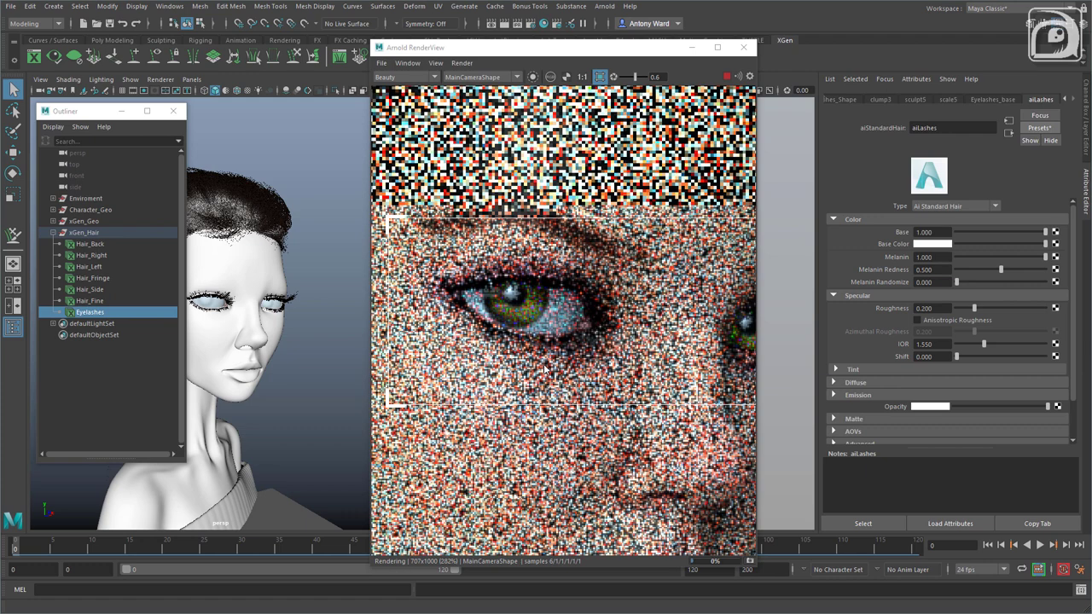
Narrow the render region to a tighter crop around one eye
scroll(545, 368, down, 1)
scroll(608, 365, down, 2)
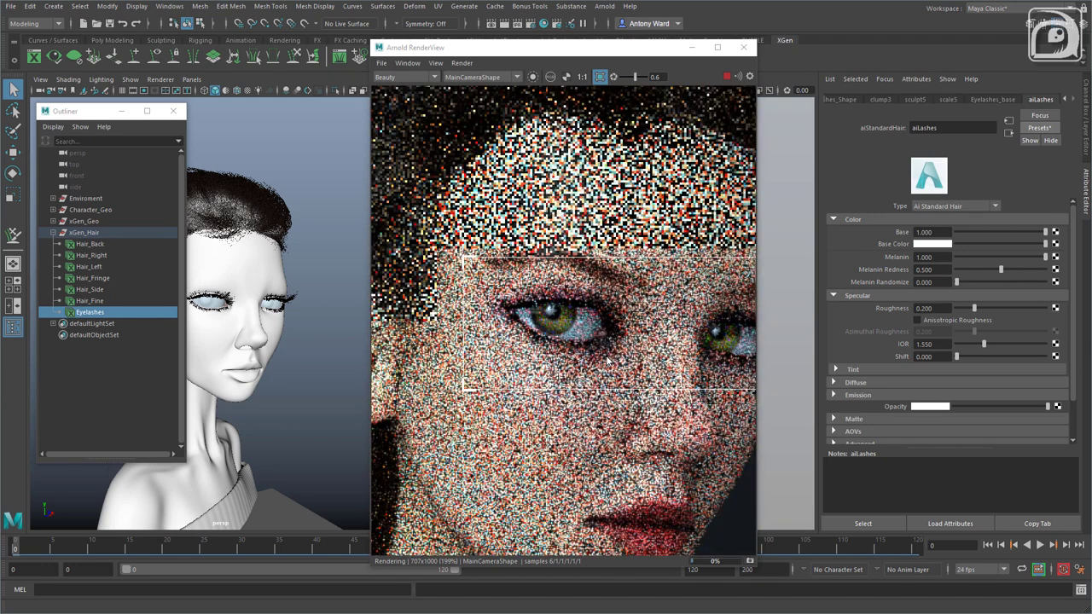
middle_drag(608, 365, 537, 362)
scroll(535, 360, down, 3)
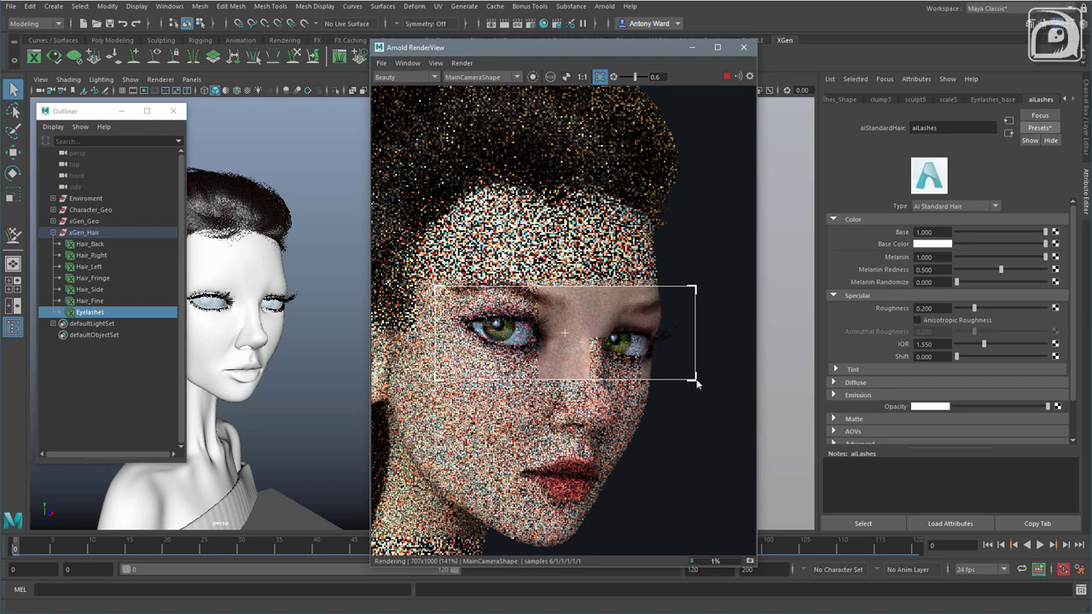
drag(695, 380, 657, 380)
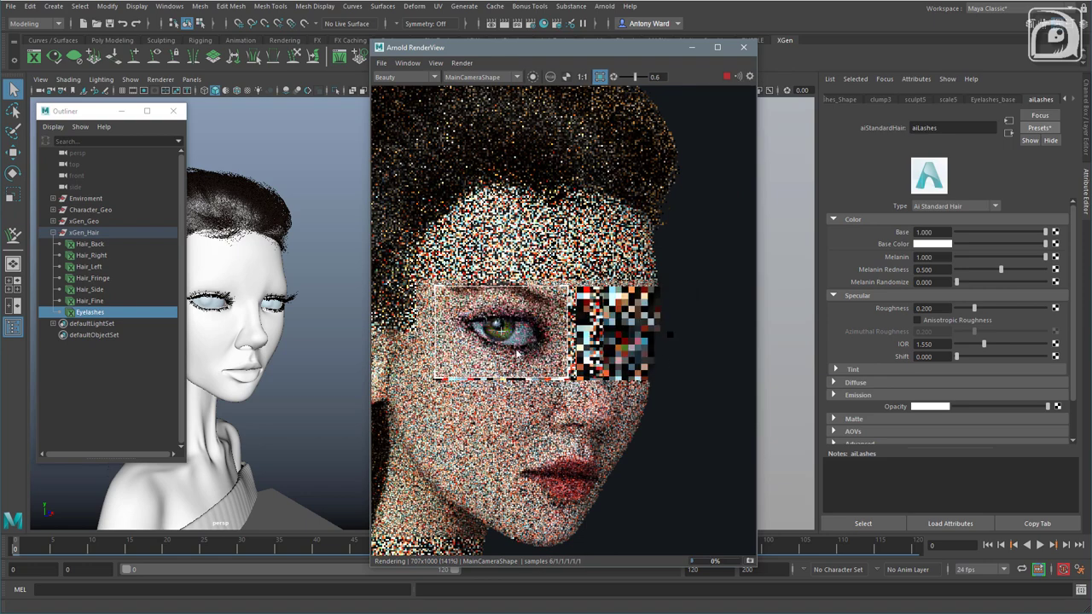
scroll(492, 340, up, 9)
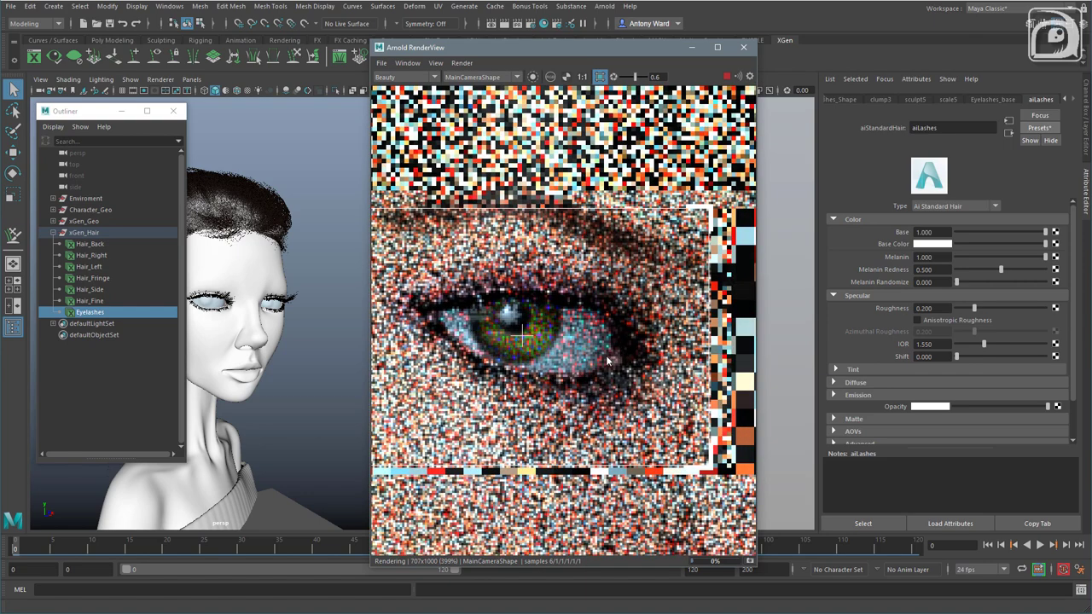
middle_drag(606, 358, 611, 355)
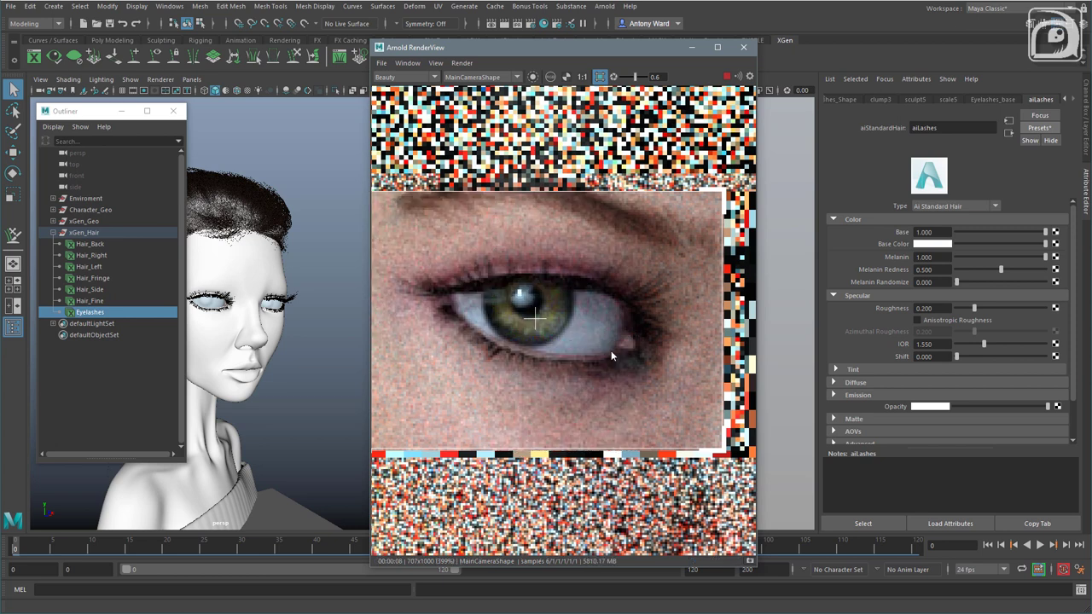
Switch the RenderView test resolution to 100% and zoom in on the eye
click(409, 63)
mouse_move(432, 61)
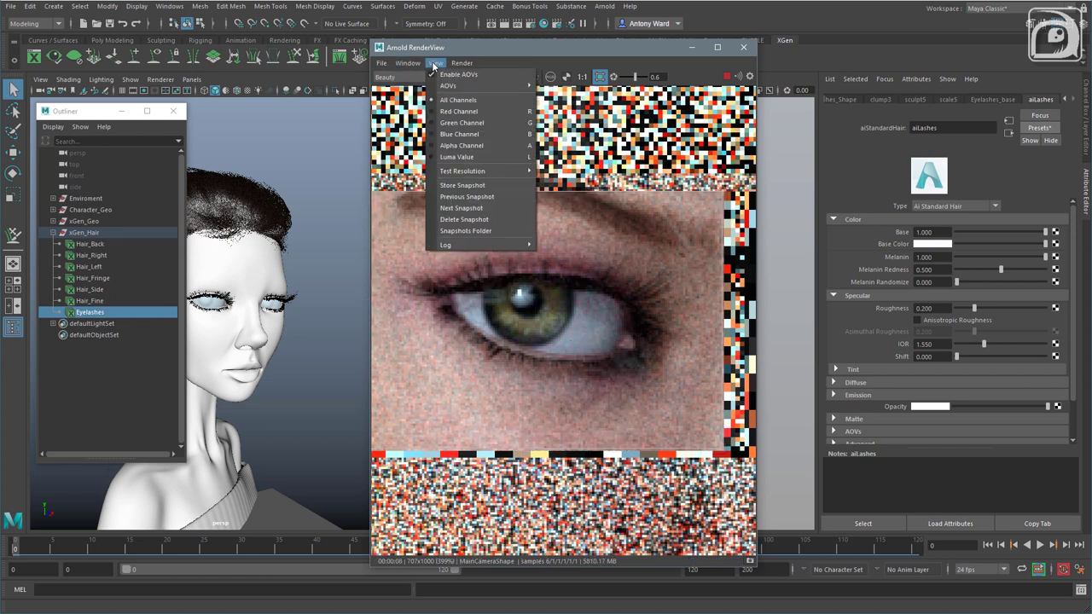
mouse_move(461, 172)
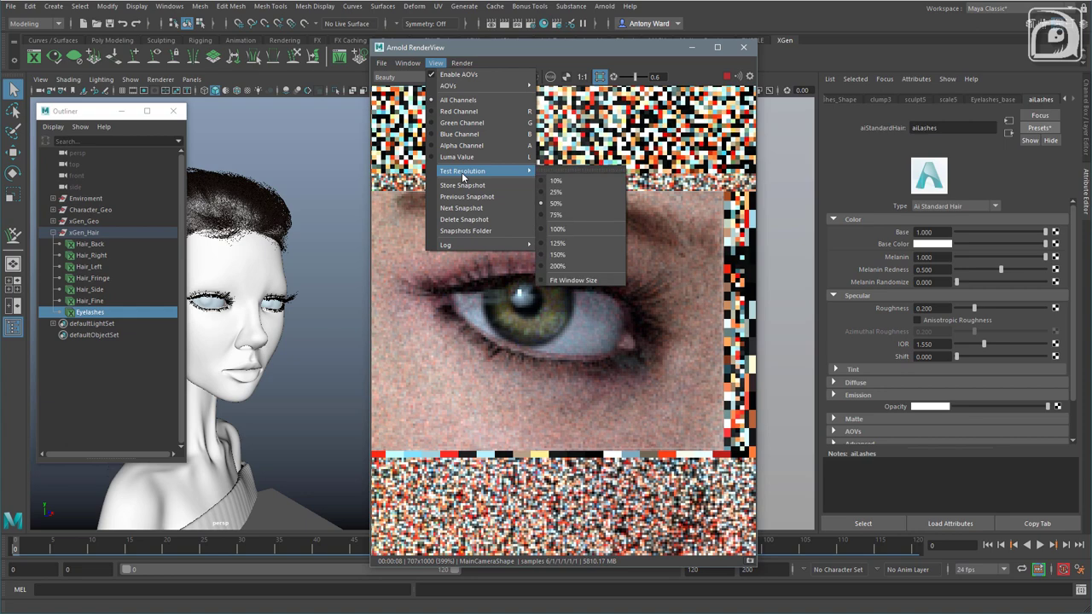
click(574, 228)
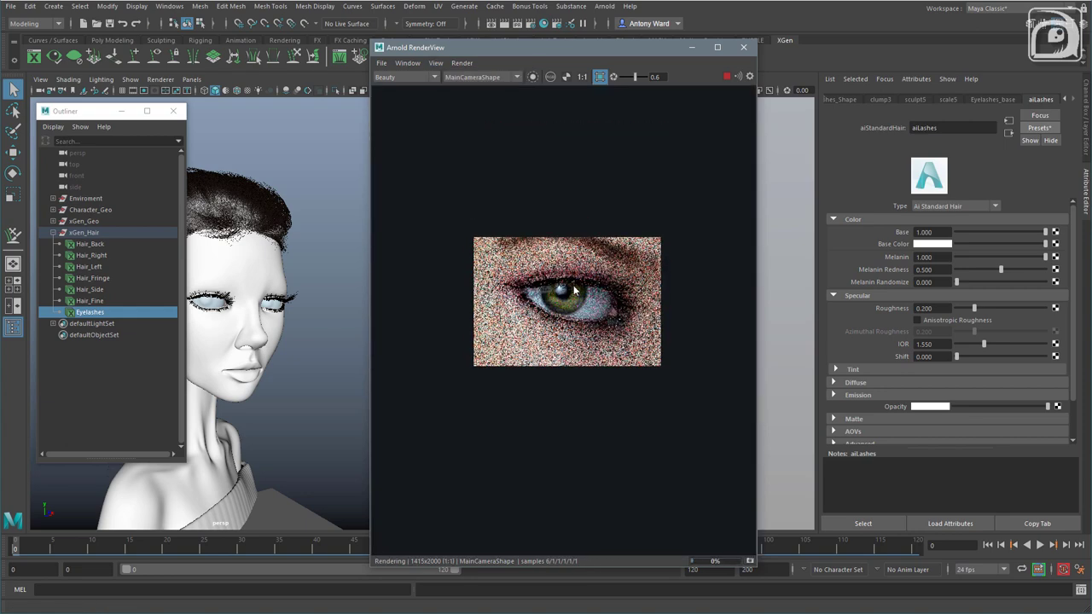
scroll(577, 289, up, 2)
scroll(576, 290, up, 1)
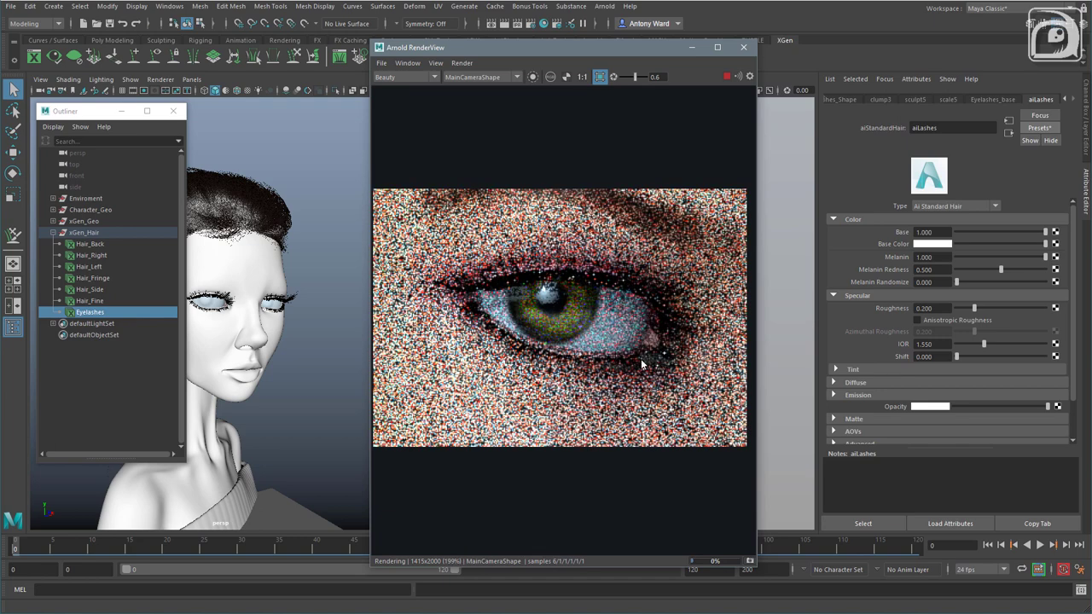
scroll(642, 364, down, 1)
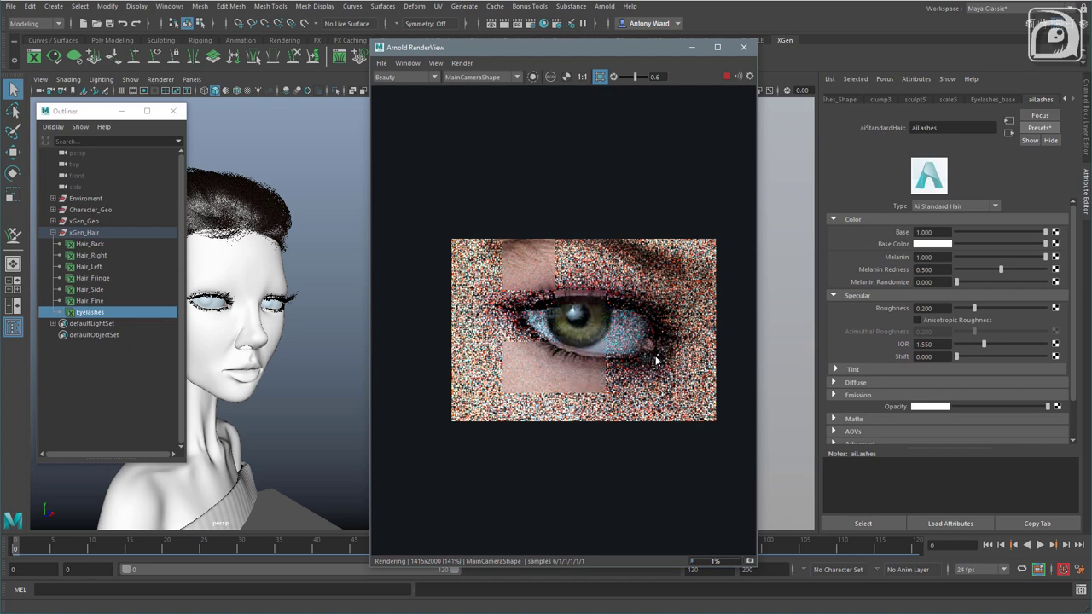
scroll(655, 362, up, 1)
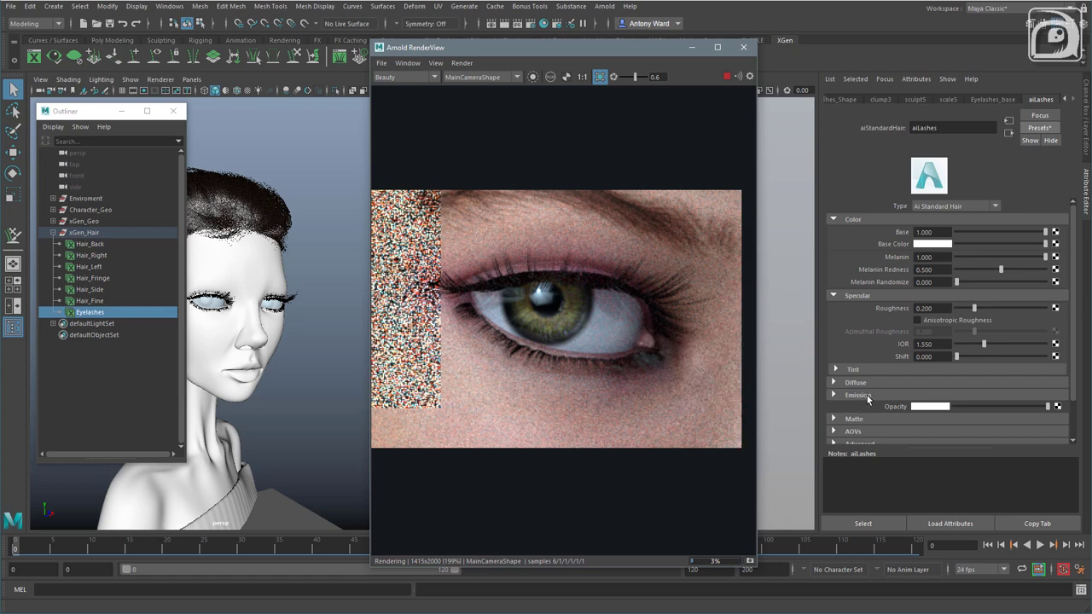
Connect an aiRampRgb node to the aiLashes Opacity, with Use Implicit UVs set to curves_only
click(1058, 406)
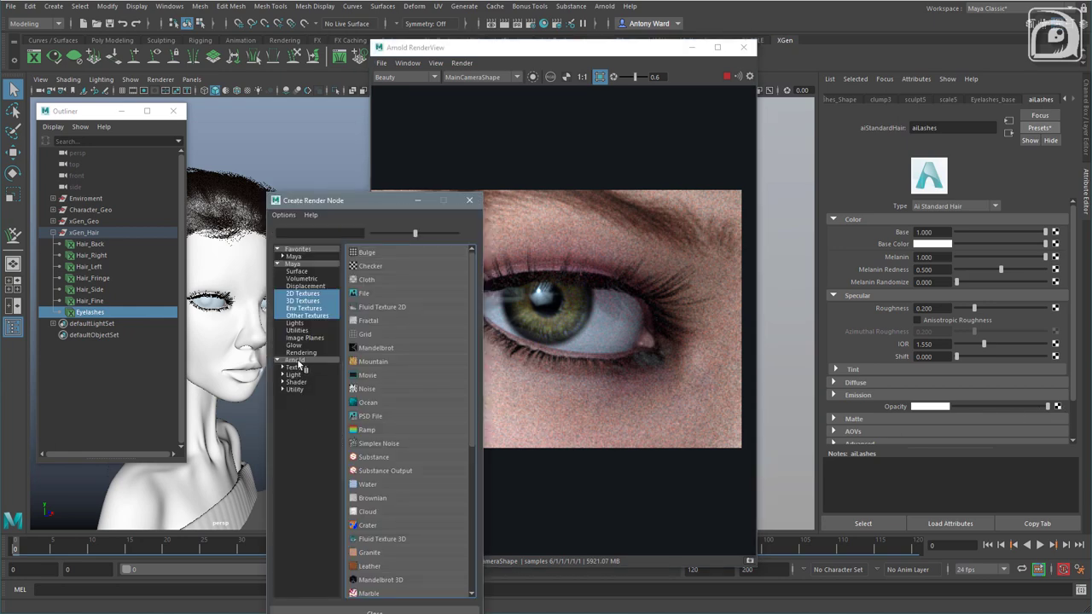
click(303, 392)
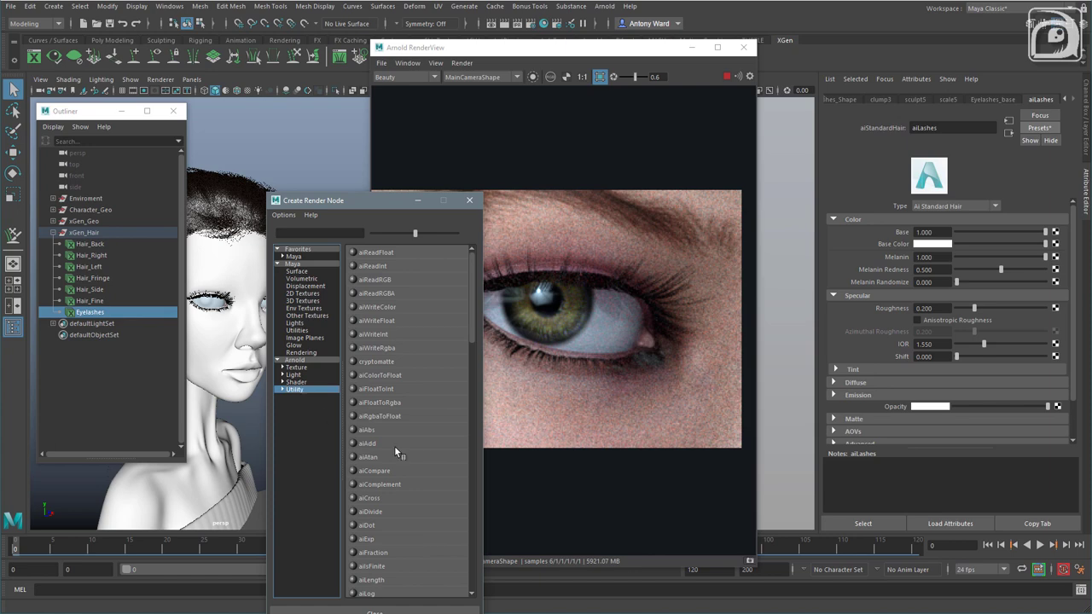
scroll(414, 439, down, 3)
scroll(414, 442, down, 4)
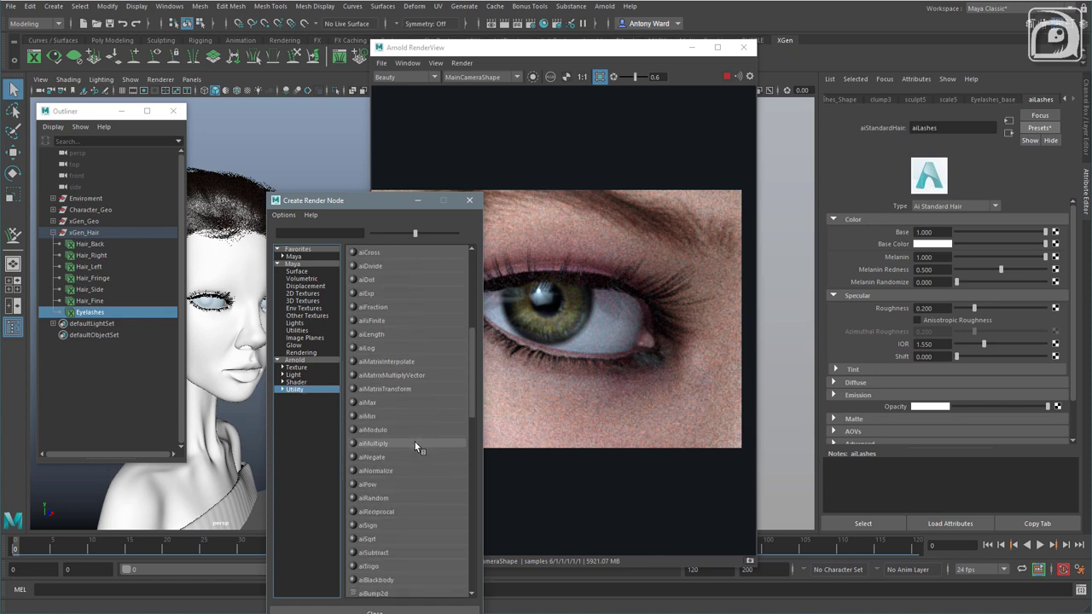
scroll(414, 442, down, 5)
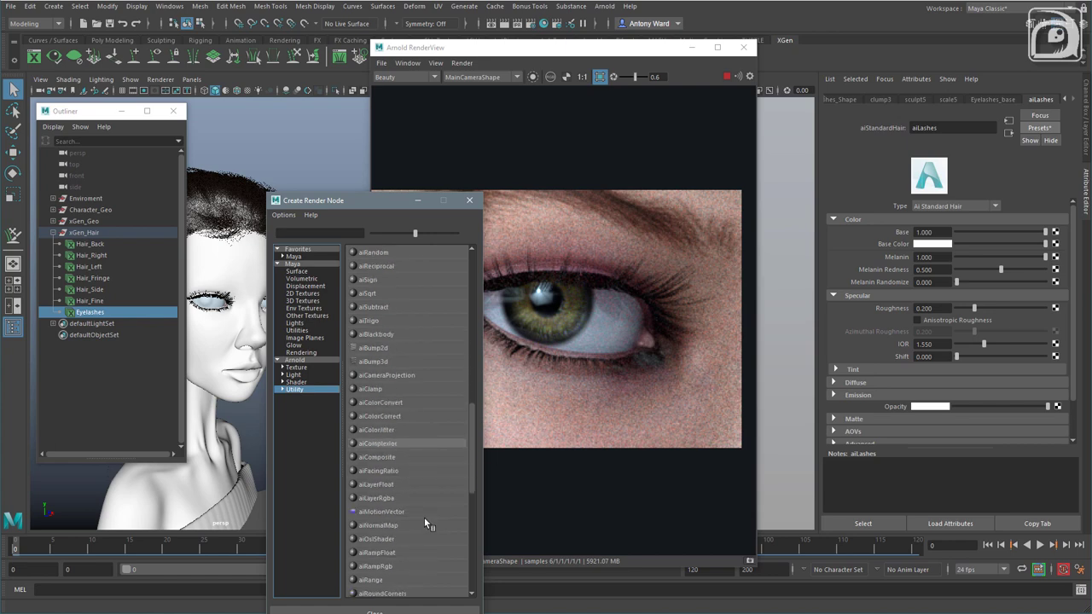
click(380, 567)
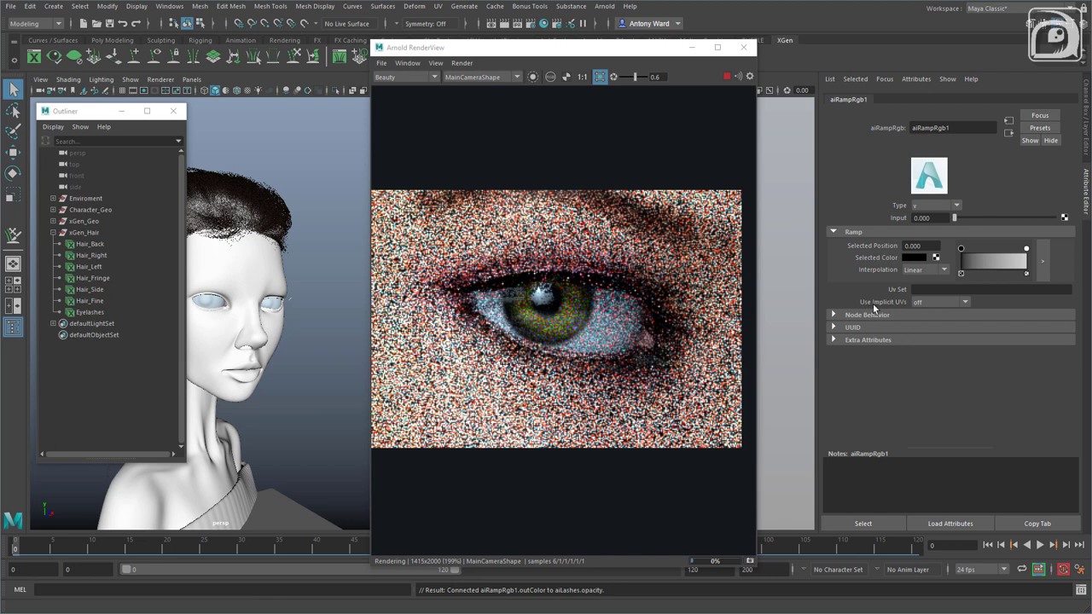
click(935, 303)
click(942, 339)
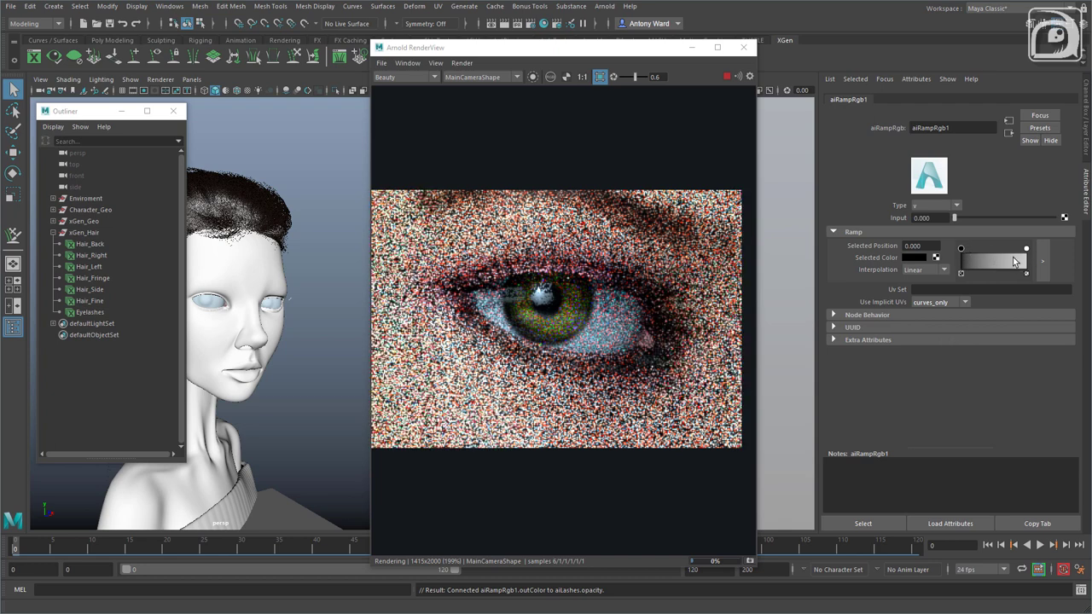
Redraw the render region around the eye and set the ramp's black stop position to 0.5
click(599, 78)
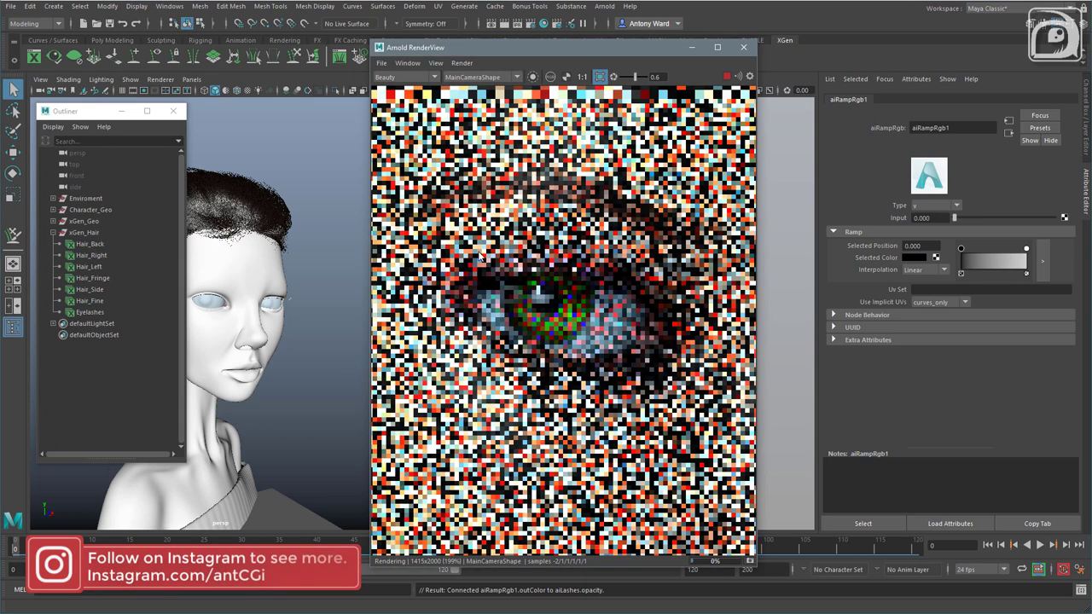
drag(436, 228, 587, 371)
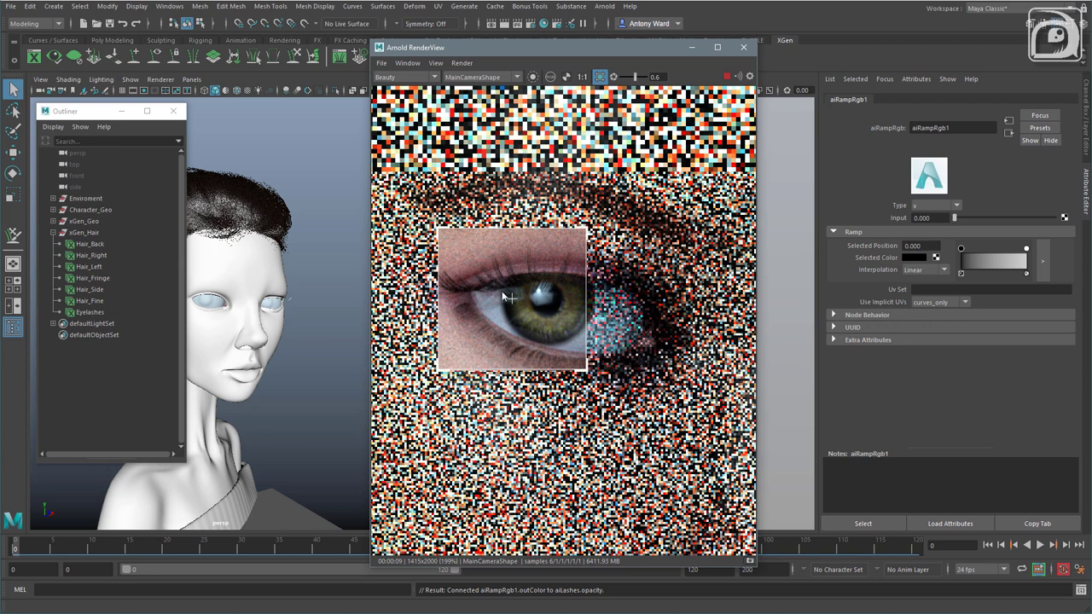
click(964, 250)
drag(963, 249, 990, 248)
double_click(909, 245)
text(0.5)
key(Return)
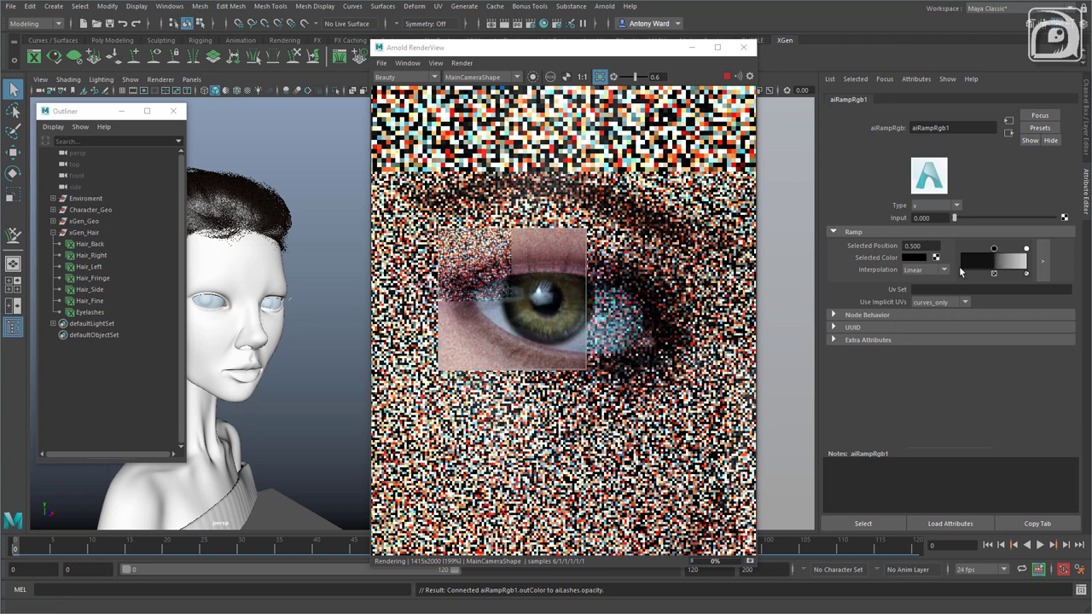
Set the lash opacity ramp's interpolation to Smooth
click(925, 272)
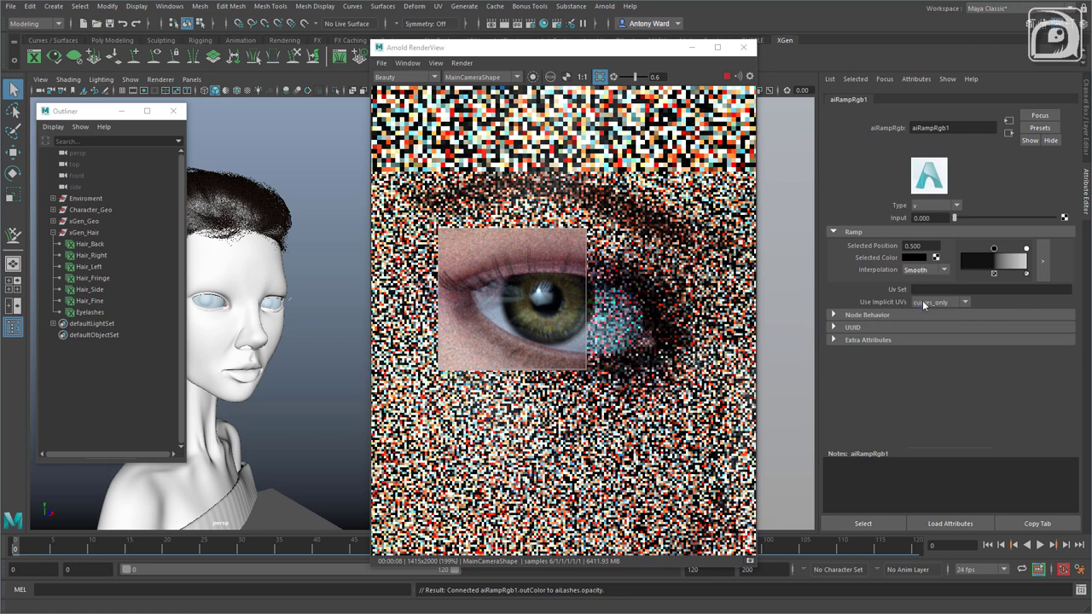
click(1025, 249)
click(921, 271)
click(913, 305)
Move the white stop to about 0.46 and darken its colour to V 0.24 grey
mouse_move(1027, 249)
mouse_down()
mouse_move(958, 250)
mouse_move(1029, 247)
mouse_up()
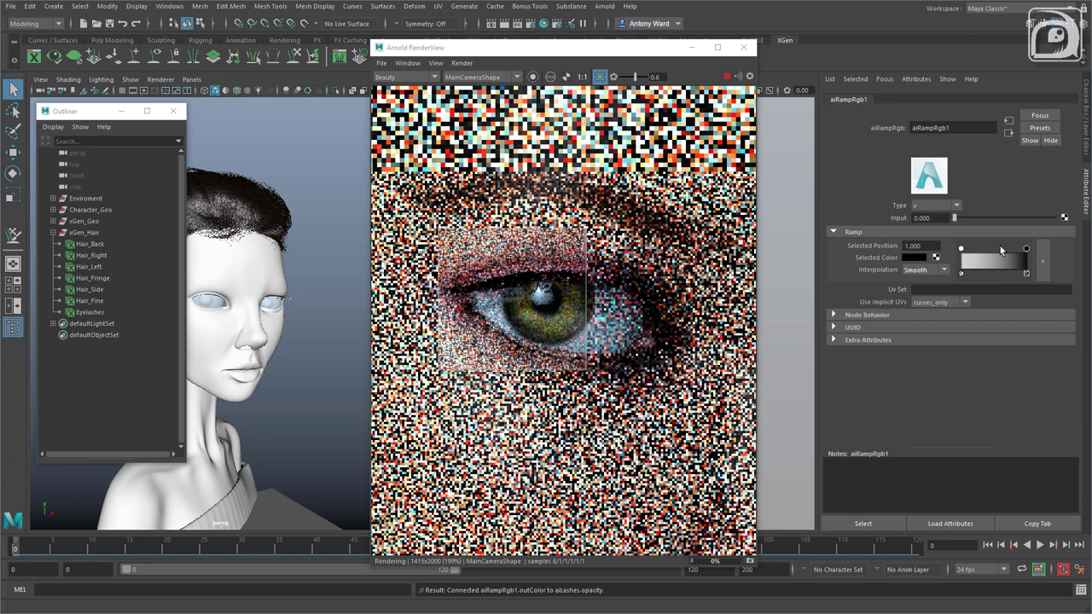
drag(962, 249, 991, 248)
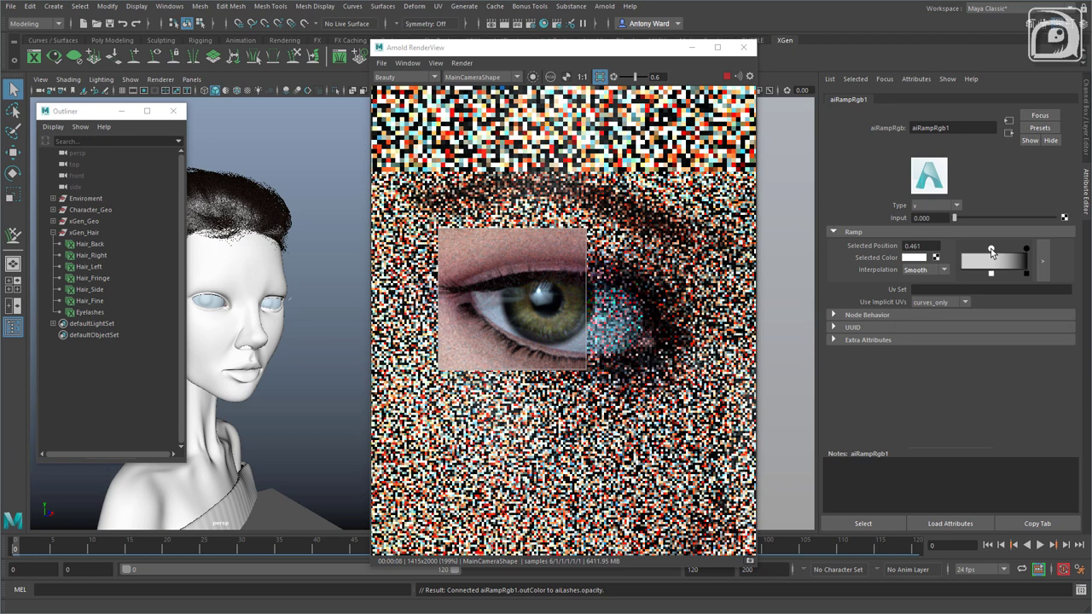
click(917, 258)
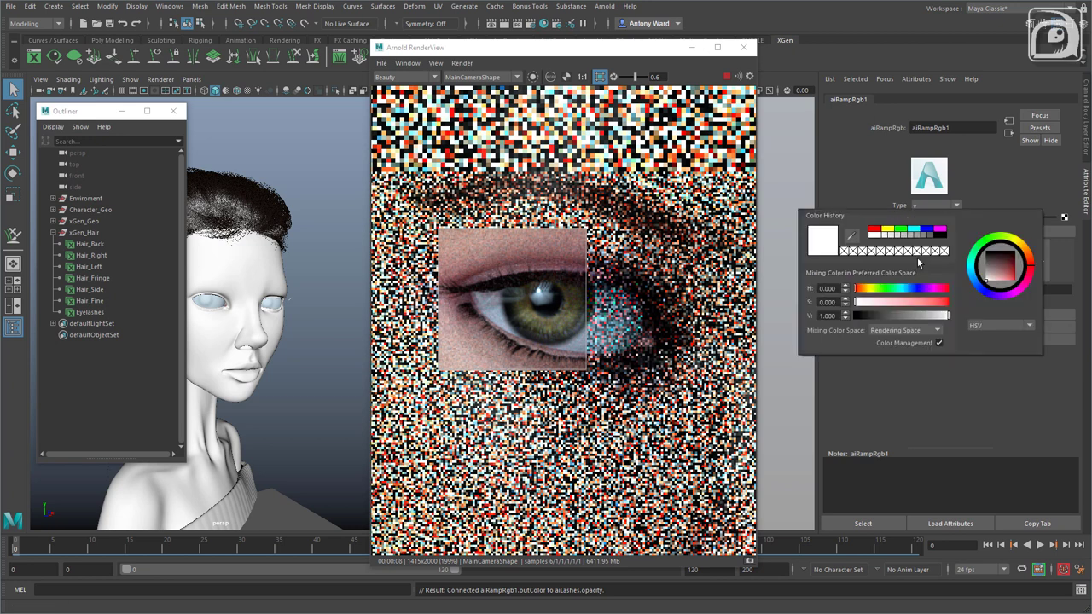
click(910, 316)
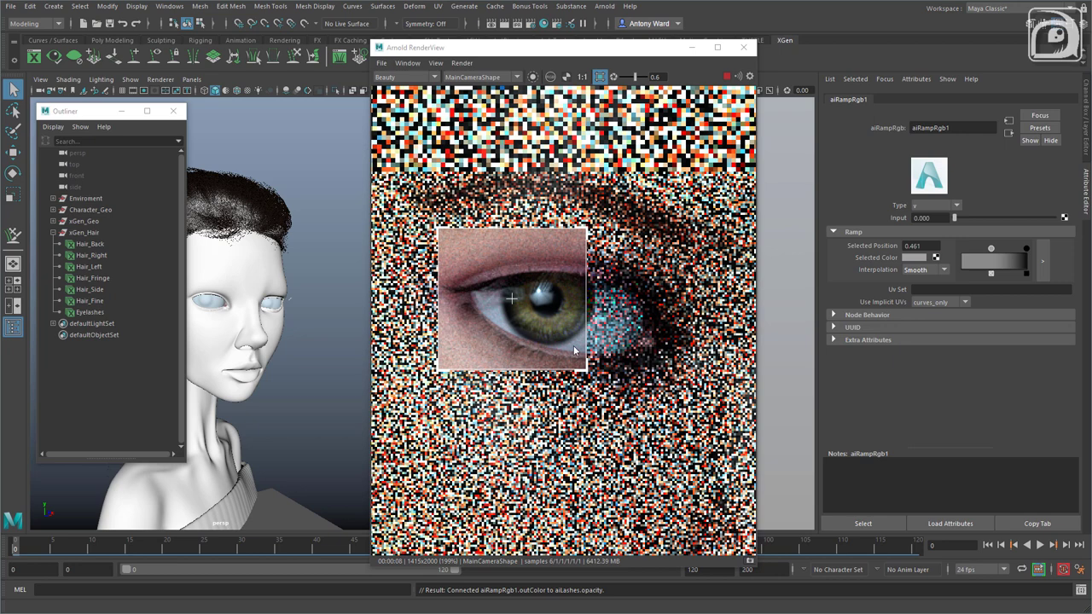
Draw and enlarge a render region around the eye, zooming in to check the softened lashes
drag(477, 262, 670, 392)
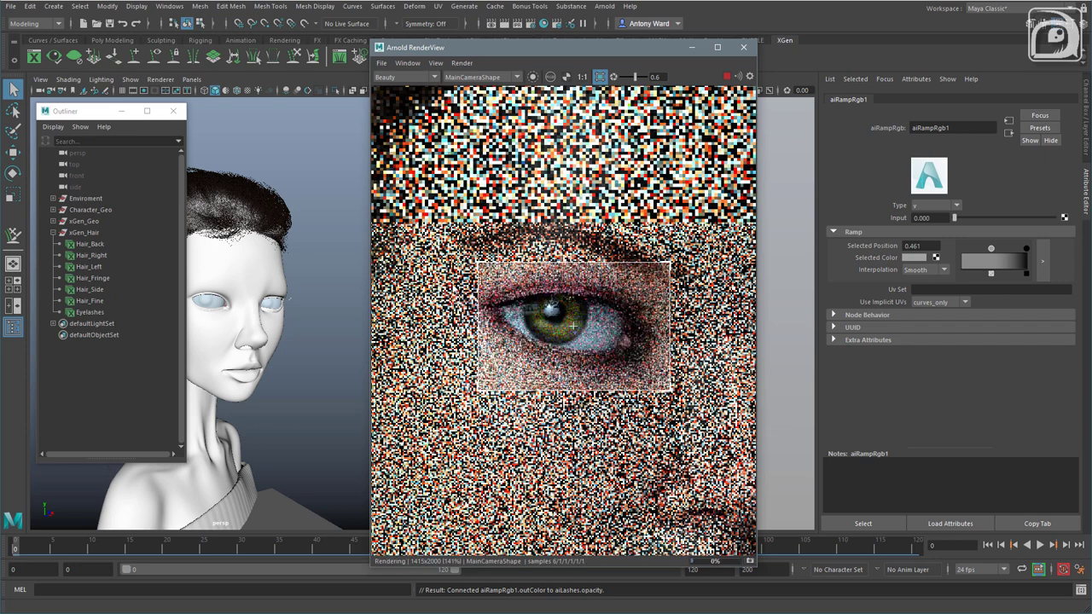
drag(478, 264, 464, 254)
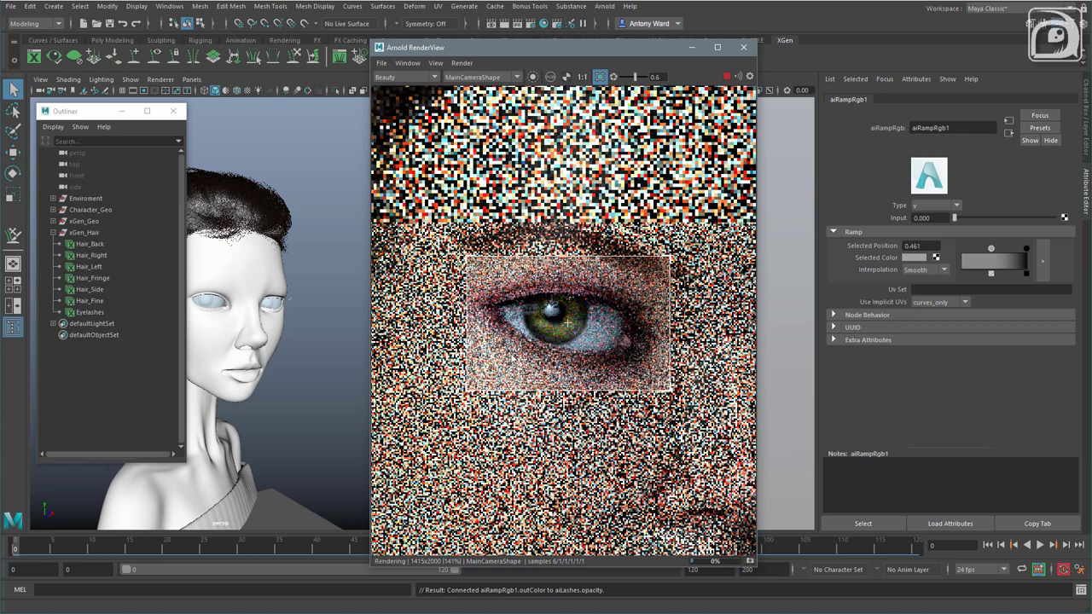
scroll(568, 367, up, 2)
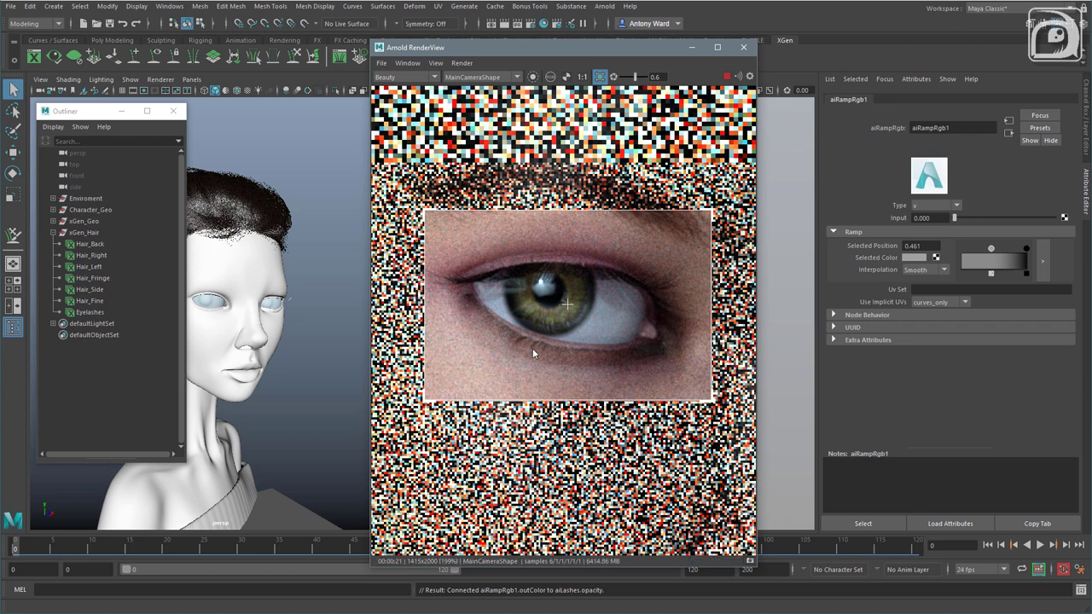
scroll(630, 360, down, 6)
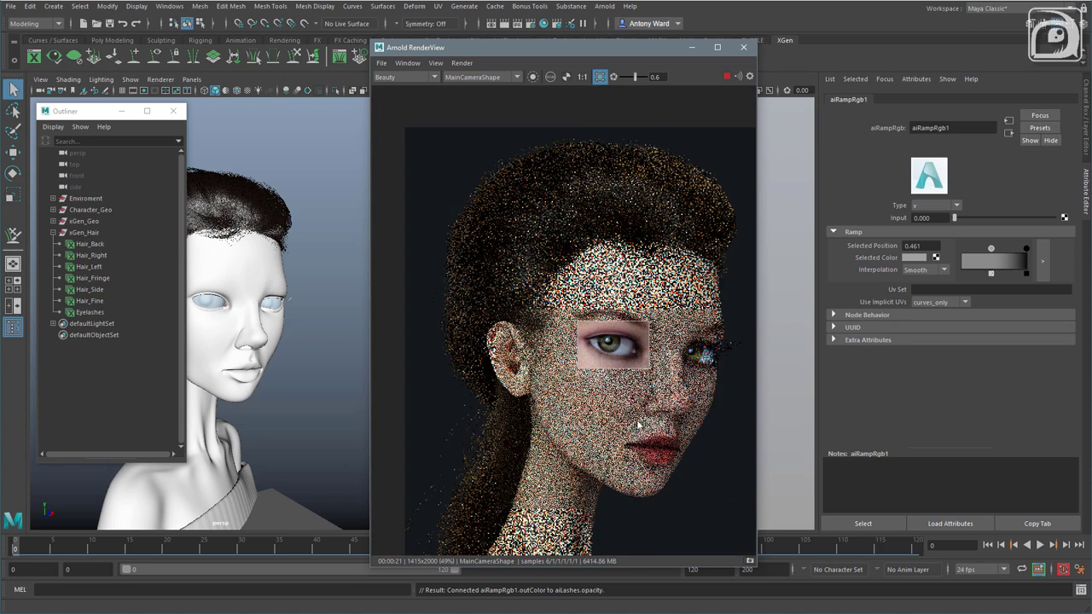
scroll(640, 424, down, 2)
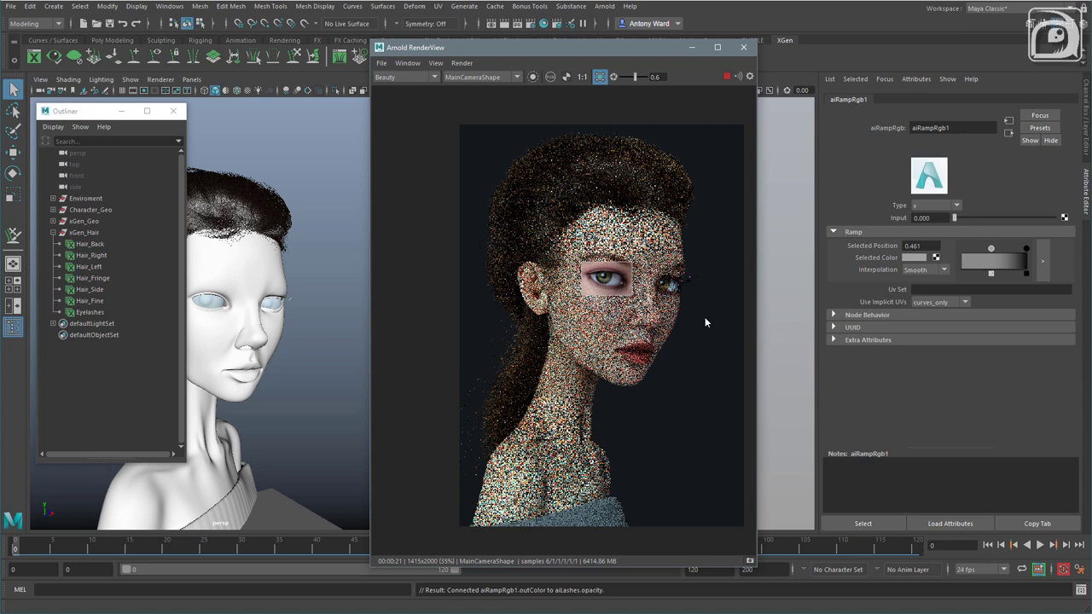
Stop the render and close the Arnold RenderView window
click(725, 77)
drag(604, 52, 715, 53)
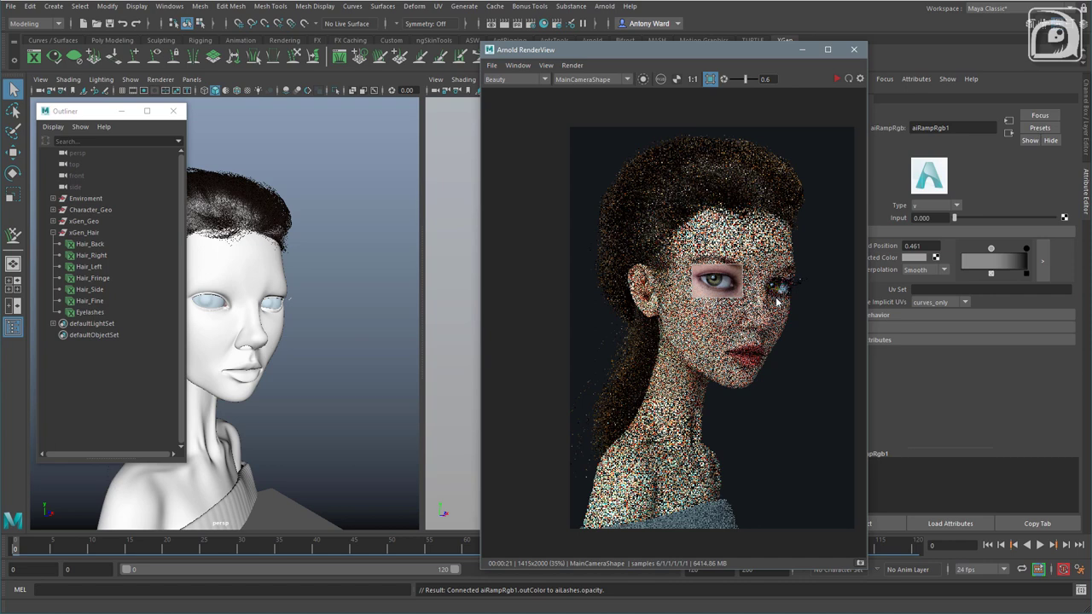
click(853, 49)
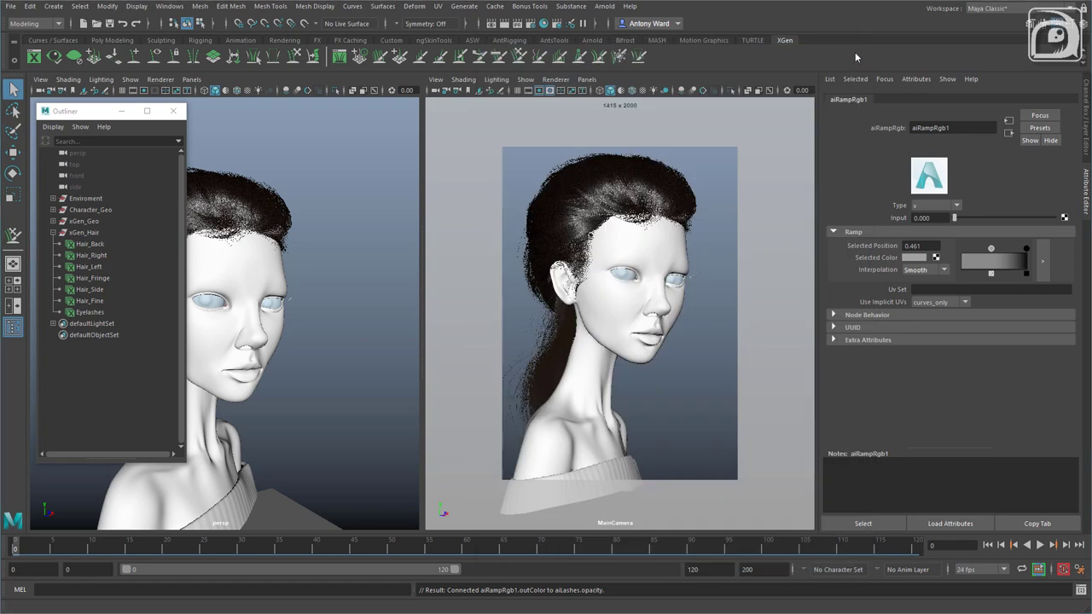
Orbit the perspective view onto the face and select the TorsoShape head mesh
mouse_move(272, 391)
alt+mouse_down()
mouse_move(329, 361)
mouse_move(285, 390)
alt+mouse_up()
alt+right_drag(284, 390, 293, 371)
alt+middle_drag(306, 380, 341, 361)
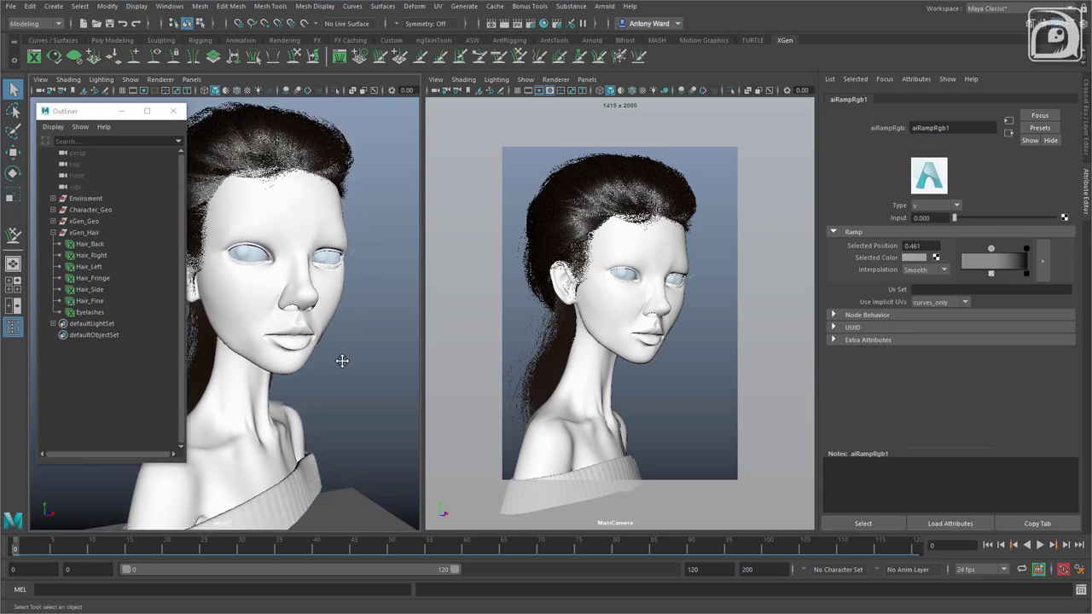
click(333, 294)
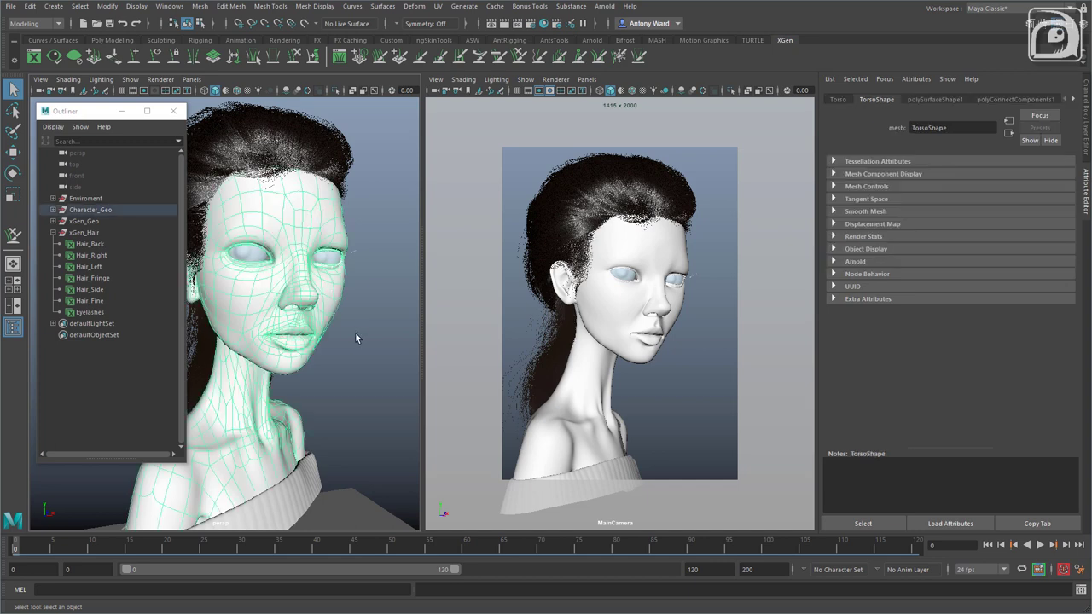
alt+drag(353, 333, 363, 338)
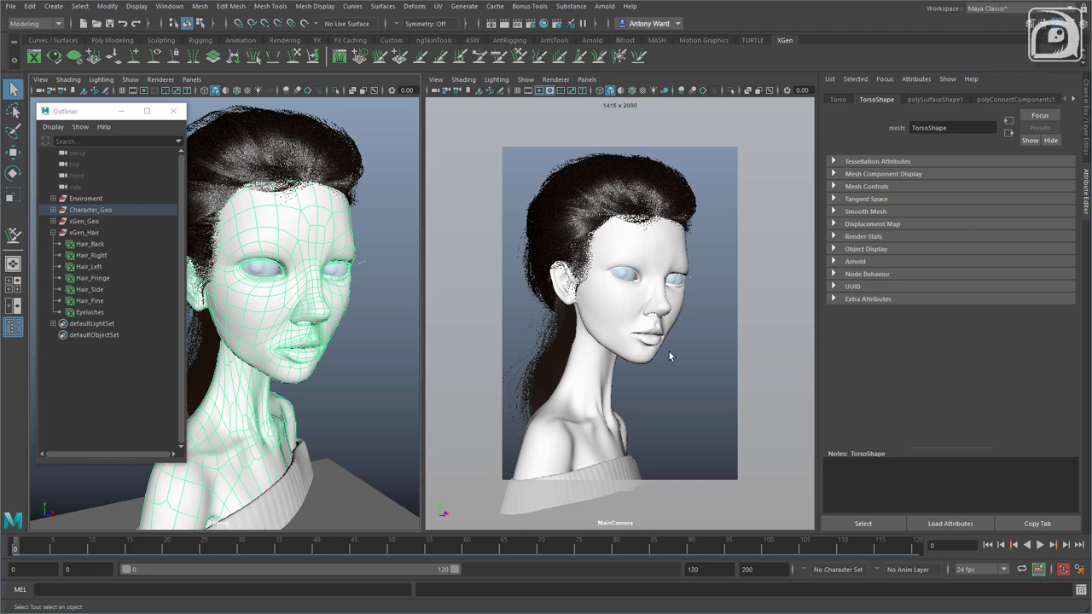
Isolate the head mesh in the left viewport and zoom in on it
alt+middle_drag(299, 271, 301, 266)
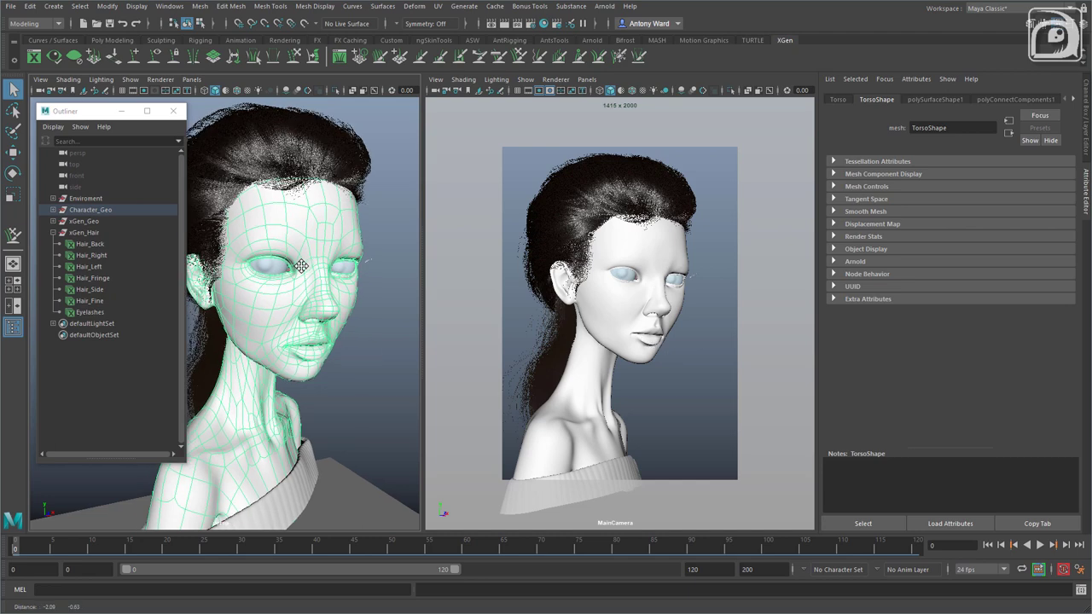
click(130, 79)
mouse_move(162, 100)
click(260, 111)
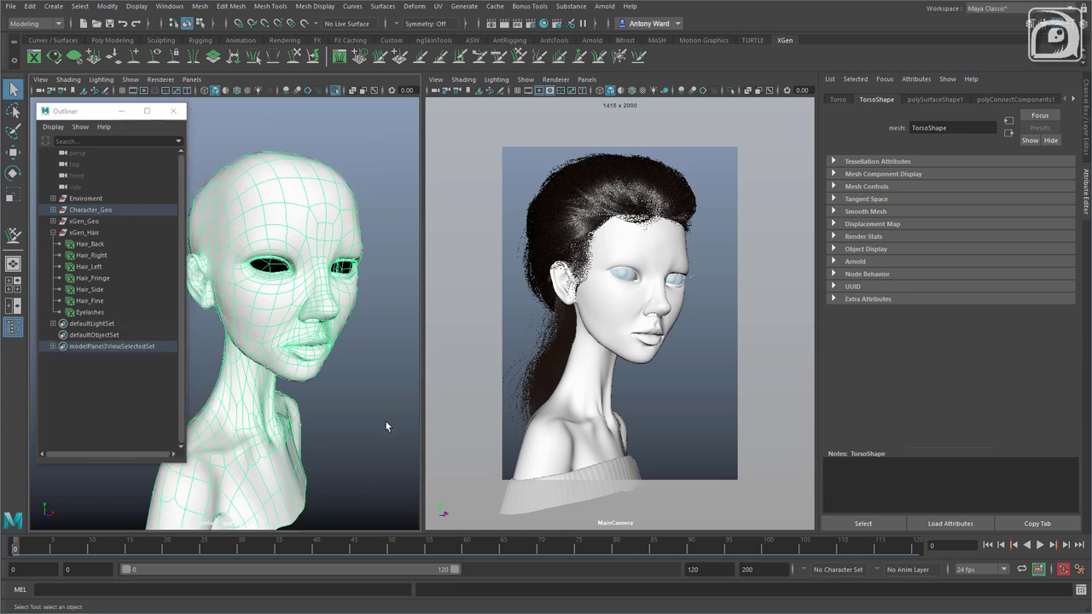
alt+drag(386, 419, 324, 332)
alt+right_drag(324, 333, 329, 347)
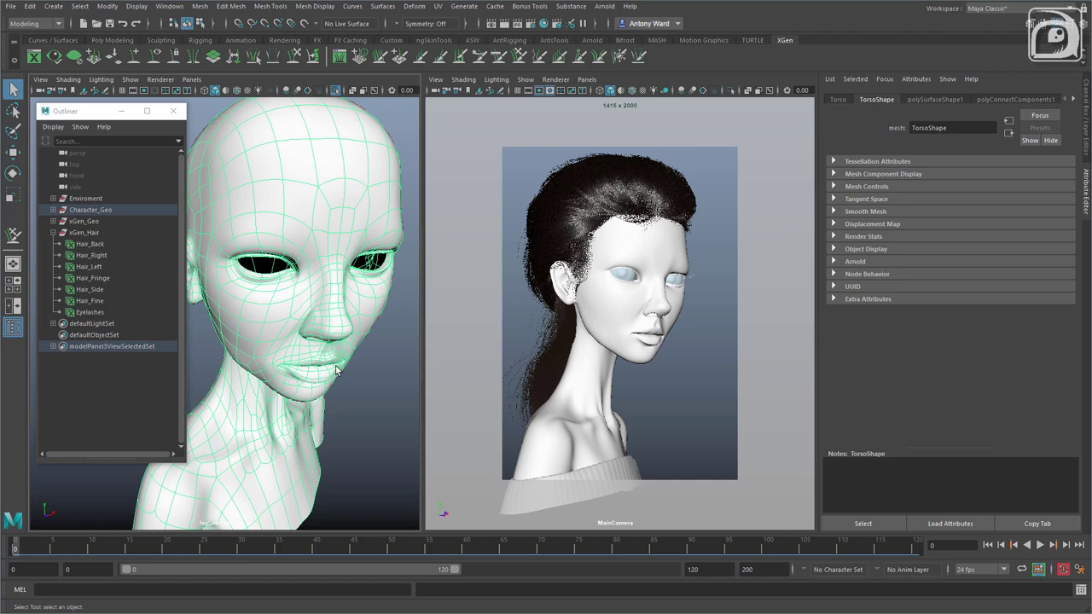
Switch to face selection, pick a face on the lips and grow the selection across them
right_drag(312, 290, 312, 304)
alt+right_drag(312, 304, 370, 361)
alt+drag(370, 361, 316, 353)
click(291, 291)
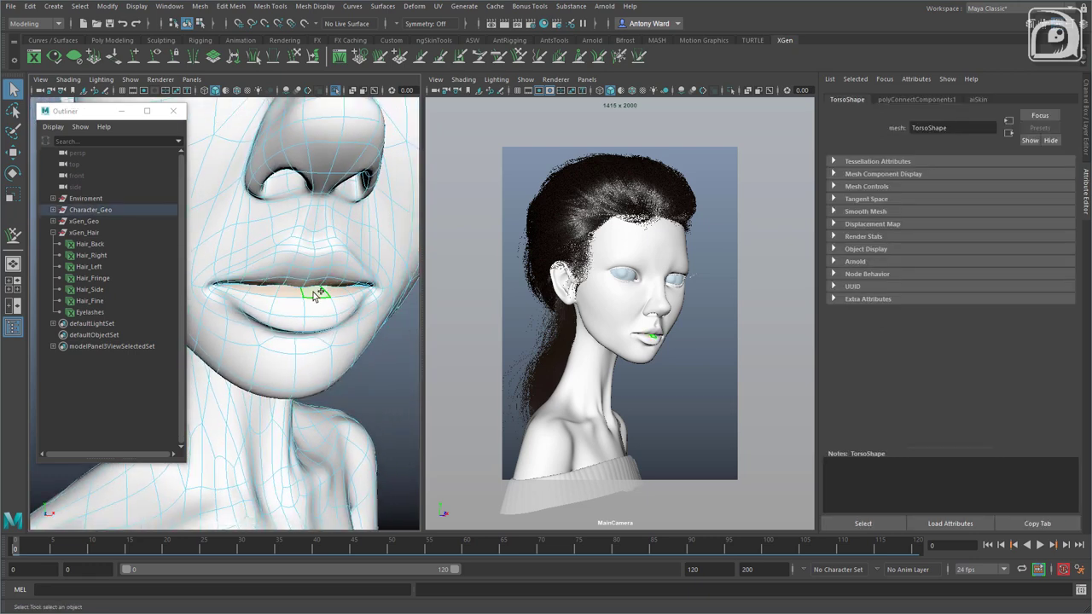
alt+middle_drag(317, 293, 298, 209)
alt+right_drag(297, 210, 339, 376)
alt+drag(338, 376, 330, 353)
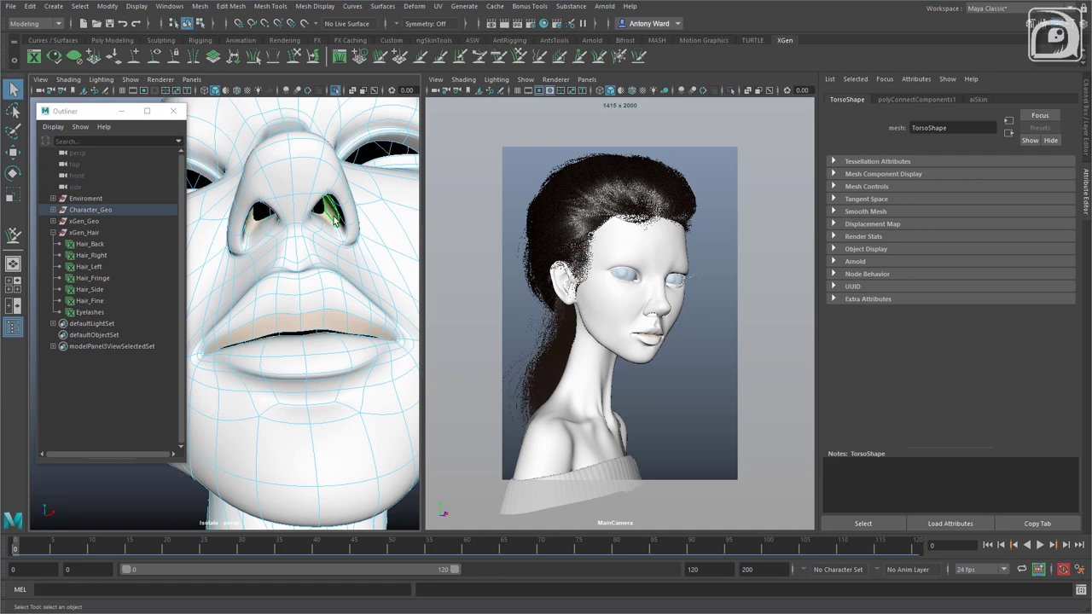
alt+drag(335, 219, 273, 380)
alt+right_drag(273, 380, 324, 361)
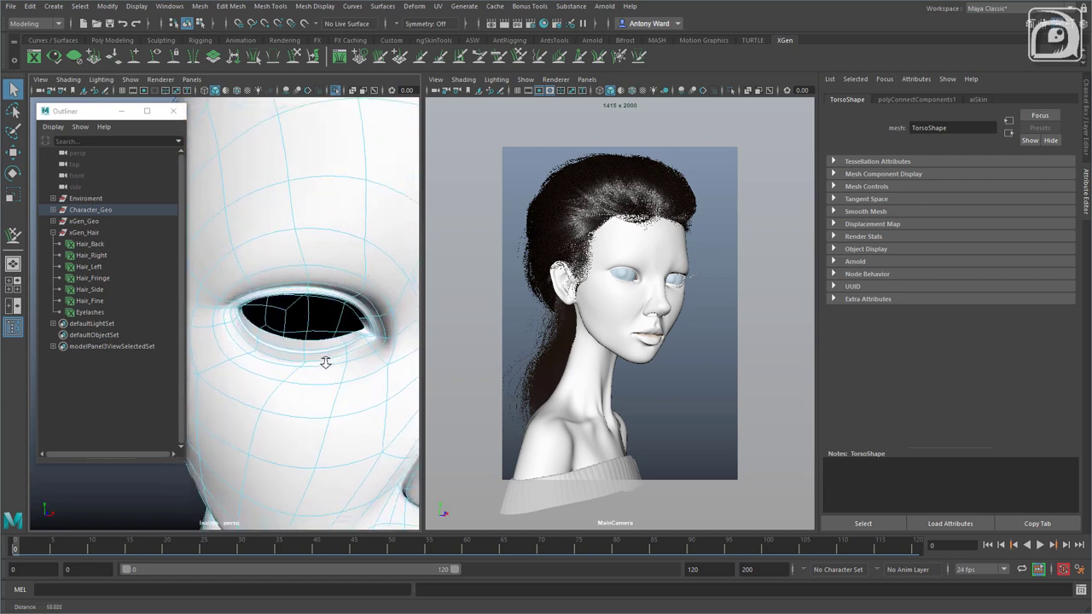
alt+drag(312, 352, 286, 375)
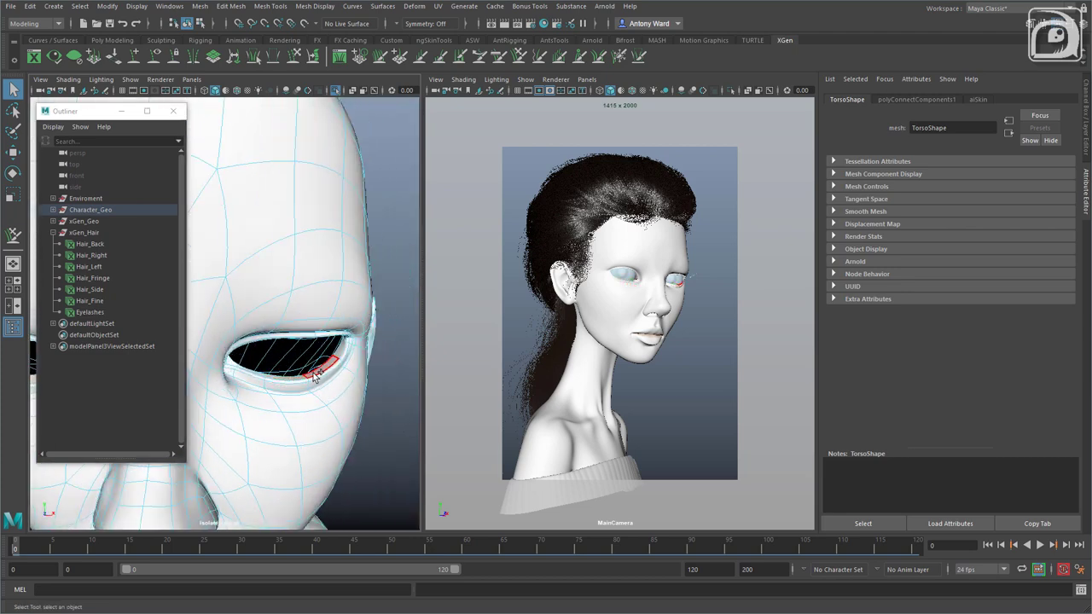
alt+drag(353, 385, 337, 361)
key(shift+period)
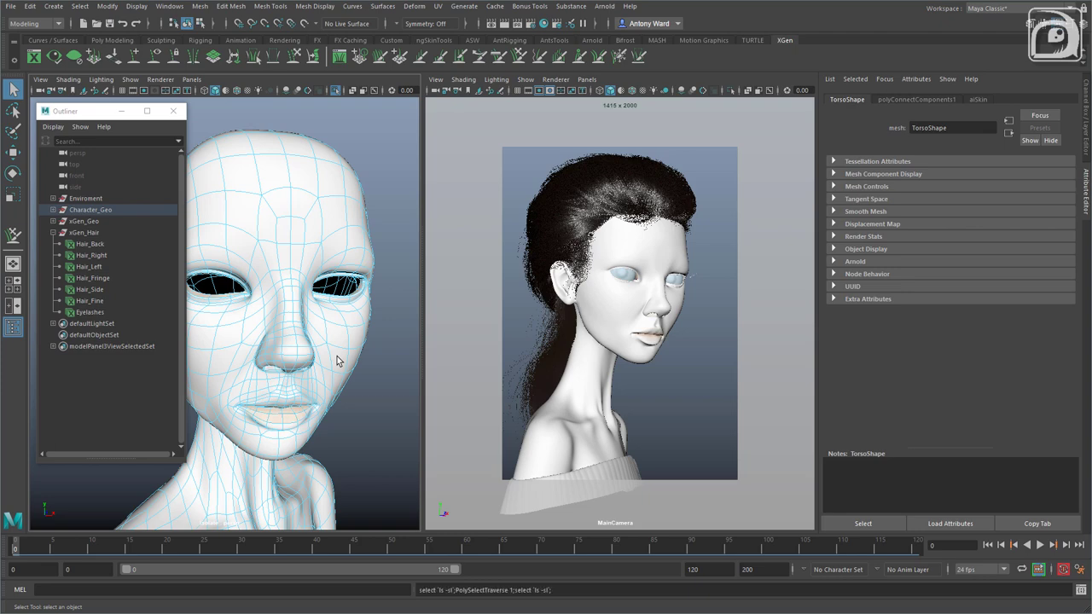
Select a face inside the left nostril from a low front view
mouse_move(333, 360)
alt+mouse_down()
mouse_move(329, 312)
mouse_move(315, 351)
alt+mouse_up()
alt+right_drag(316, 352, 375, 341)
alt+drag(305, 357, 292, 249)
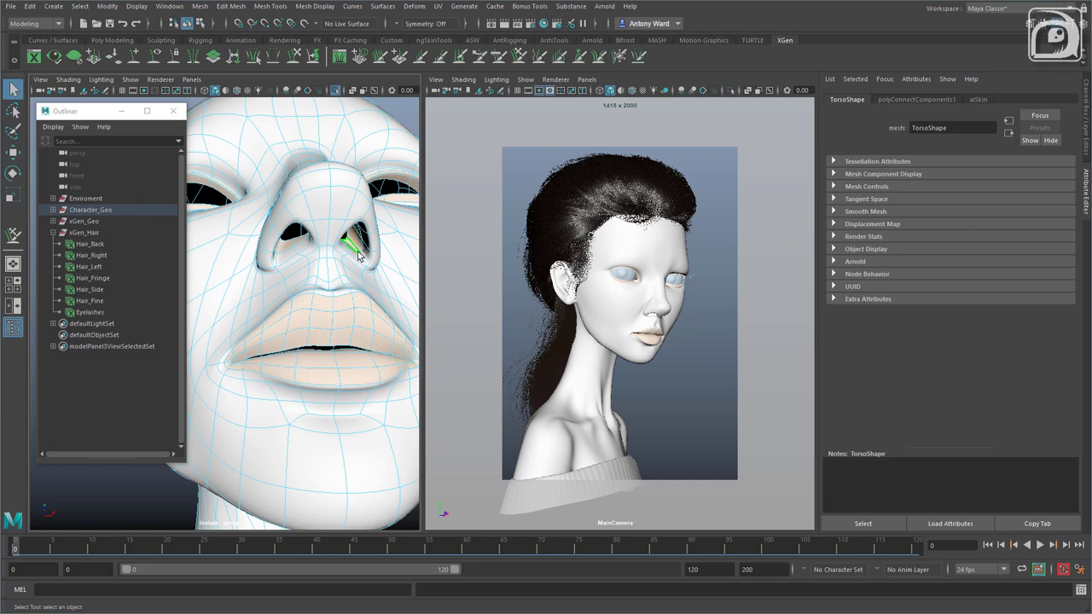
click(300, 246)
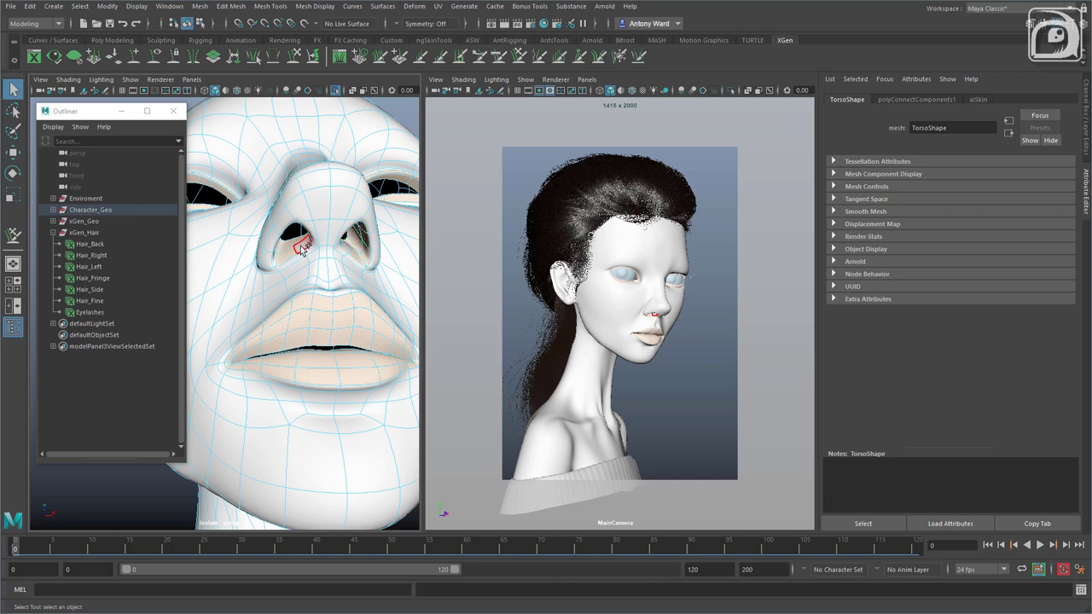
mouse_move(300, 246)
alt+mouse_down()
mouse_move(298, 304)
mouse_move(309, 330)
mouse_move(247, 243)
mouse_move(264, 227)
mouse_move(312, 249)
mouse_move(294, 238)
alt+mouse_up()
scroll(315, 334, down, 10)
scroll(341, 358, down, 3)
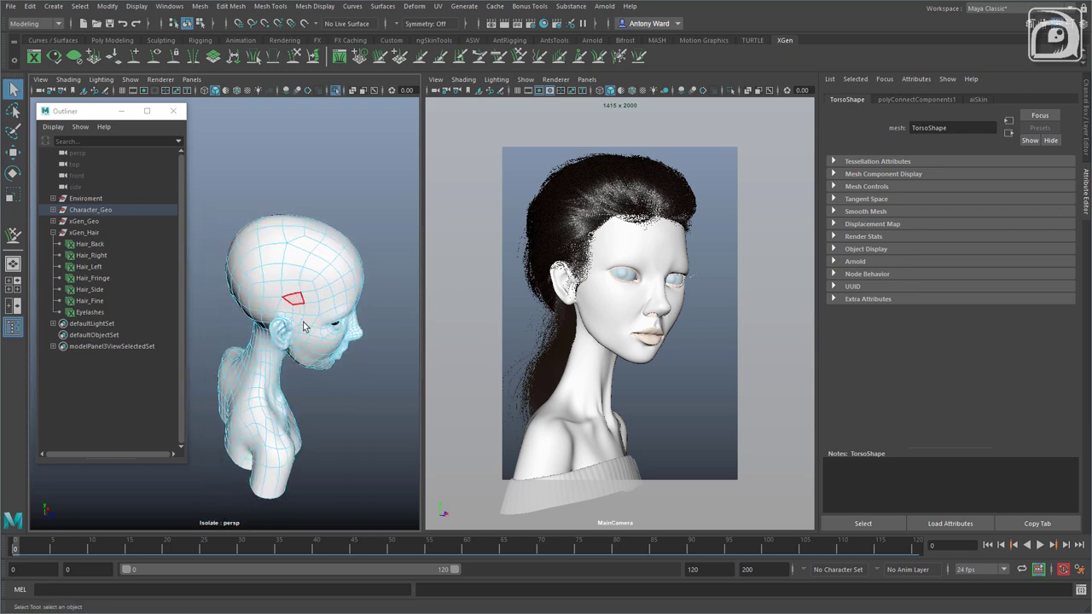
Marquee-select the character's head and bust from a frontal view
alt+drag(375, 335, 303, 348)
scroll(335, 397, down, 5)
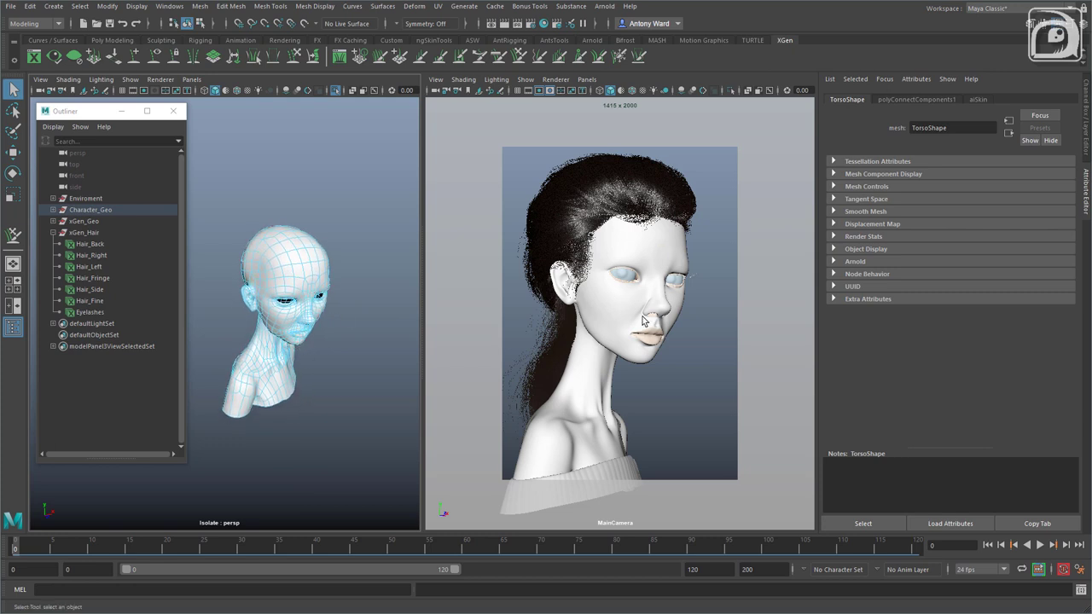
alt+drag(260, 300, 292, 300)
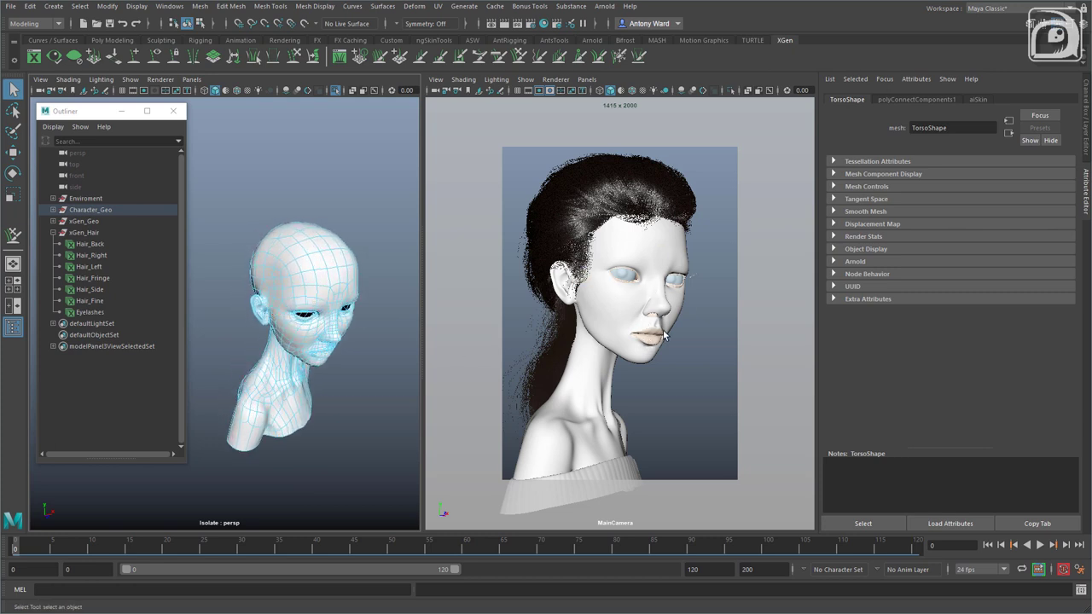
alt+drag(321, 322, 319, 312)
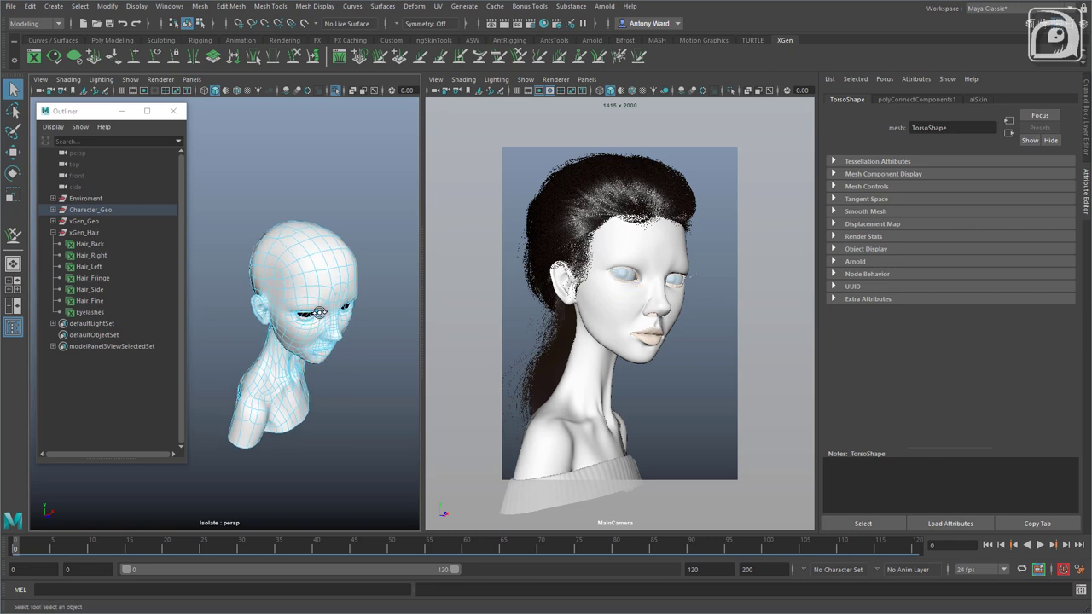
mouse_move(201, 179)
mouse_down()
mouse_move(268, 293)
mouse_move(390, 435)
mouse_move(373, 467)
mouse_up()
alt+drag(349, 393, 336, 380)
alt+right_drag(337, 379, 375, 400)
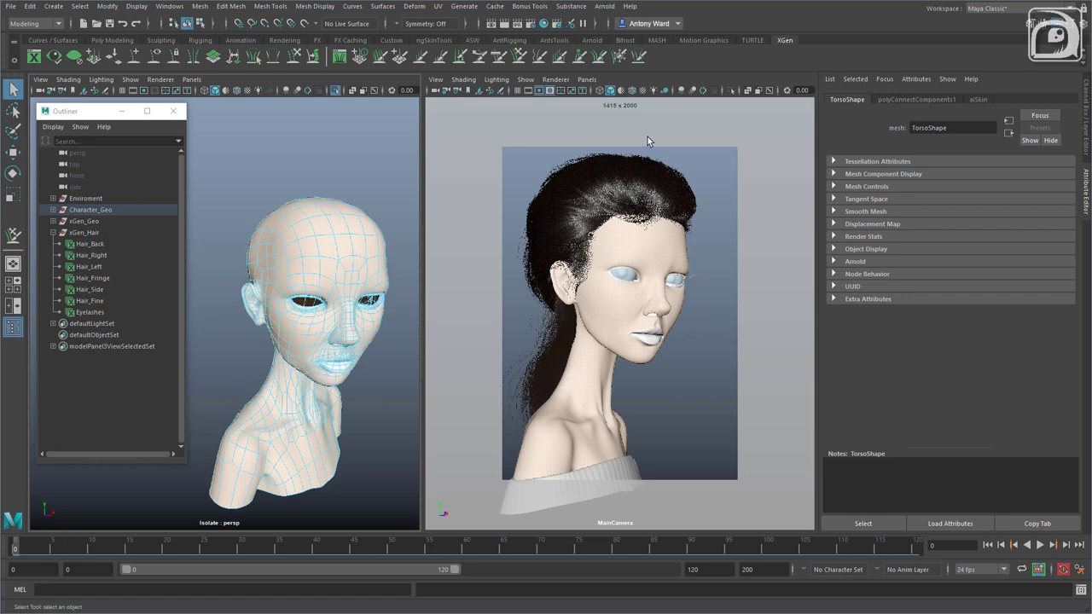
Create interactive groom splines named Peach_Fuzz with CV Count 4 and Length 1.0
key(space)
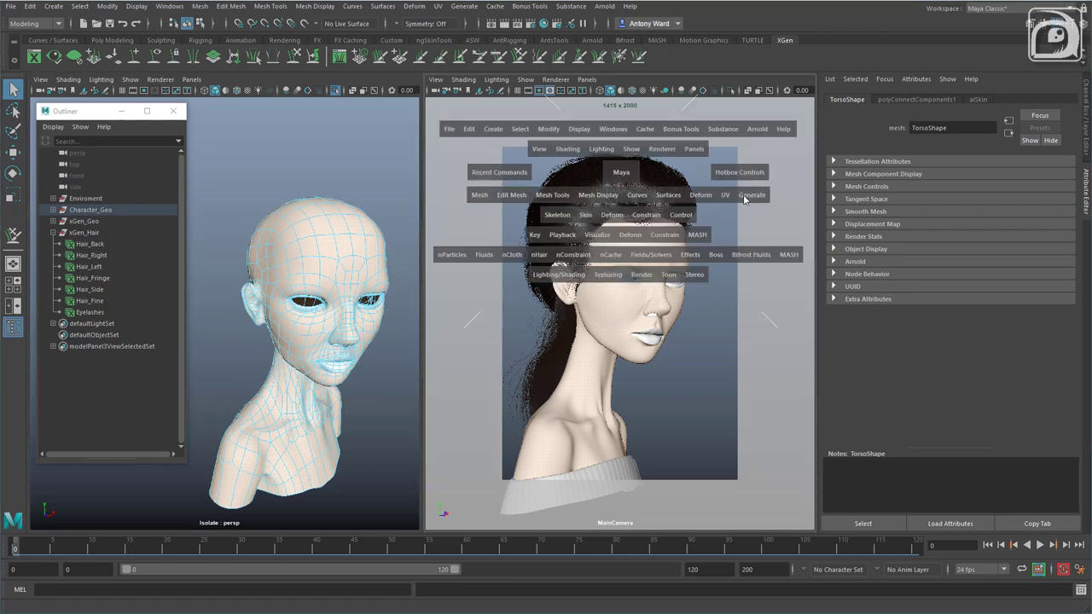
click(744, 196)
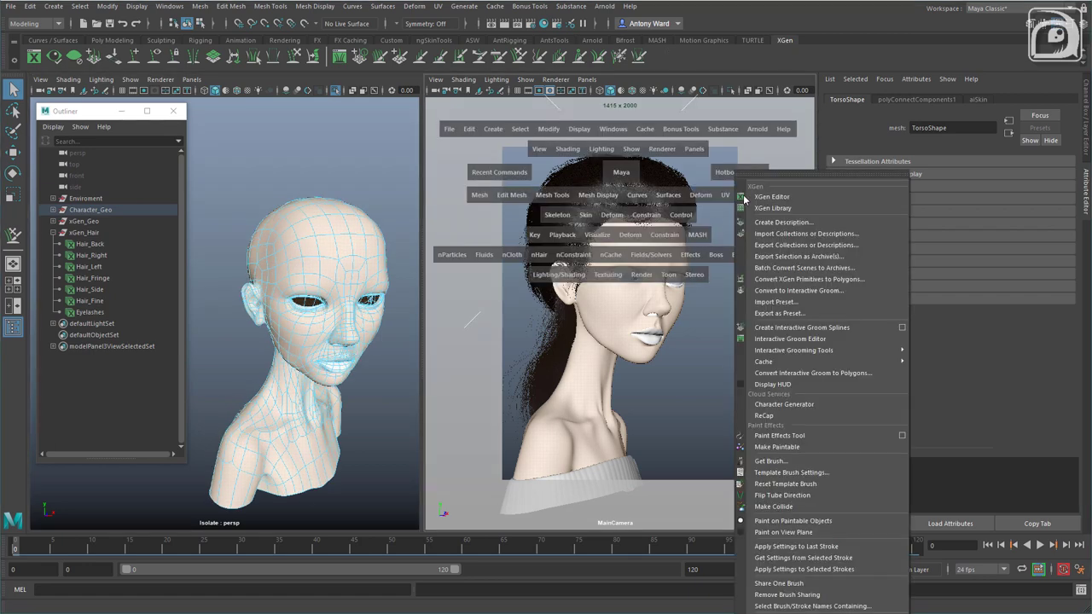
click(903, 327)
drag(653, 247, 708, 250)
double_click(682, 250)
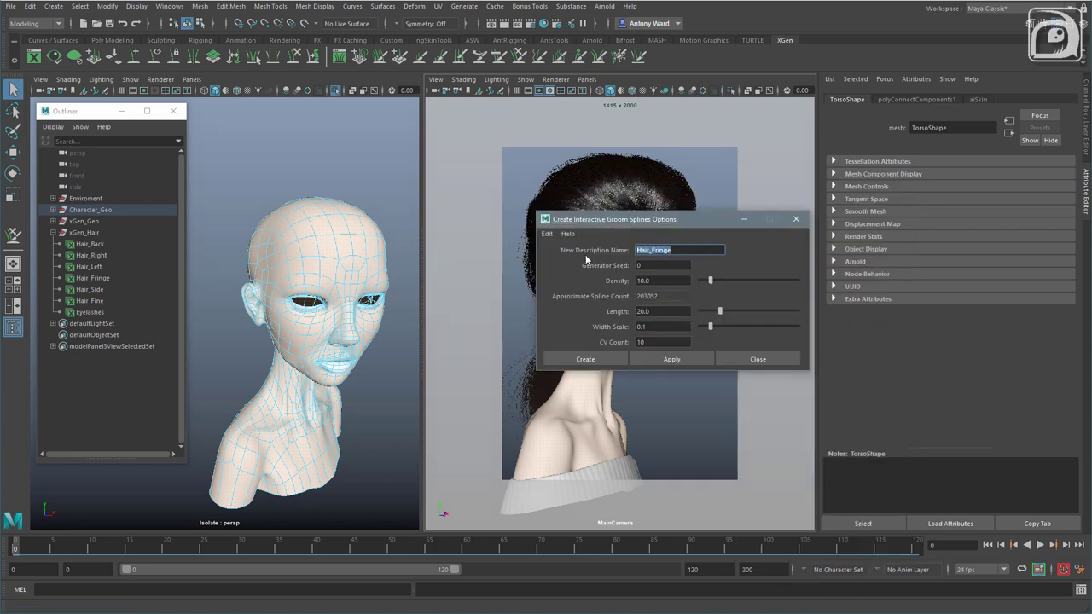
text(Peach_Fuzz)
click(658, 280)
key(Tab)
key(Tab)
key(Tab)
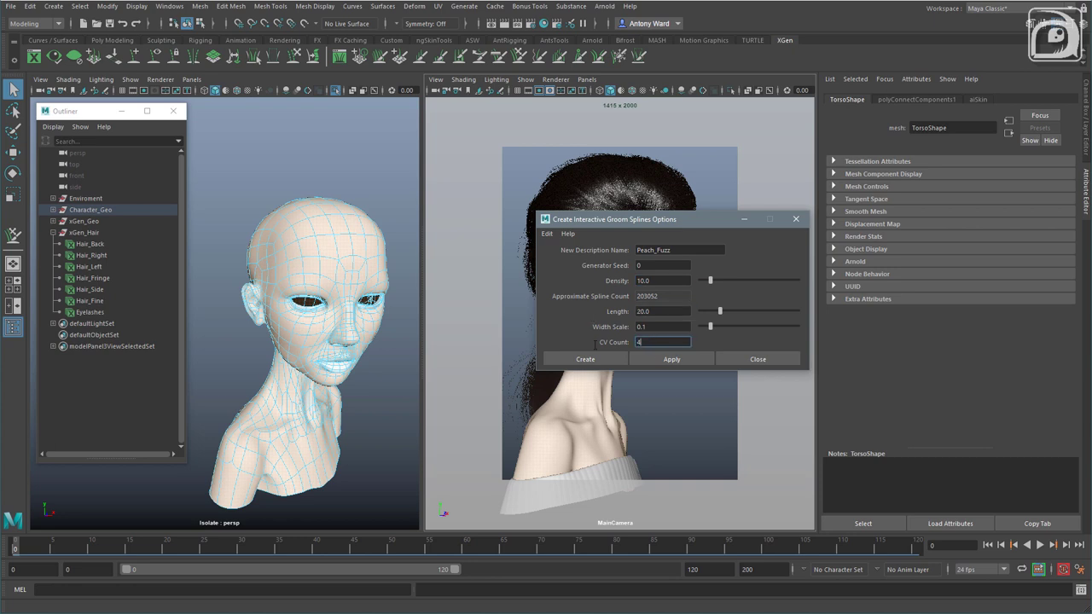
click(659, 312)
click(671, 359)
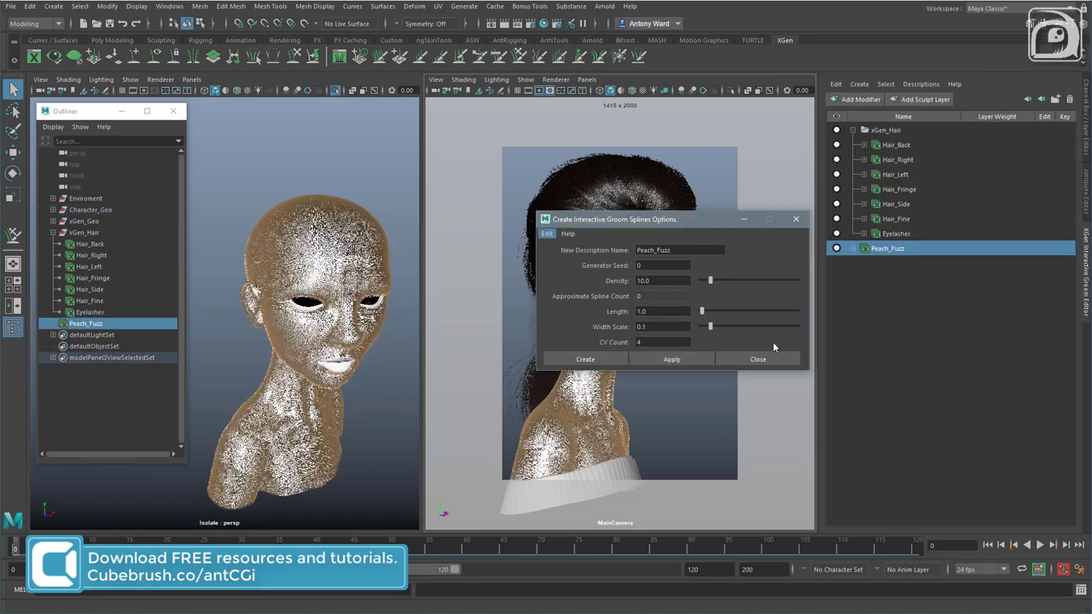
Close the groom options, hide the fuzz preview and delete the original Peach_Fuzz description
click(763, 358)
scroll(302, 350, up, 10)
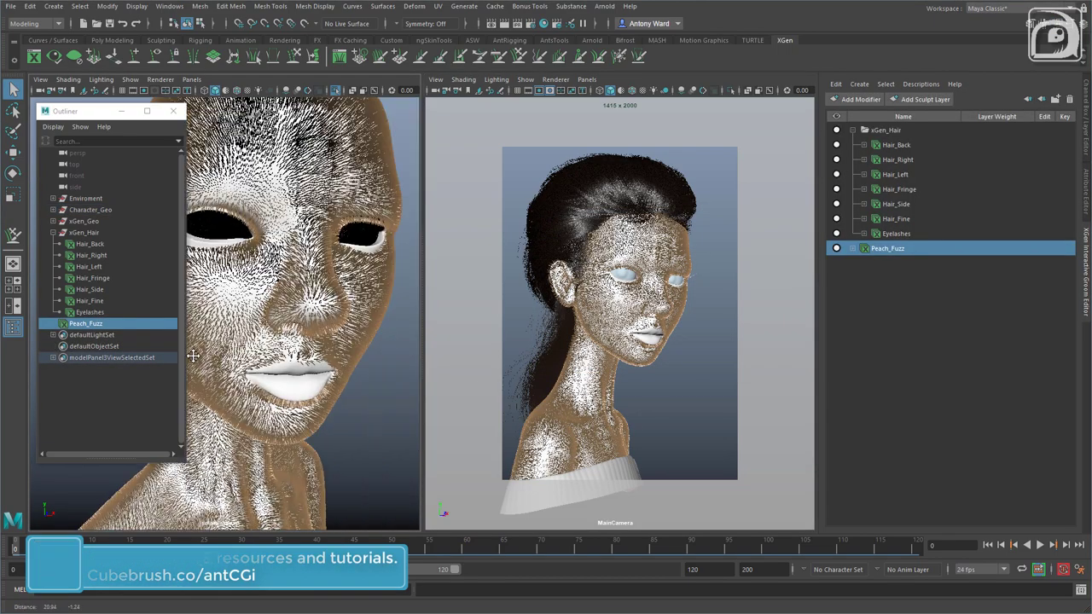
scroll(307, 348, up, 3)
scroll(324, 345, down, 4)
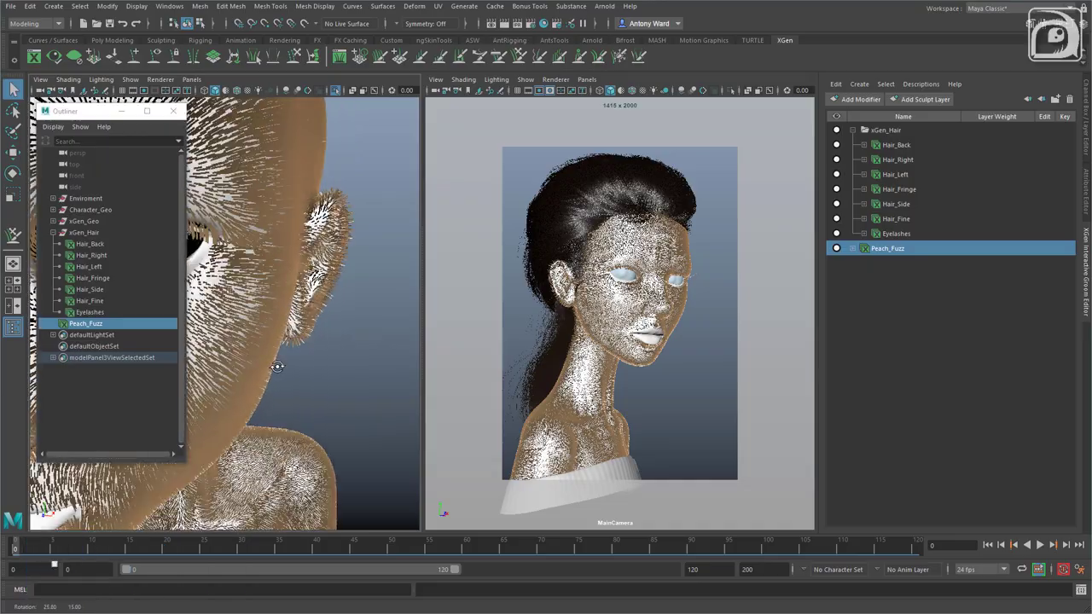
scroll(358, 341, up, 6)
mouse_move(366, 340)
alt+mouse_down()
mouse_move(377, 338)
mouse_move(269, 351)
mouse_move(368, 331)
alt+mouse_up()
scroll(341, 338, down, 4)
key(ctrl+1)
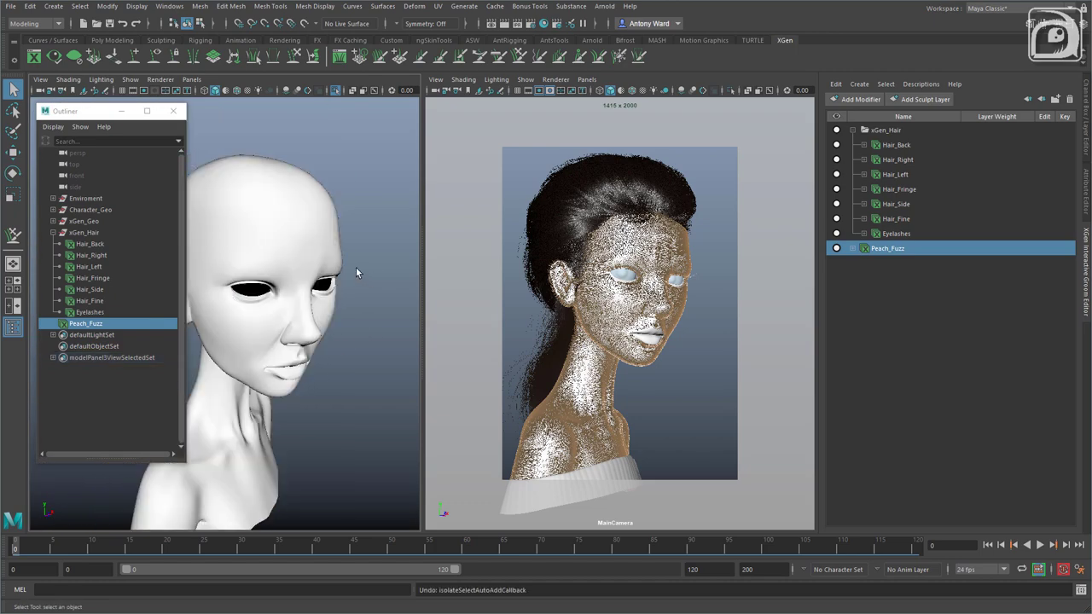
right_drag(313, 242, 314, 266)
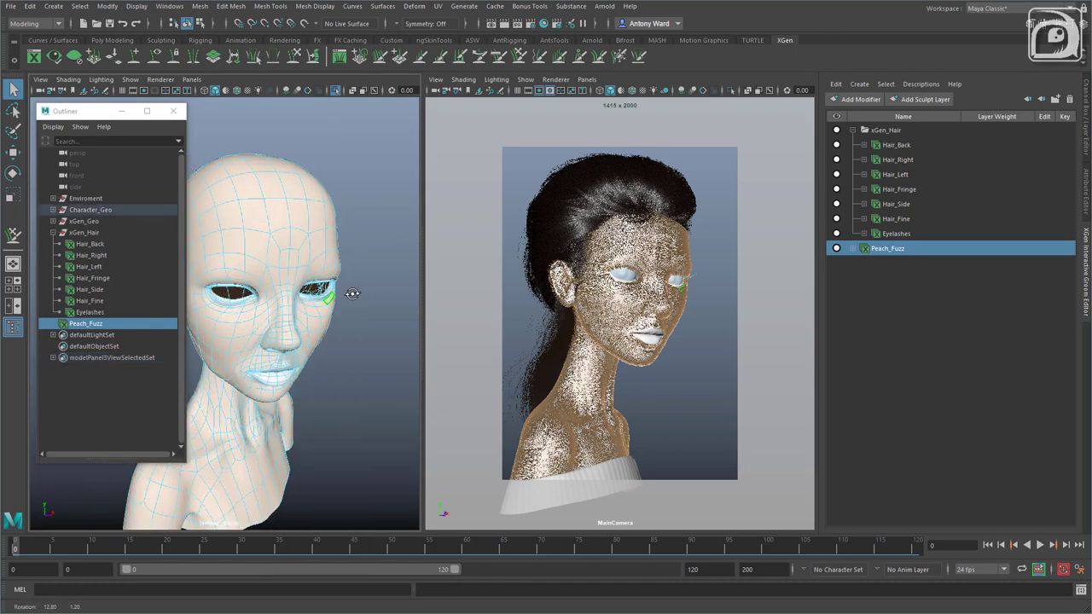
right_click(905, 248)
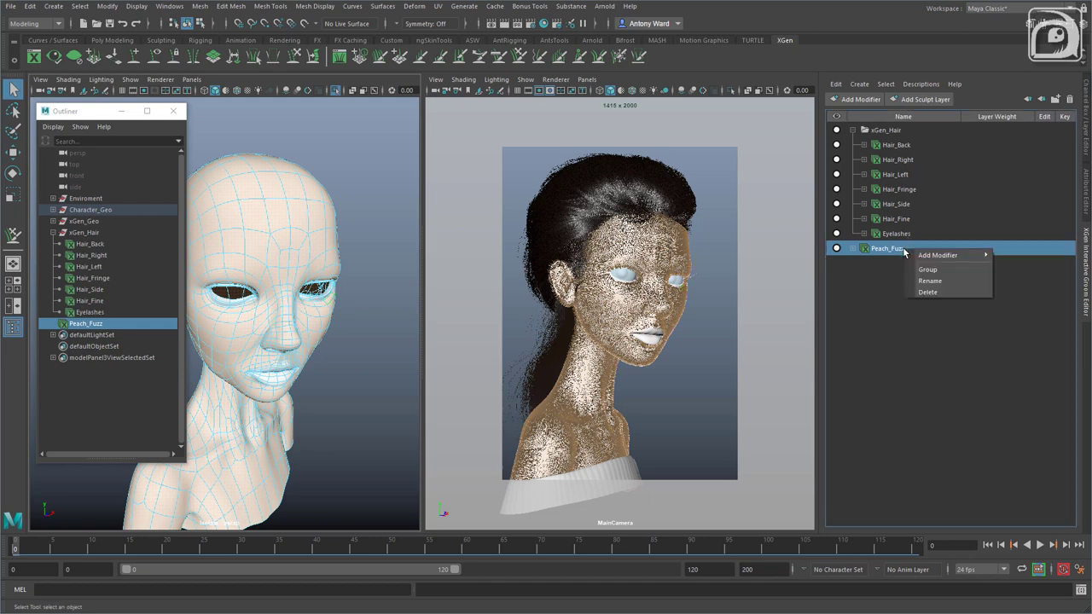
click(924, 291)
Recreate the Peach_Fuzz groom splines with a shorter Length of 0.5
alt+drag(266, 301, 284, 280)
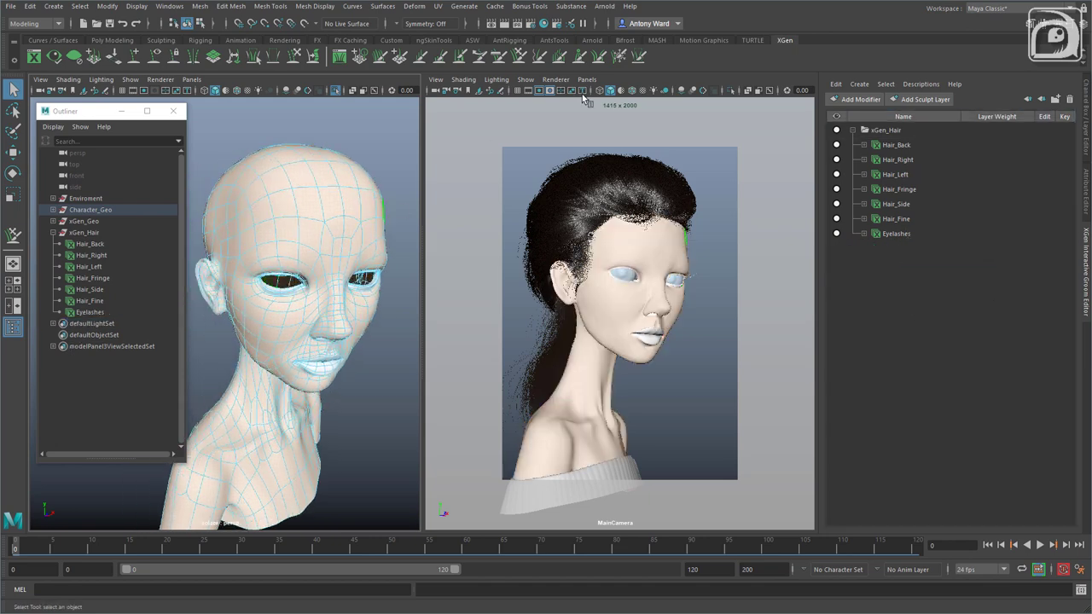
key(space)
click(643, 201)
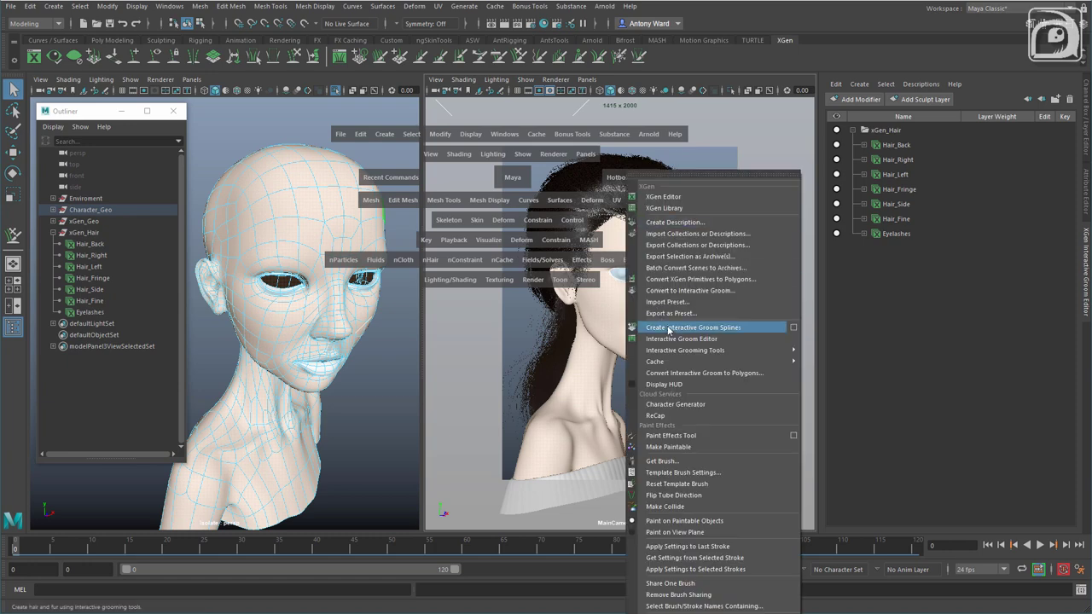
click(792, 327)
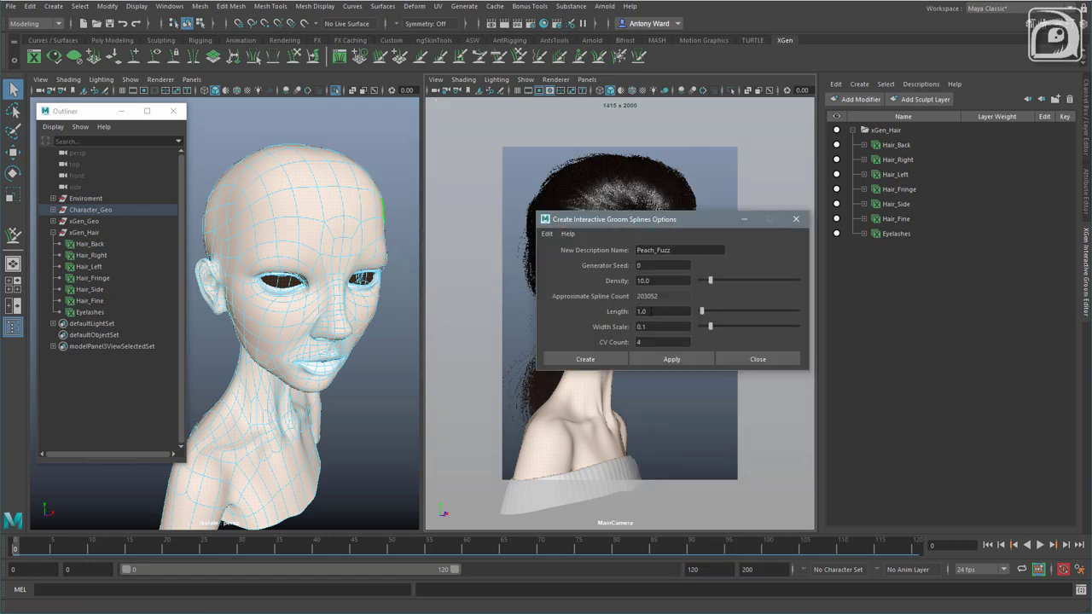
double_click(650, 311)
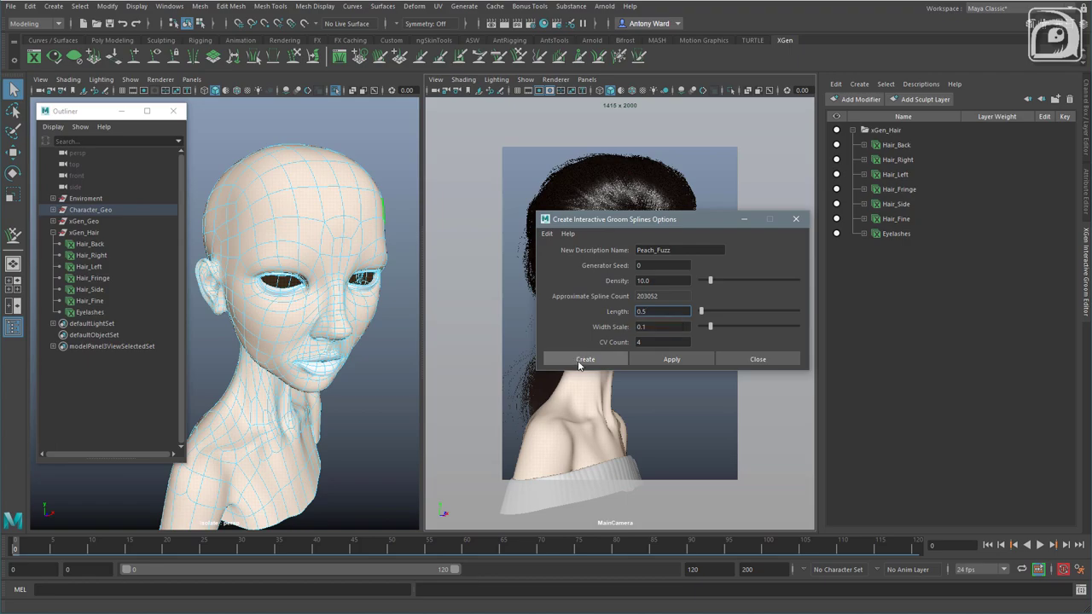
click(584, 359)
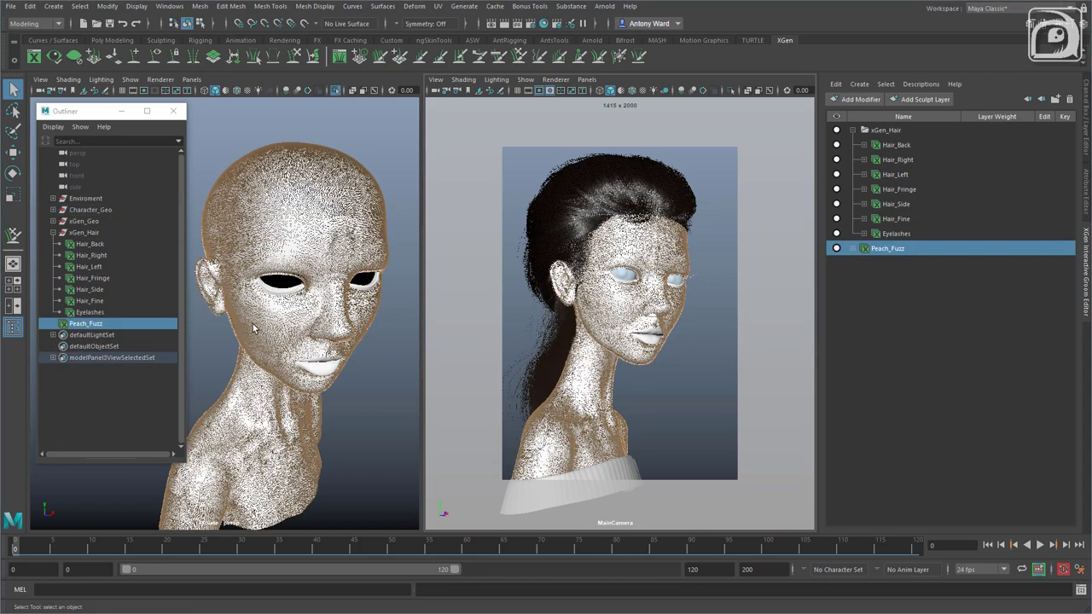
Switch to the XGen - Interactive Groom workspace
scroll(202, 313, up, 8)
scroll(305, 298, down, 3)
scroll(305, 300, up, 5)
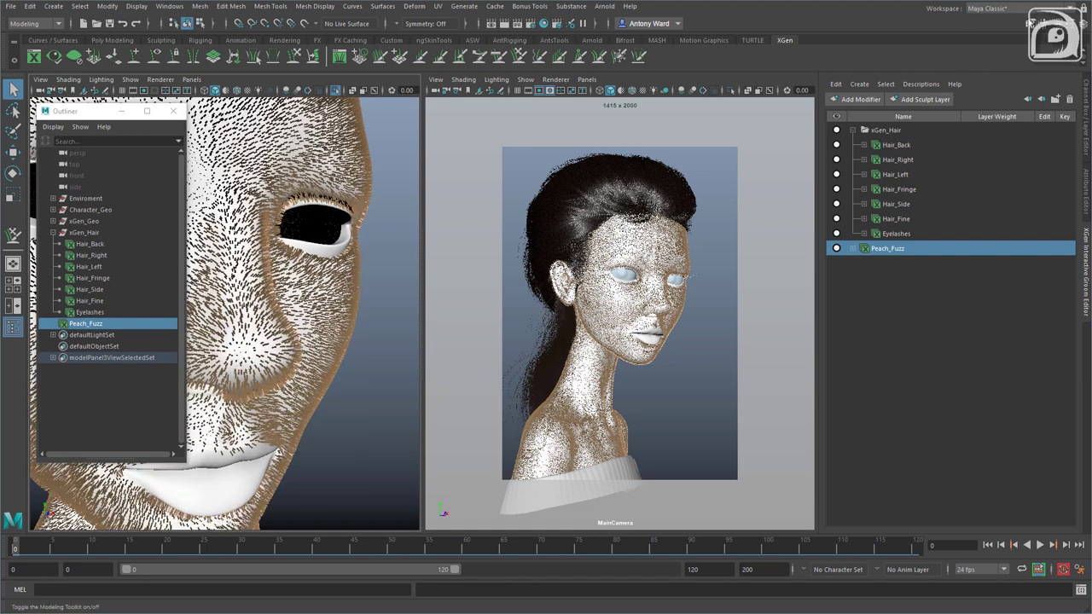
click(1013, 8)
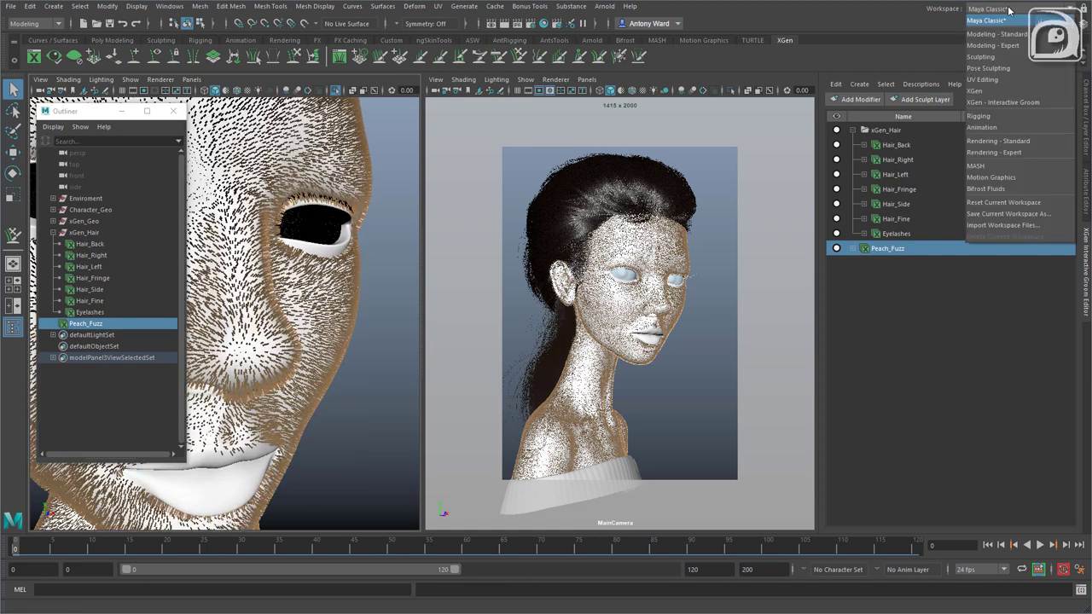
click(1003, 103)
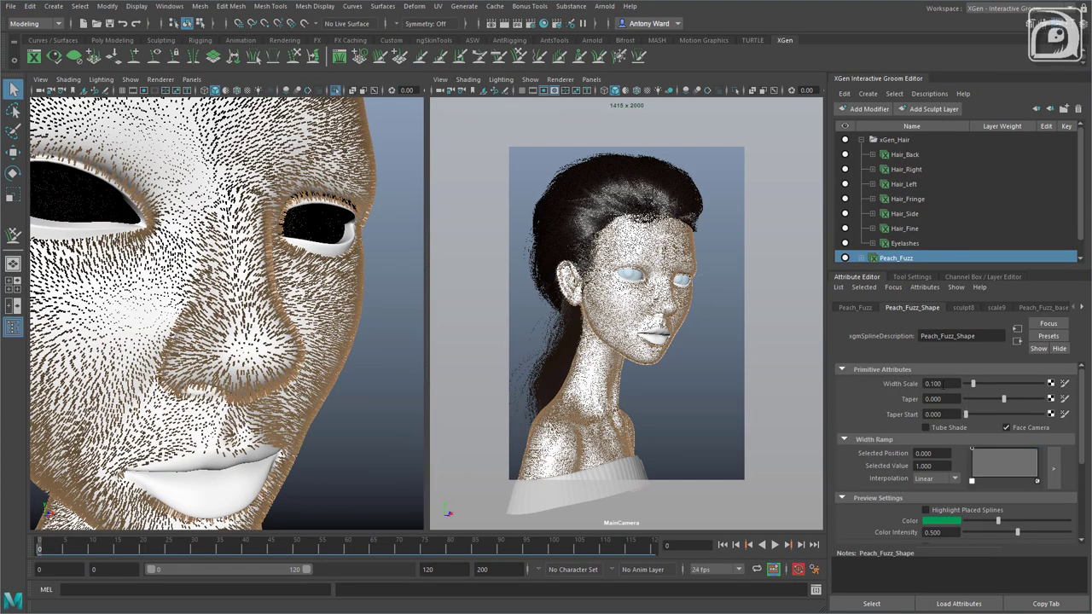
Try a Peach_Fuzz width scale of 0.5 and inspect the thicker fuzz on the face
drag(928, 384, 954, 385)
text(0.5)
key(Return)
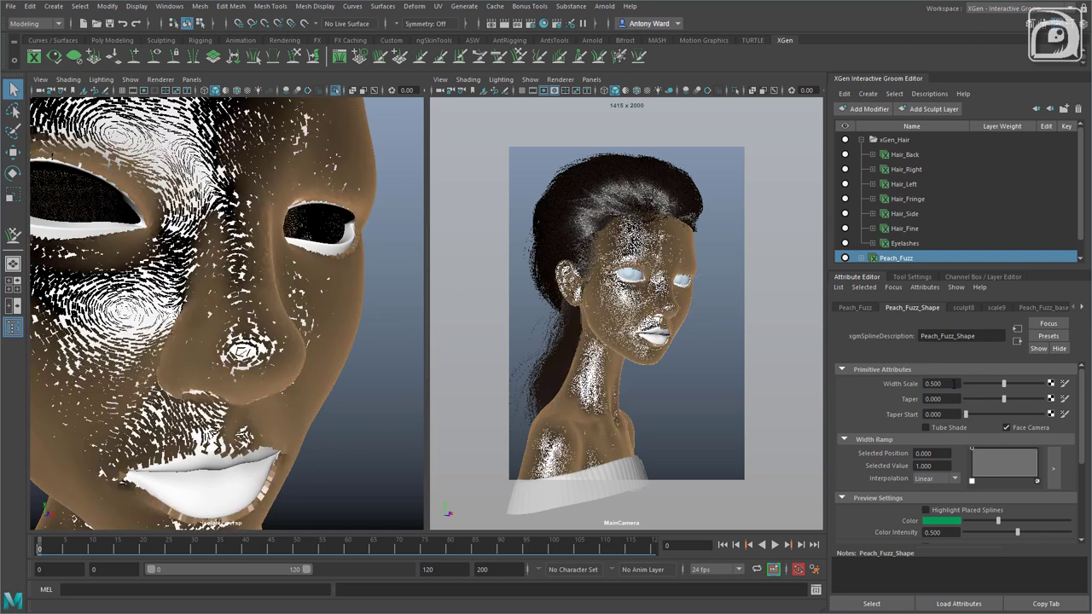
alt+drag(393, 360, 367, 359)
Set width scale to 0.050 and taper to 1.000, then inspect the finer fuzz
drag(926, 384, 958, 383)
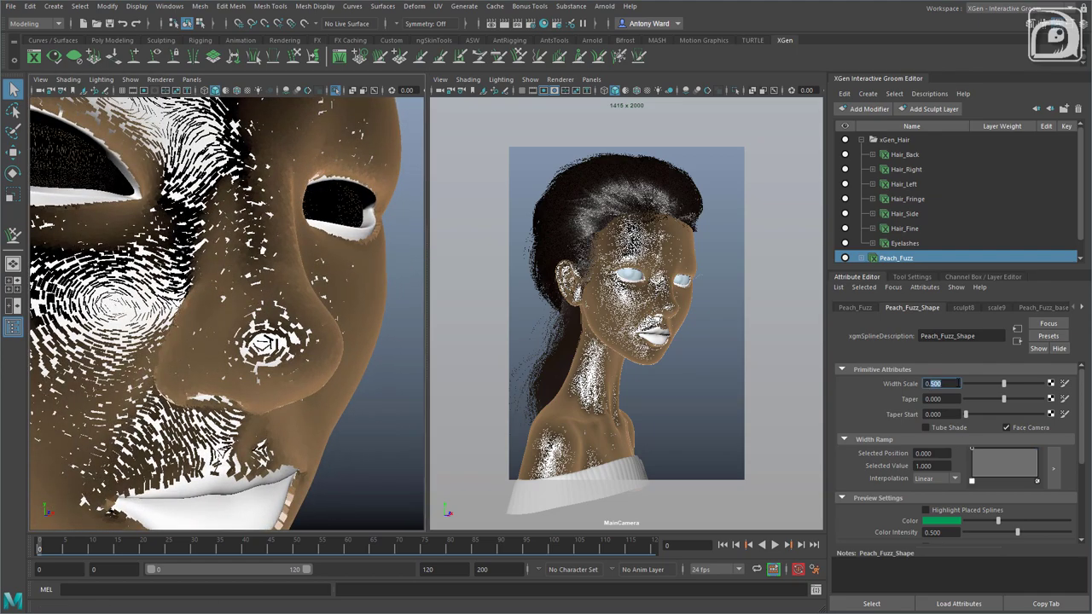
text(0.050)
key(Return)
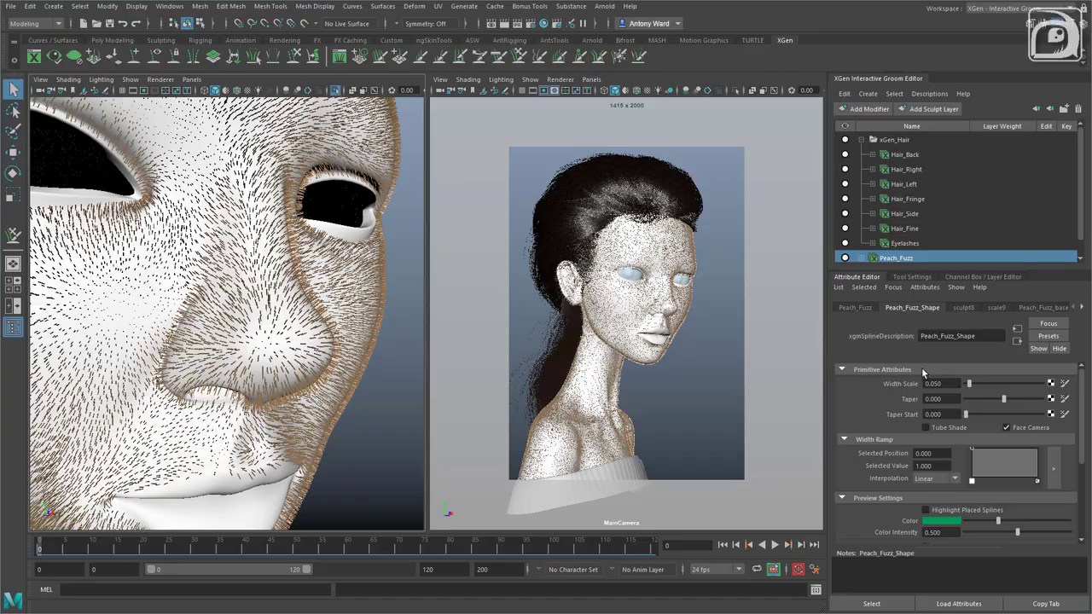
drag(1004, 403, 1076, 400)
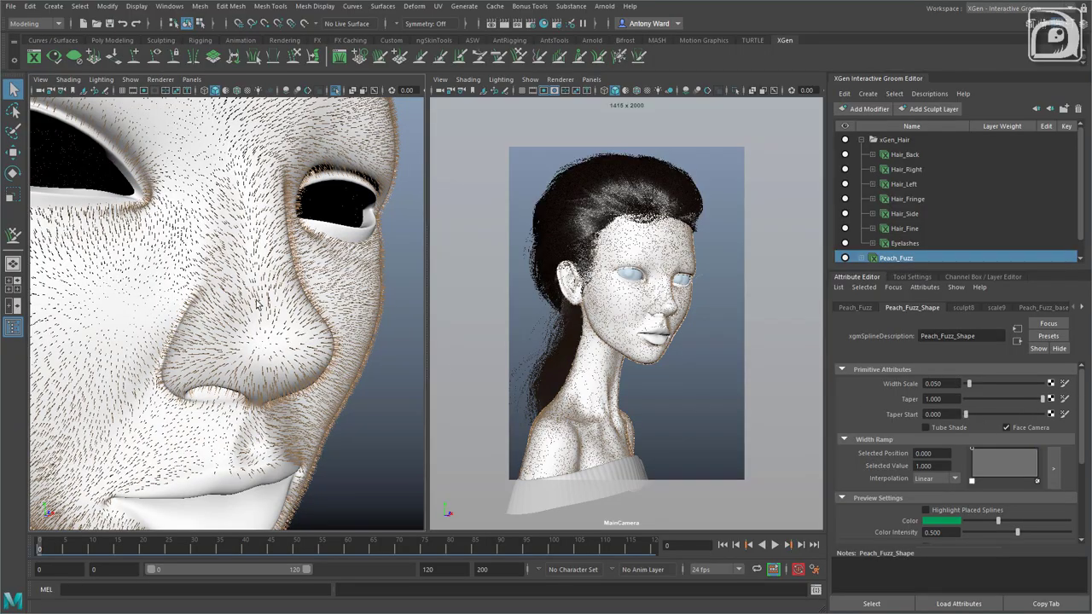
alt+drag(195, 268, 279, 310)
alt+right_drag(279, 310, 401, 281)
alt+drag(400, 281, 292, 324)
alt+right_drag(292, 324, 273, 311)
alt+drag(273, 311, 247, 309)
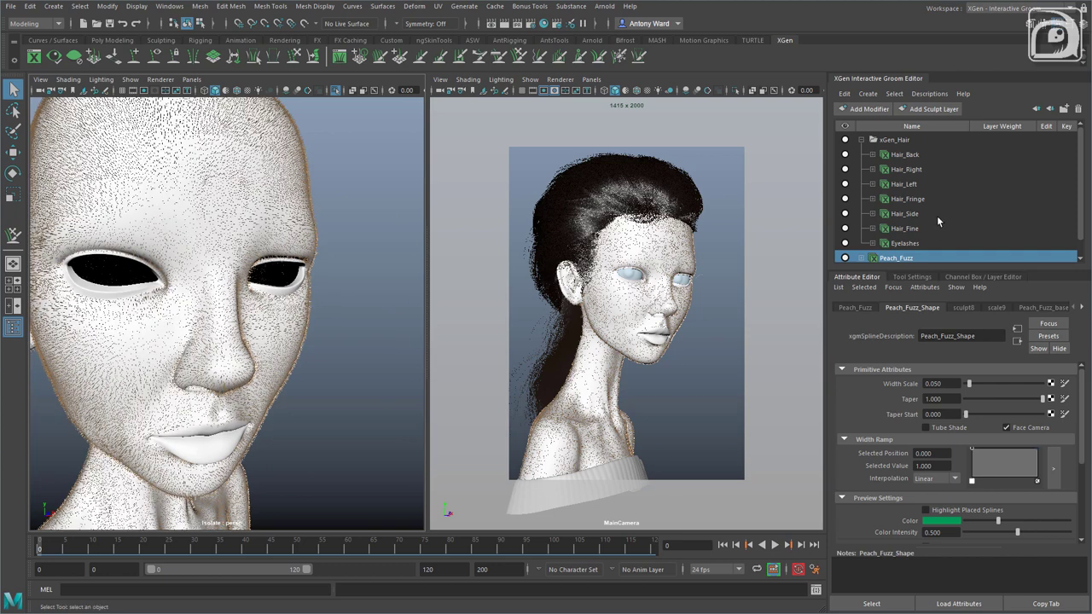
Add a Noise modifier to Peach_Fuzz and check the cheek fuzz up close
click(871, 257)
scroll(889, 242, down, 2)
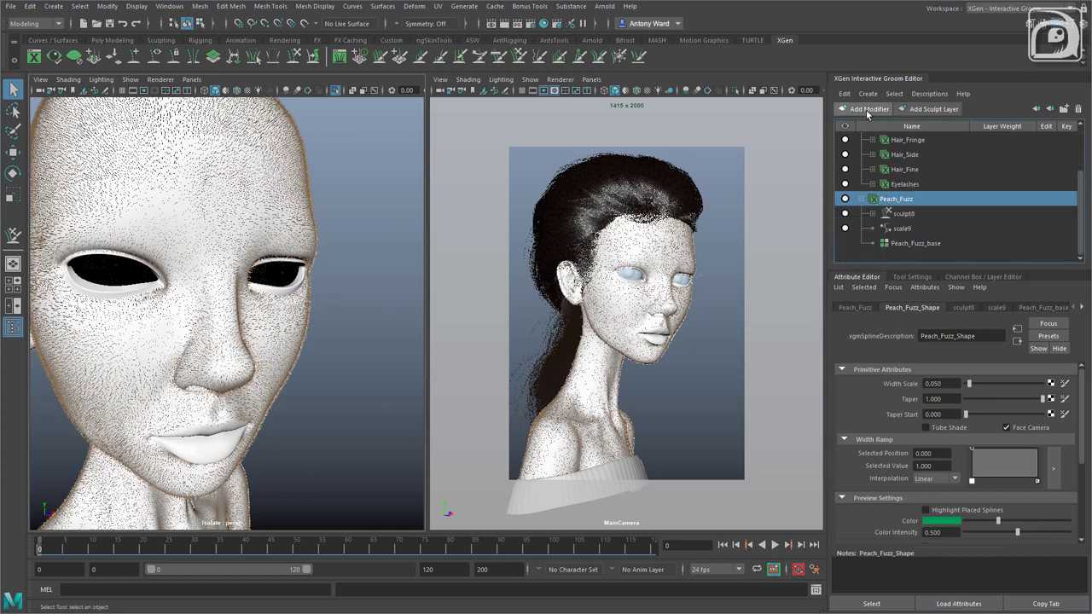
click(865, 110)
click(868, 205)
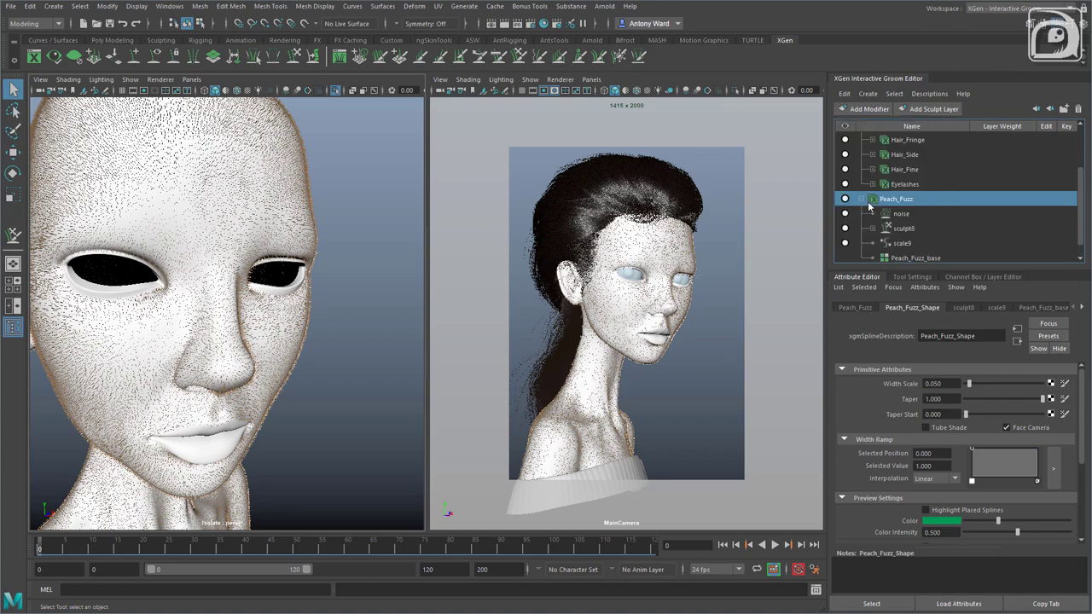
alt+right_drag(233, 374, 332, 366)
alt+drag(226, 322, 294, 341)
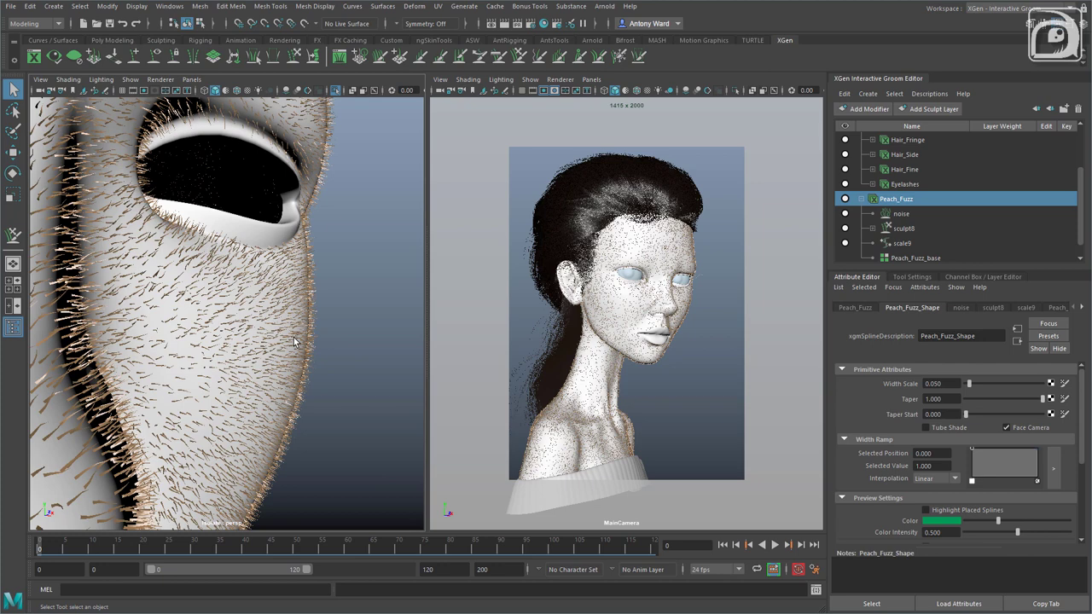
Set the noise modifier's magnitude to 2
click(902, 214)
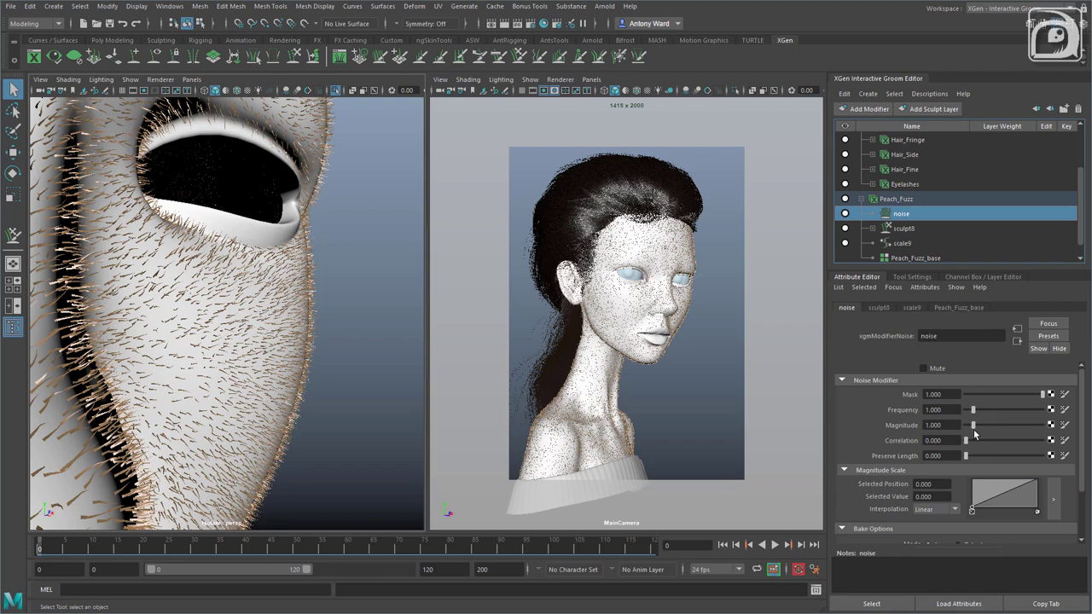
mouse_move(973, 424)
mouse_down()
mouse_move(989, 420)
mouse_move(978, 422)
mouse_up()
double_click(938, 424)
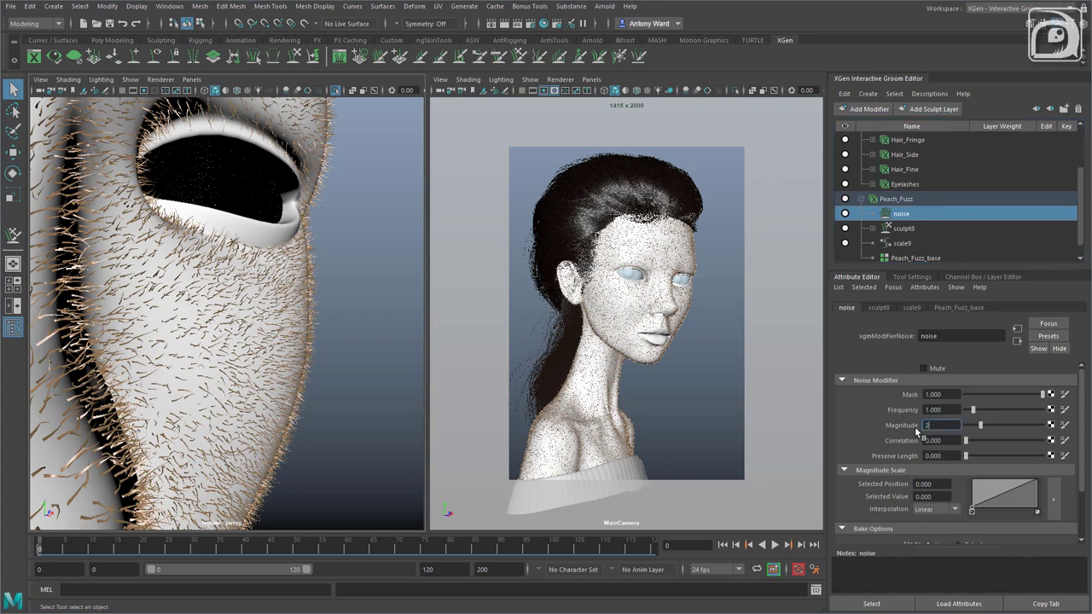
key(Return)
alt+drag(301, 315, 328, 250)
Expand sculpt8 to its sculpt layer and start combing the fuzz strands
click(872, 228)
alt+right_drag(334, 303, 262, 308)
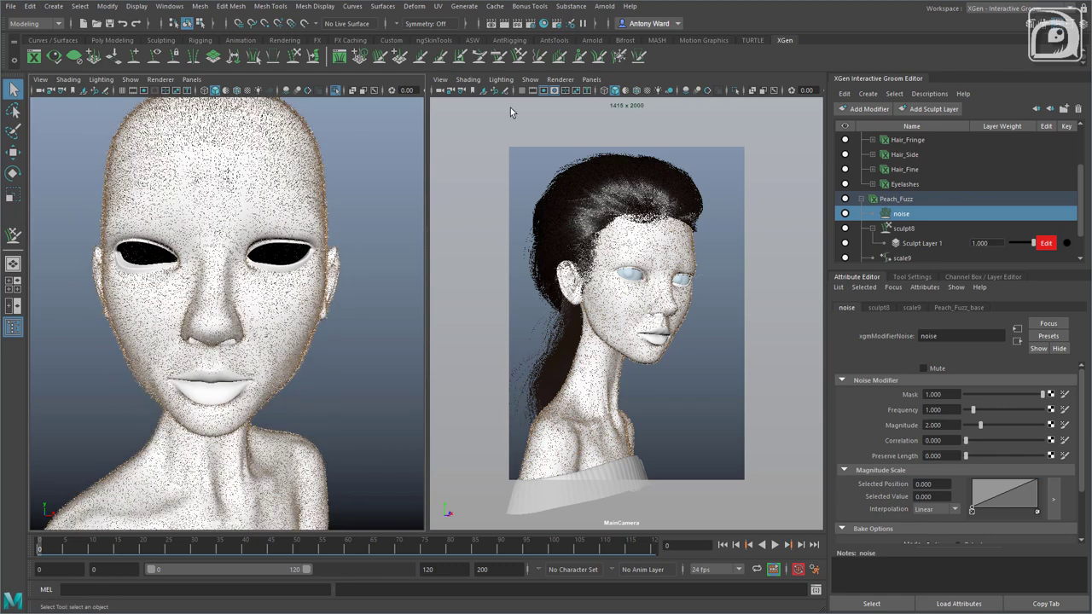
click(500, 57)
alt+drag(275, 319, 224, 309)
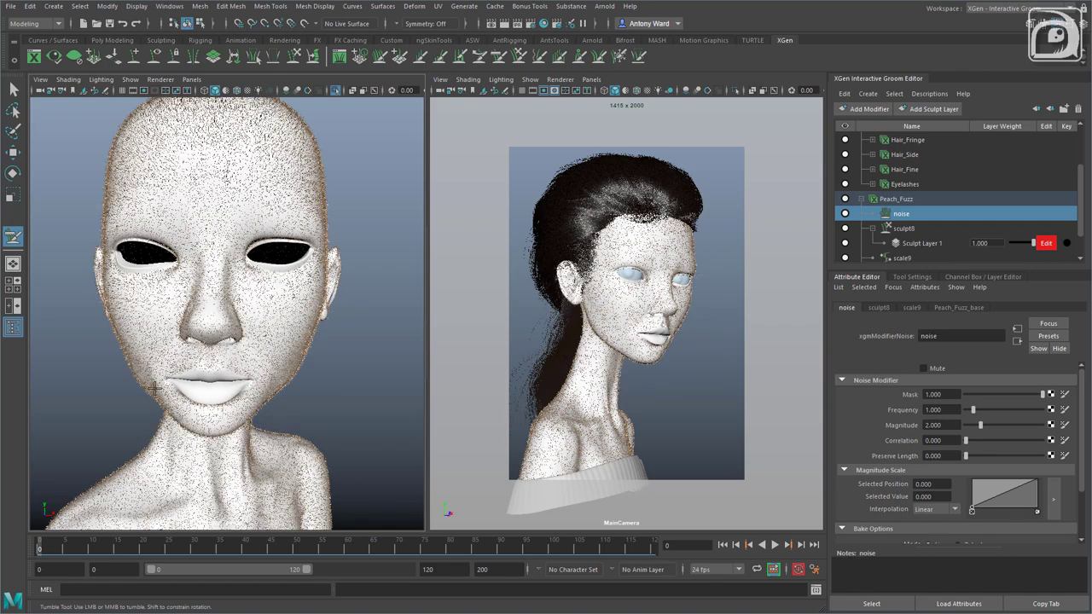
alt+drag(158, 384, 171, 378)
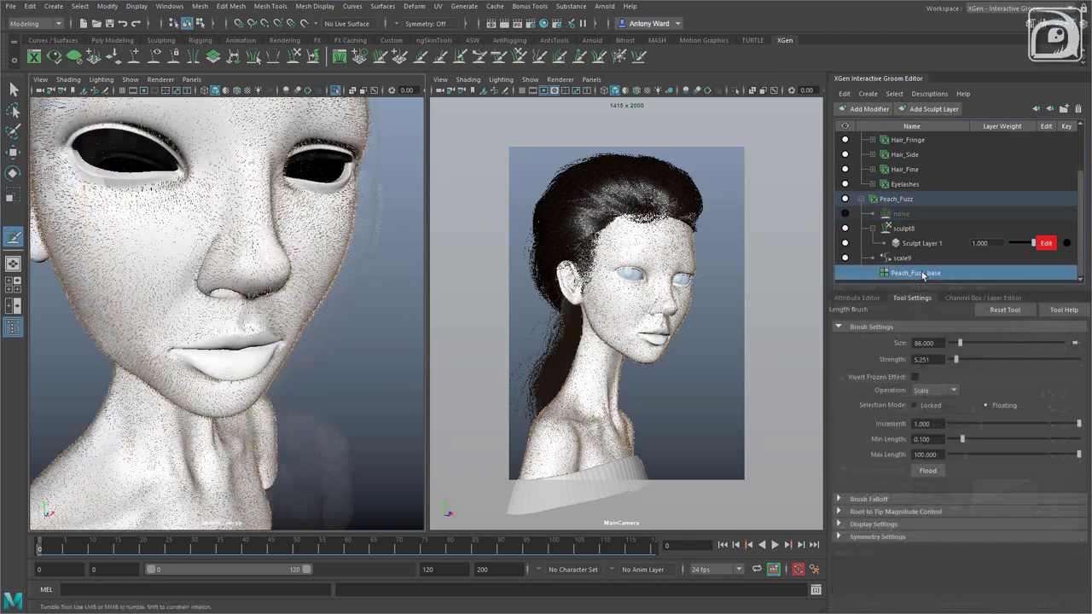
Show the Peach_Fuzz_base attributes and frame the face close up
click(857, 297)
alt+drag(255, 244, 187, 250)
alt+drag(207, 319, 174, 306)
alt+right_drag(174, 306, 149, 312)
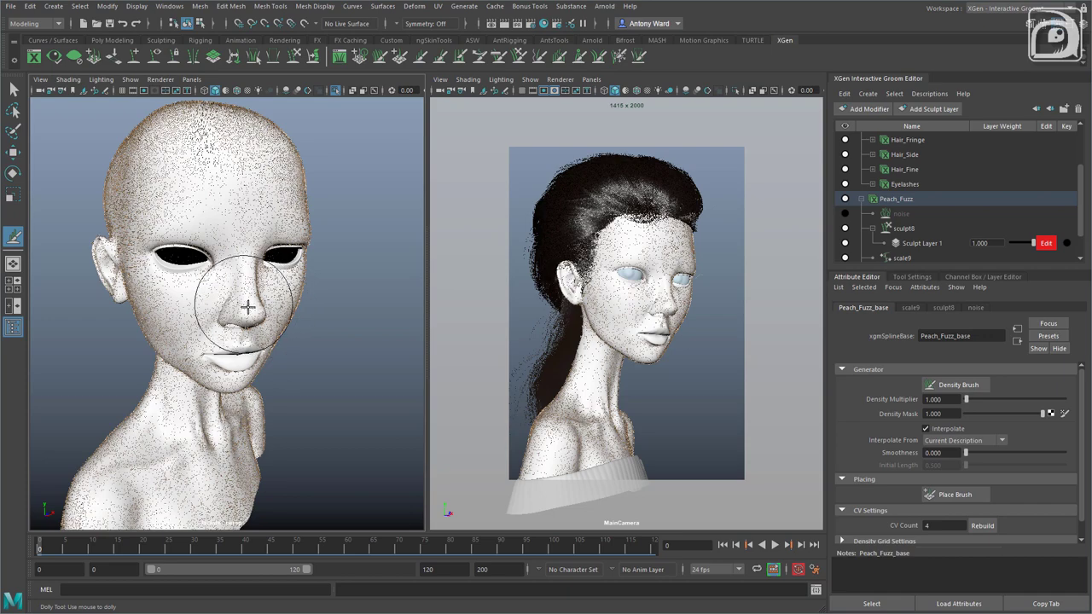
alt+drag(324, 341, 192, 362)
alt+right_drag(192, 362, 205, 341)
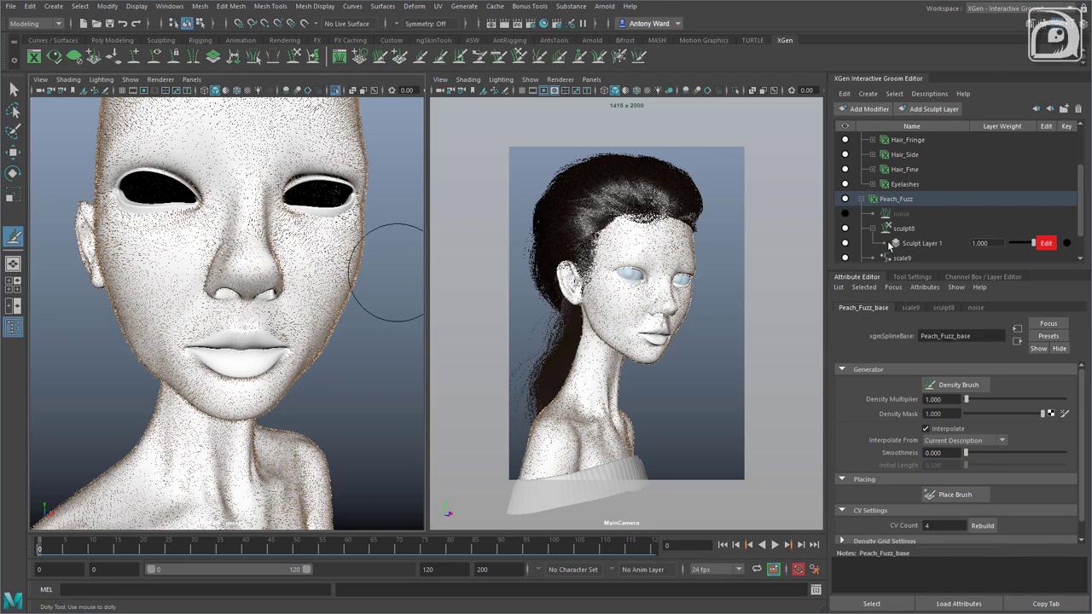
Collapse the Peach_Fuzz modifier list and frame the head and neck
click(861, 198)
alt+right_drag(279, 209, 87, 235)
alt+drag(202, 364, 215, 401)
alt+right_drag(214, 401, 298, 420)
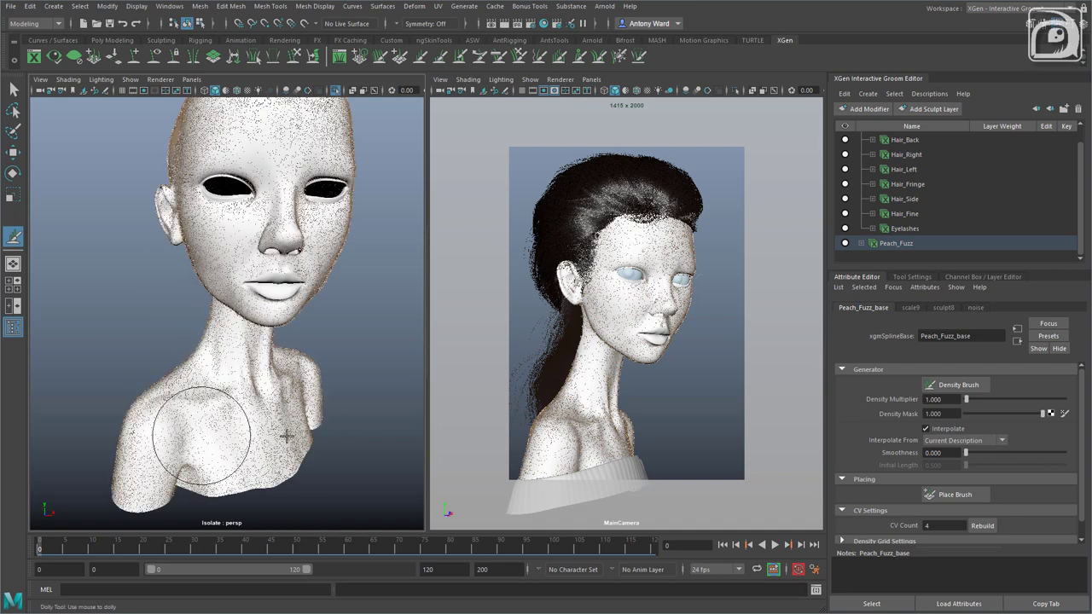
alt+middle_drag(250, 415, 249, 368)
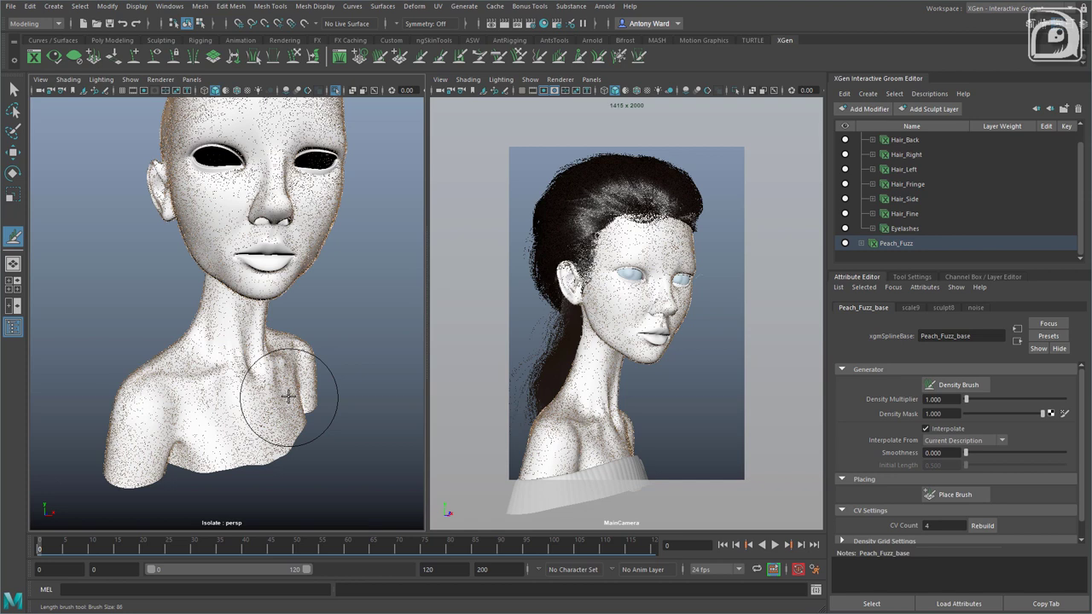
Orbit around the head, neck and bust to review the groomed fuzz from all sides
mouse_move(334, 284)
alt+mouse_down()
mouse_move(299, 319)
mouse_move(358, 410)
alt+mouse_up()
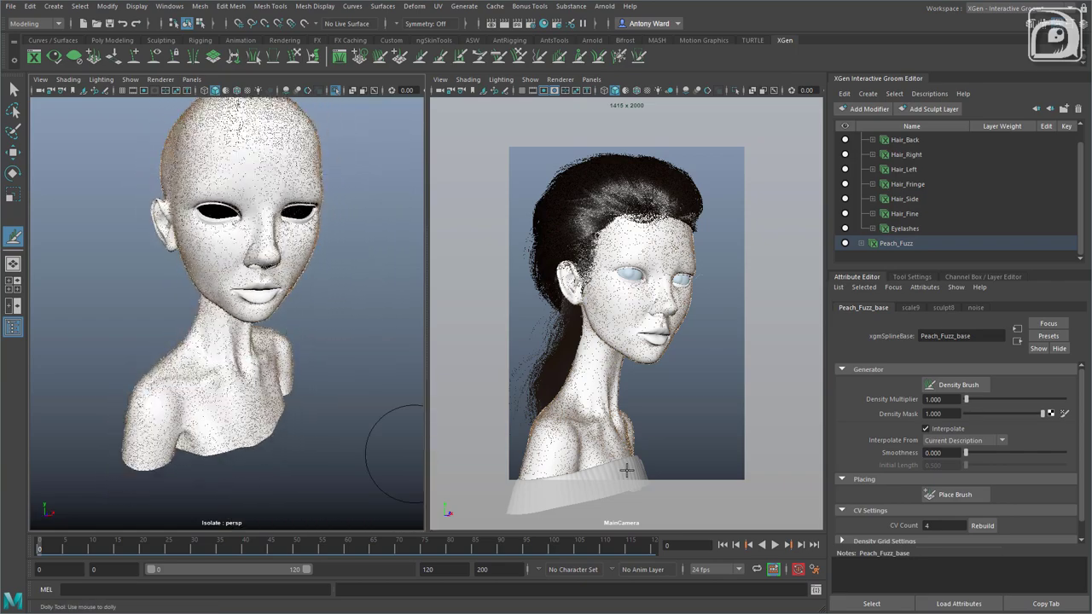
scroll(208, 278, up, 5)
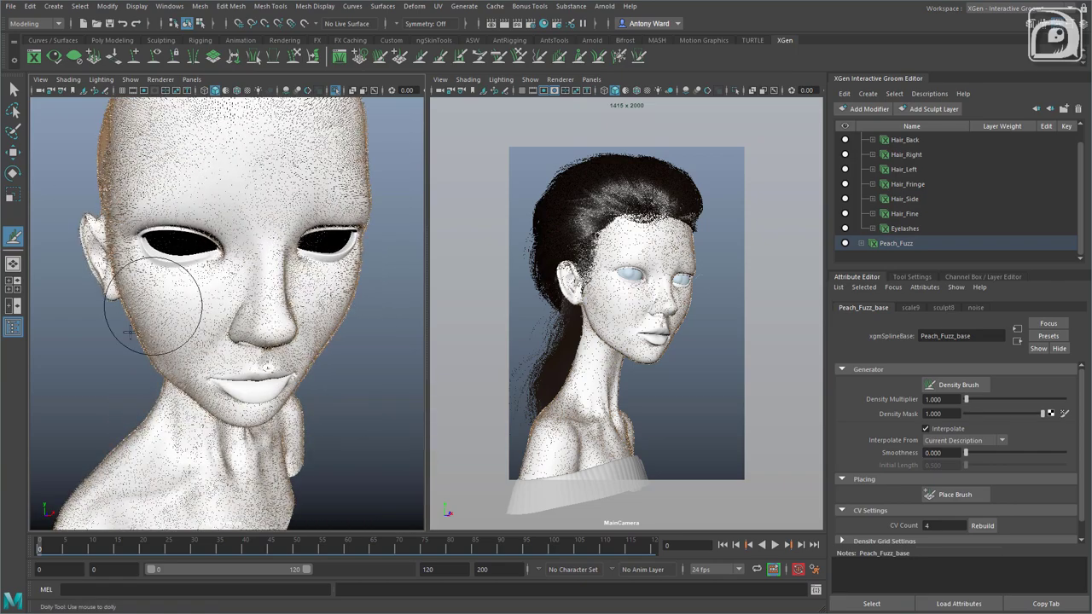
alt+drag(300, 365, 361, 354)
alt+drag(195, 307, 310, 358)
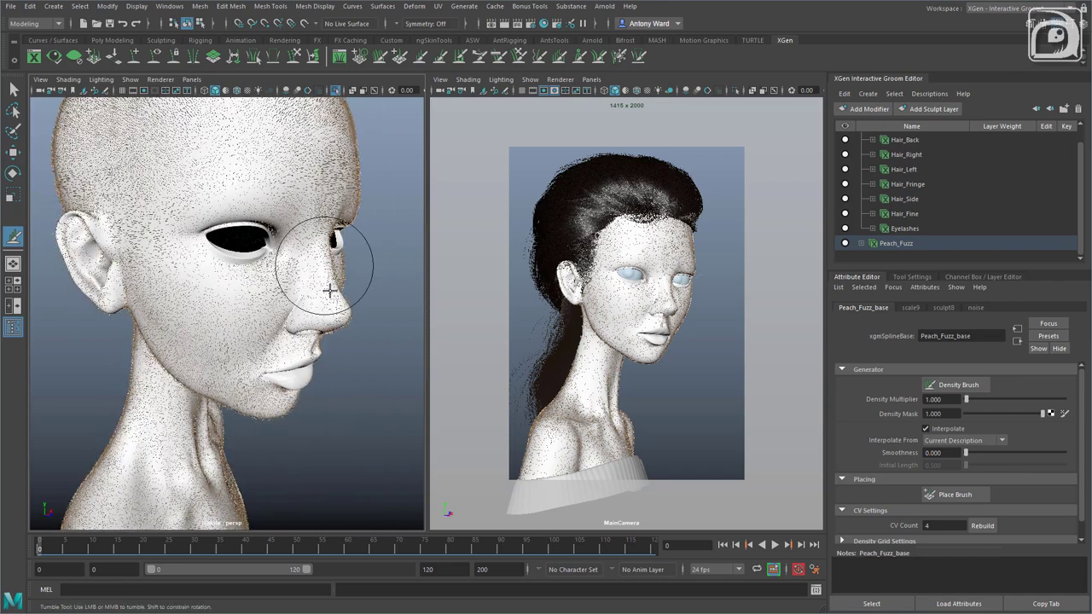
mouse_move(344, 318)
alt+mouse_down()
mouse_move(256, 337)
mouse_move(146, 341)
mouse_move(196, 362)
mouse_move(259, 367)
mouse_move(290, 343)
mouse_move(256, 392)
mouse_move(324, 413)
alt+mouse_up()
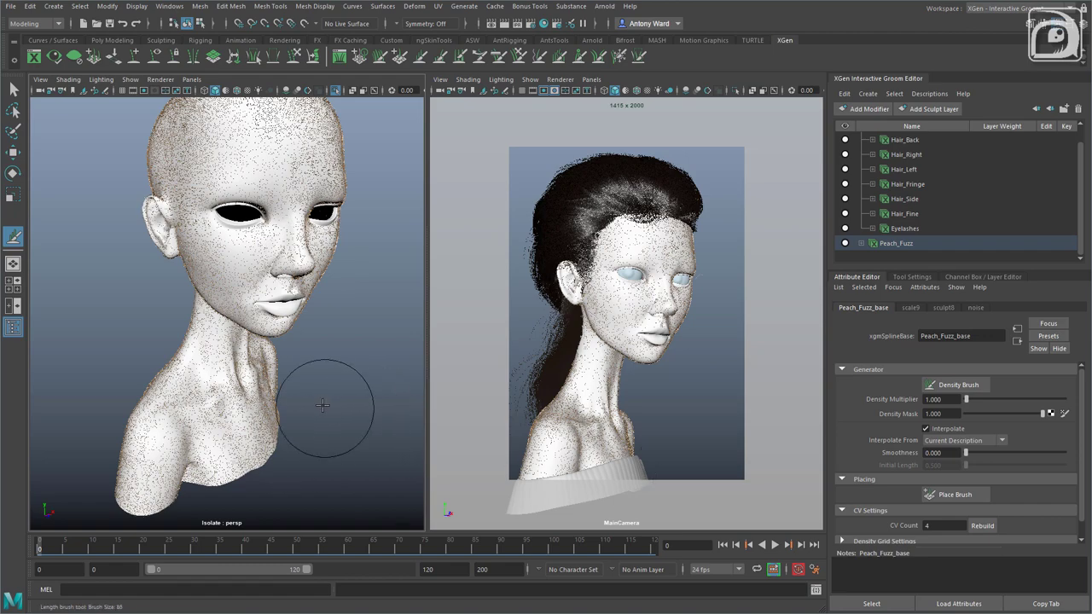
alt+right_drag(322, 404, 219, 426)
alt+middle_drag(219, 426, 241, 399)
alt+right_drag(240, 399, 297, 398)
alt+middle_drag(297, 397, 301, 408)
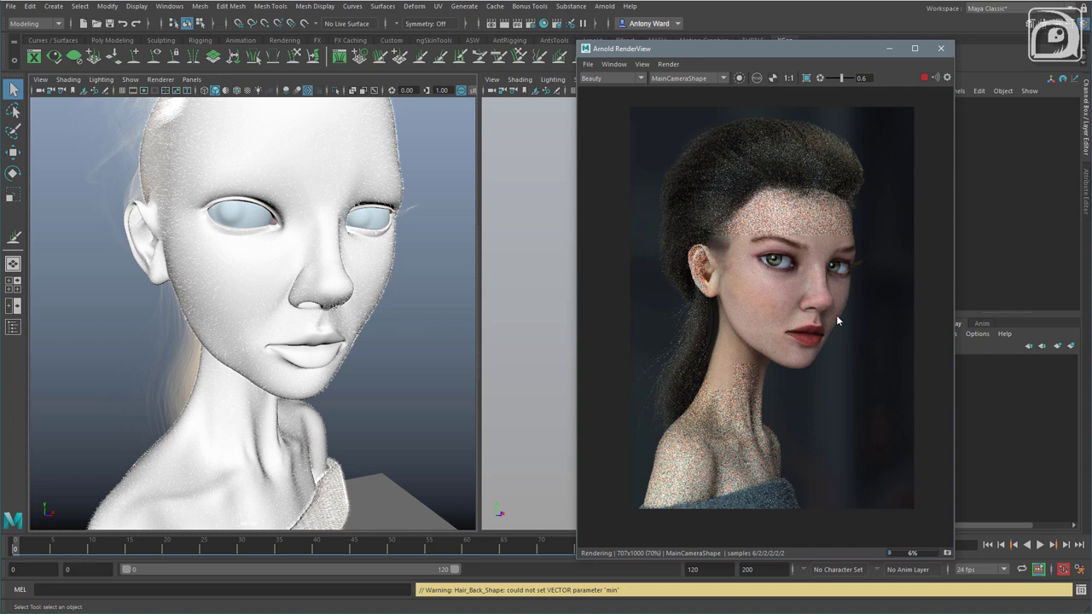
Zoom in and out on the Arnold render to inspect the fuzz around the nose and lips
scroll(850, 312, up, 10)
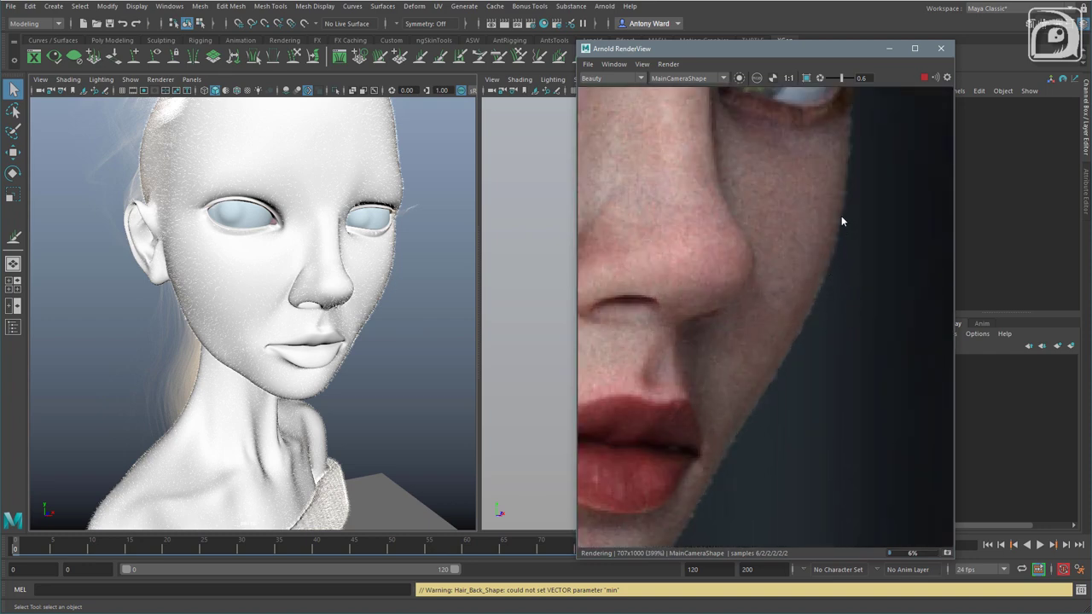
scroll(715, 243, down, 2)
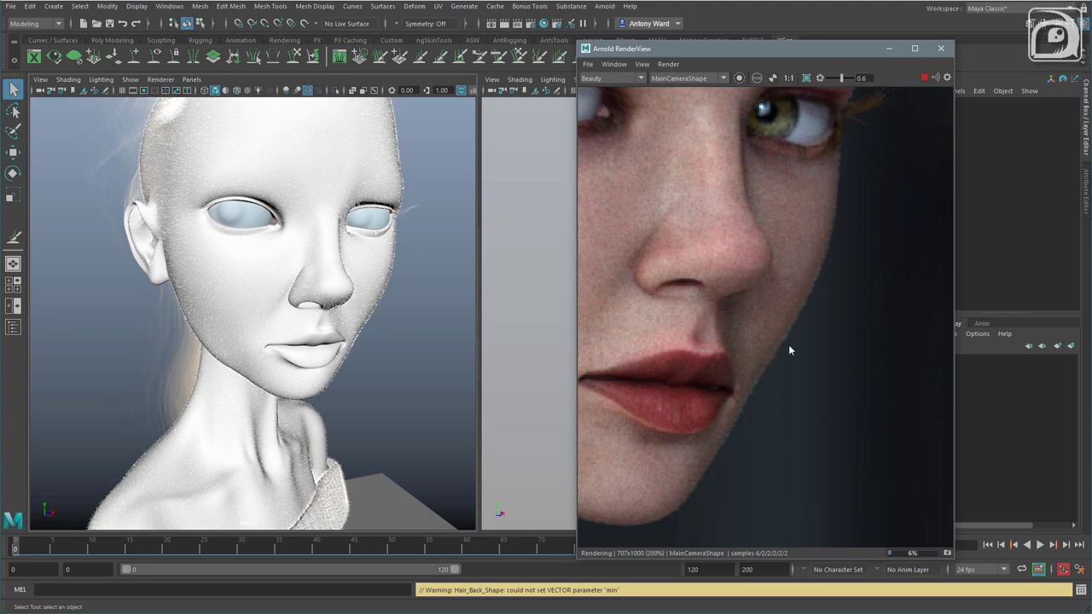
scroll(789, 350, down, 8)
scroll(788, 344, down, 2)
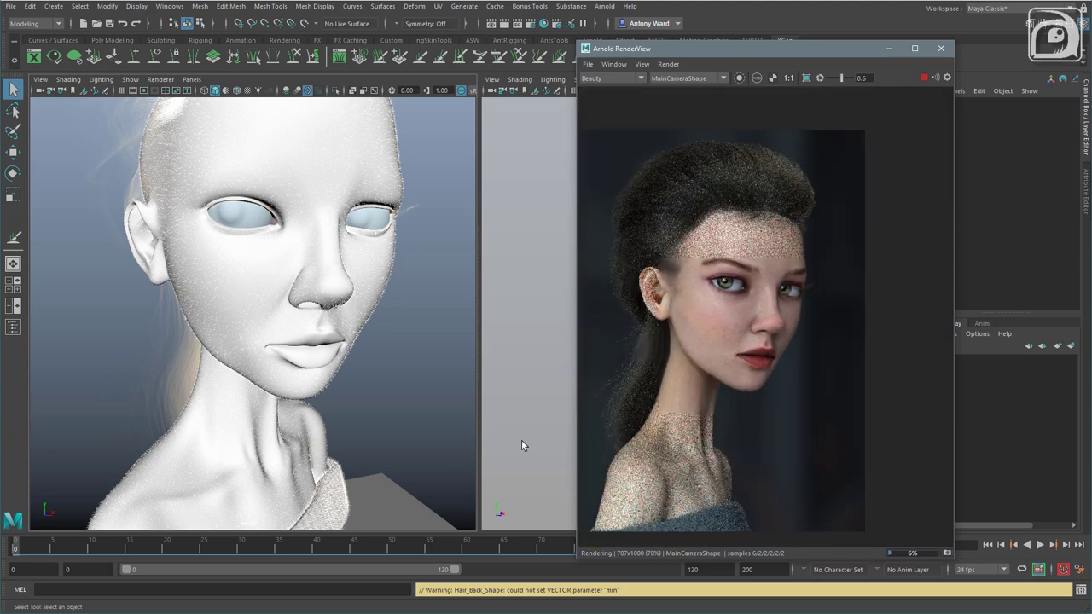
alt+middle_drag(353, 477, 337, 323)
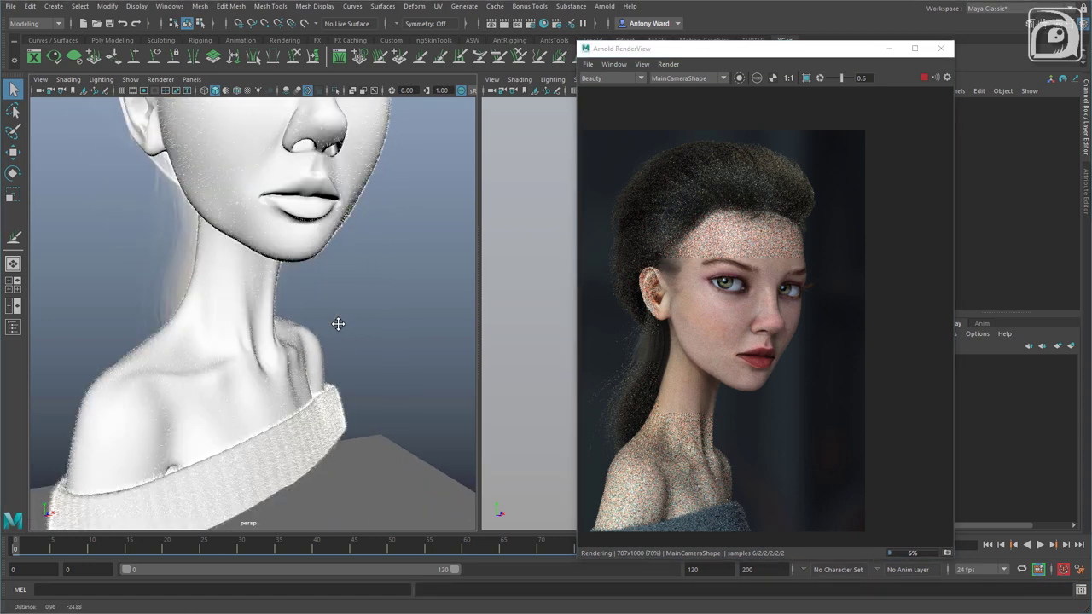
alt+drag(333, 321, 378, 421)
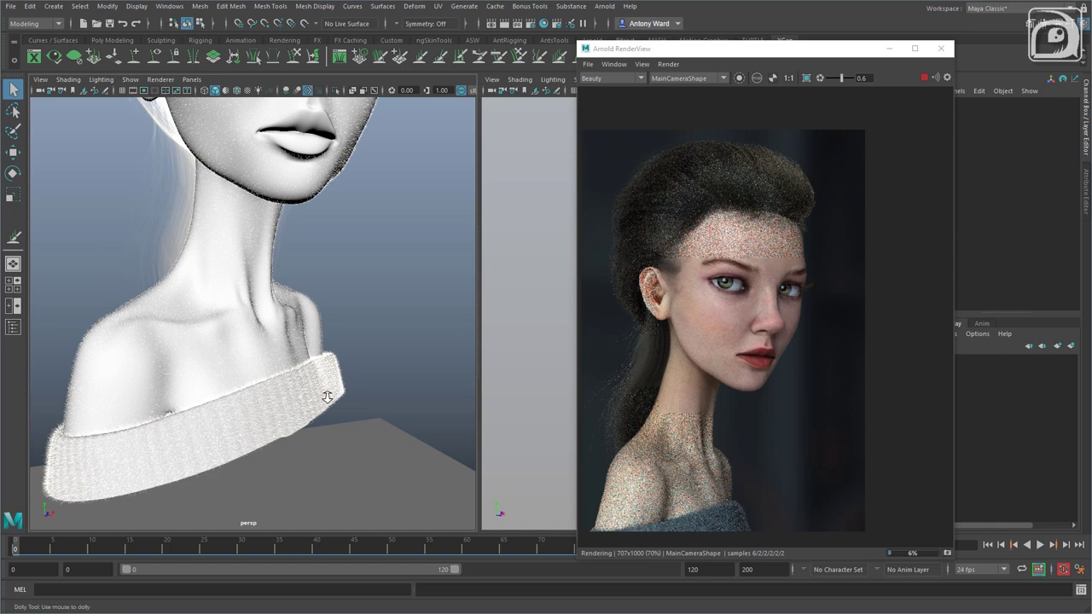
scroll(435, 388, up, 3)
scroll(459, 384, up, 2)
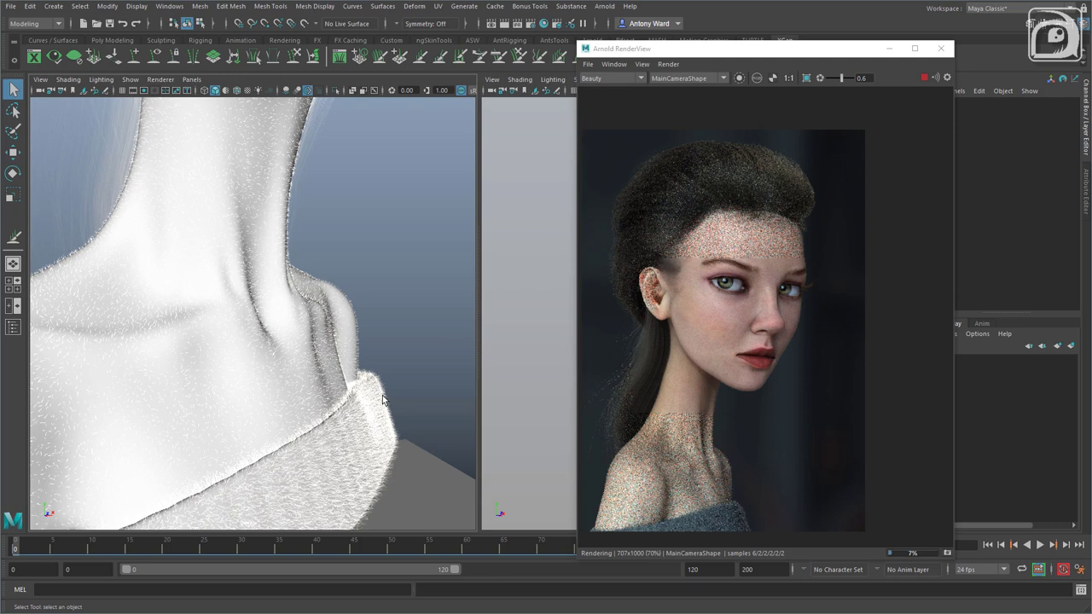
scroll(382, 399, down, 4)
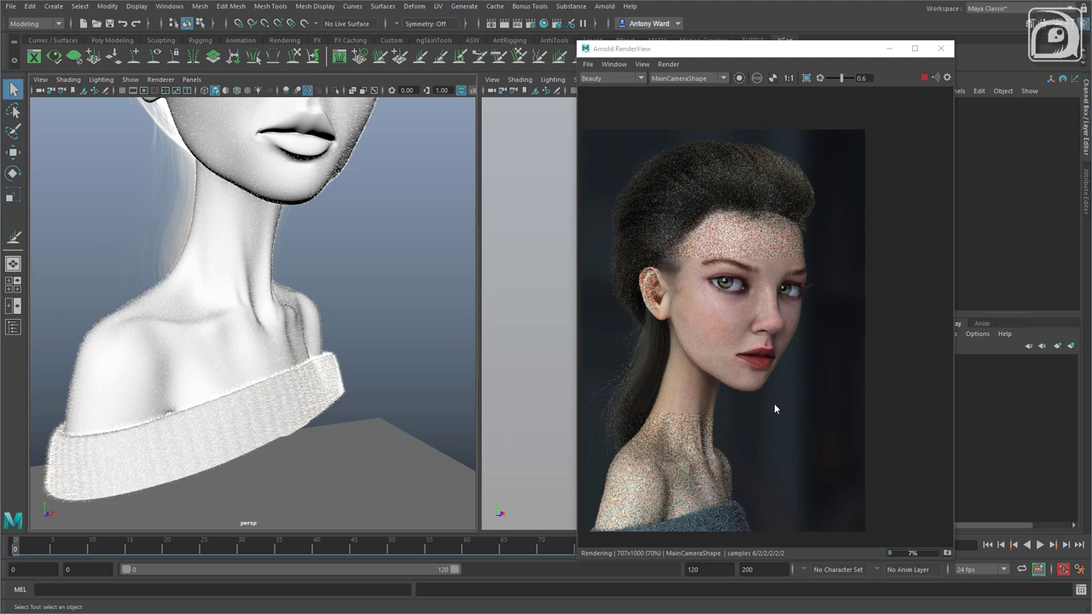
middle_drag(773, 402, 809, 389)
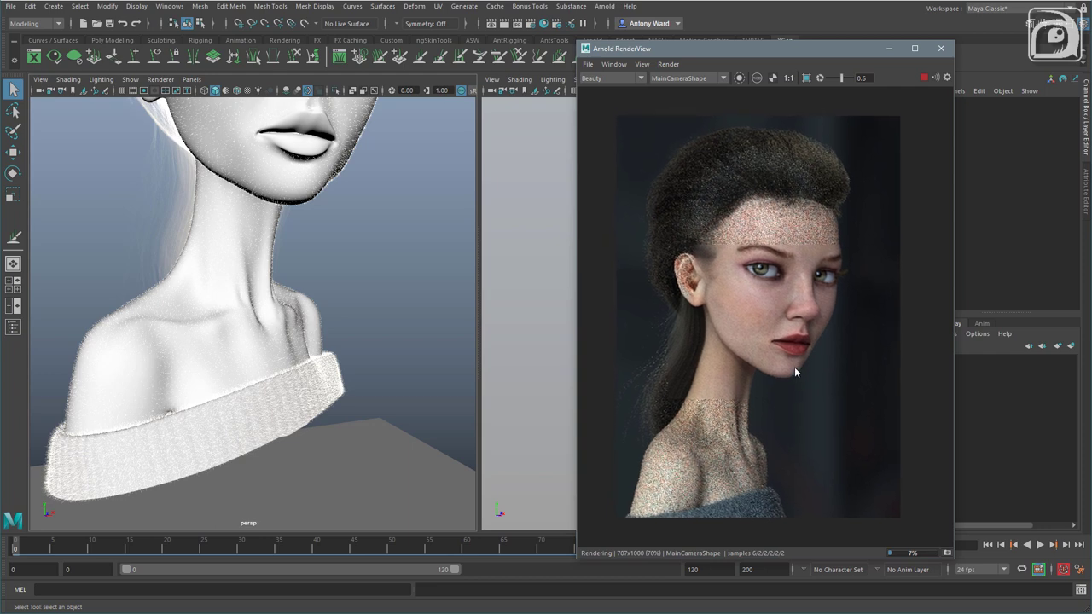
scroll(793, 365, up, 2)
scroll(793, 365, down, 2)
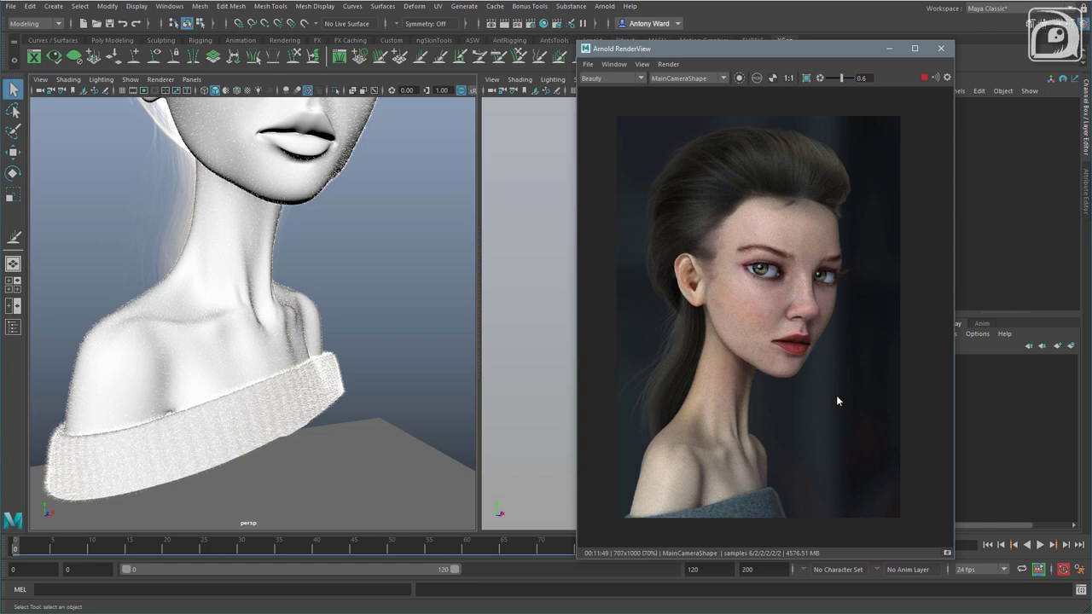
Move and enlarge the Arnold RenderView, then zoom and pan over the ear, nose, lips and eyes
drag(725, 46, 679, 17)
drag(908, 527, 1041, 609)
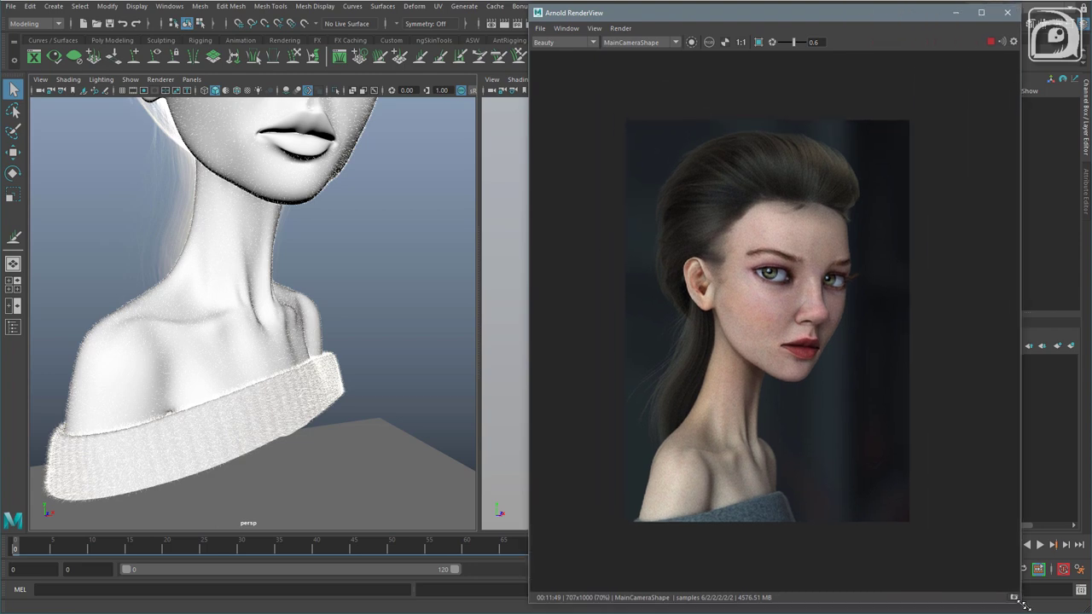
scroll(833, 261, up, 1)
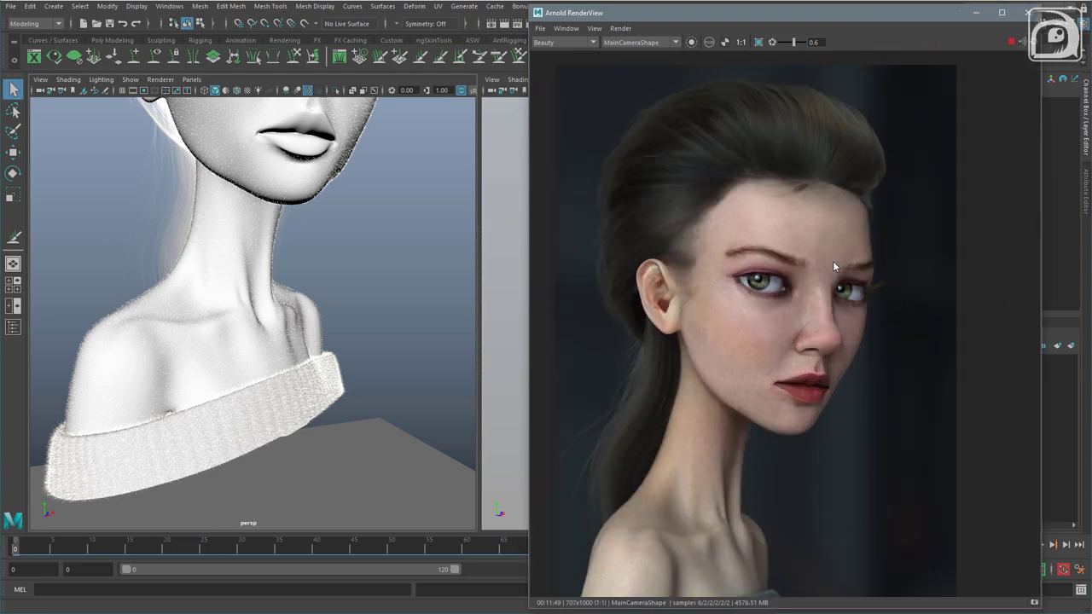
scroll(834, 265, up, 2)
mouse_move(875, 398)
middle_down()
mouse_move(929, 350)
mouse_move(985, 353)
mouse_move(894, 290)
mouse_move(888, 478)
mouse_move(890, 166)
middle_up()
mouse_move(884, 401)
middle_down()
mouse_move(882, 273)
mouse_move(881, 310)
mouse_move(882, 285)
mouse_move(897, 236)
mouse_move(974, 239)
mouse_move(869, 446)
middle_up()
middle_drag(871, 239, 863, 500)
scroll(878, 429, down, 3)
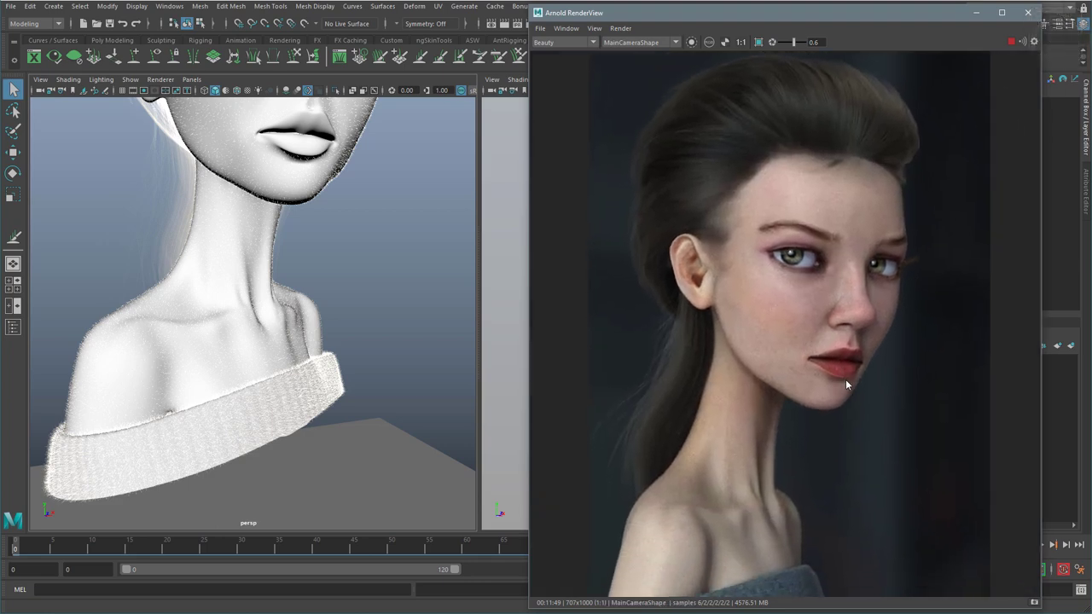
scroll(855, 388, up, 1)
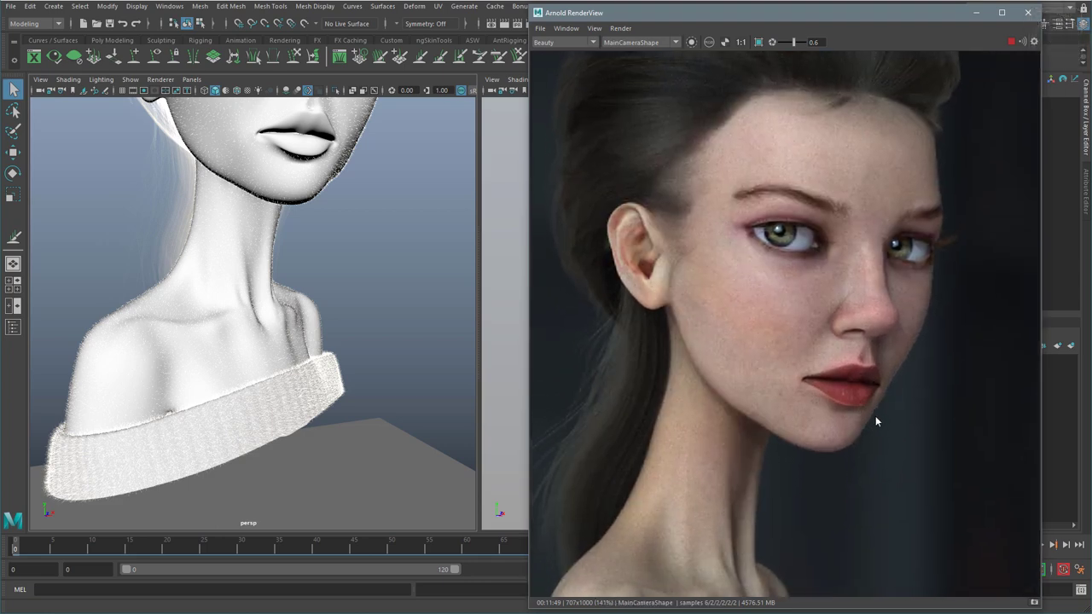